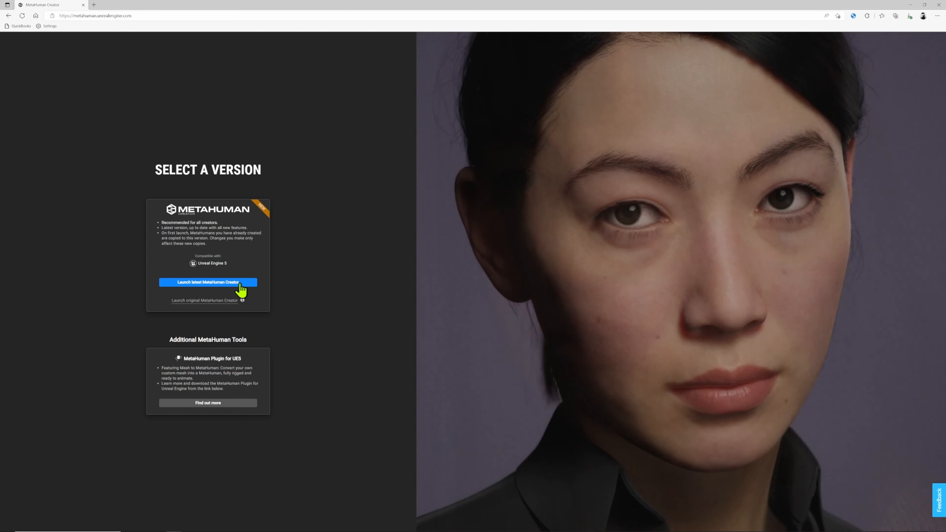
- Launch the latest MetaHuman Creator version from the Select a Version page
click(228, 285)
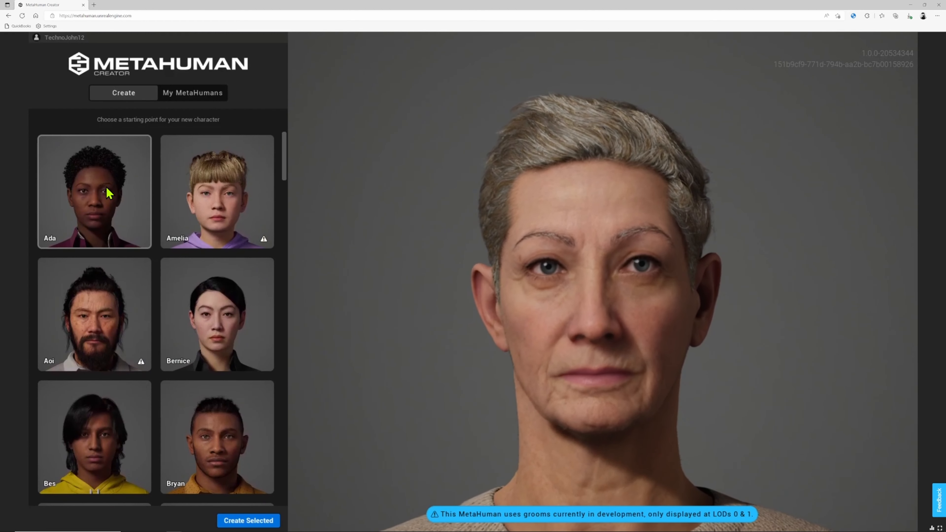
- Preview the Ada preset, then scroll further down the gallery and load Oskar
click(112, 191)
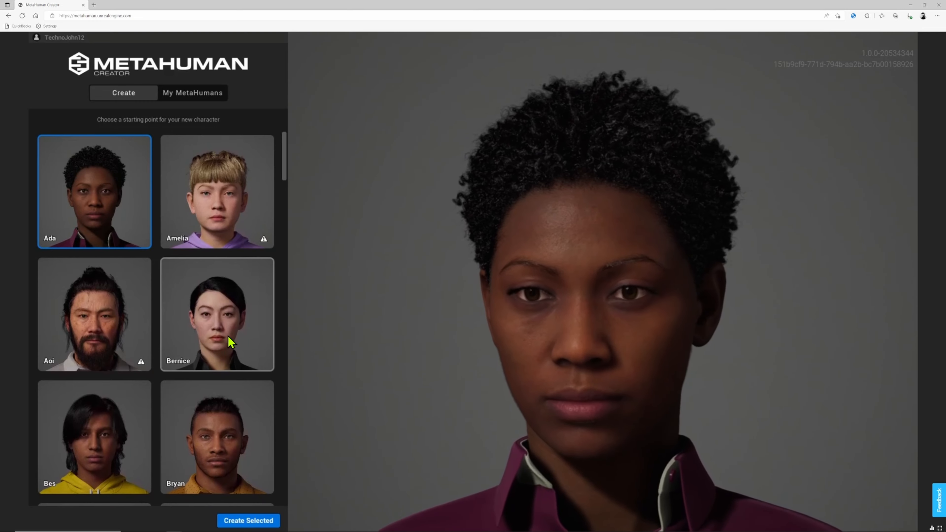
scroll(231, 343, down, 7)
scroll(232, 339, down, 10)
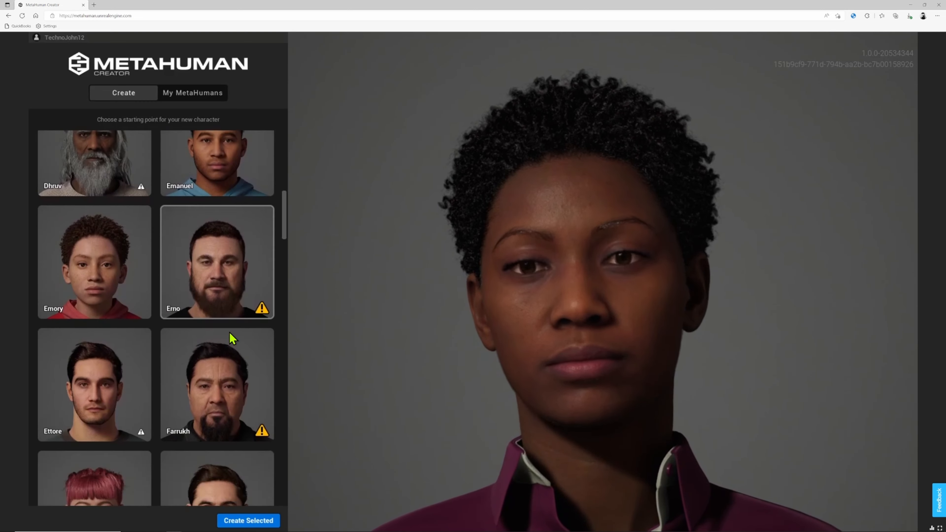
scroll(231, 333, down, 8)
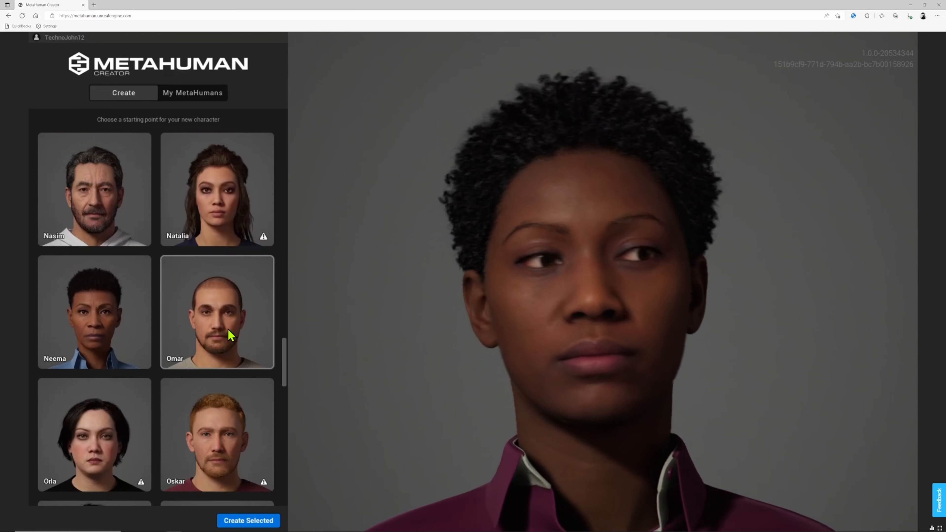
click(231, 331)
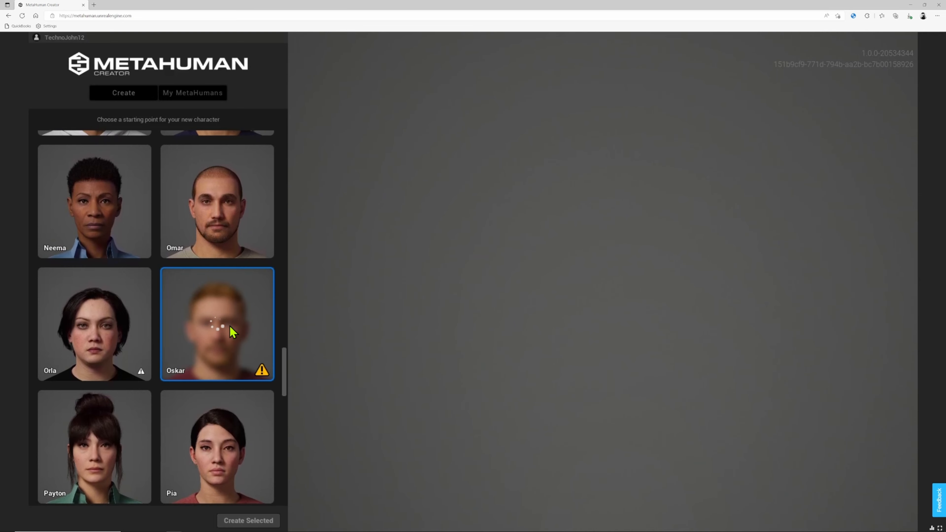
- Preview the Omar preset, zooming and orbiting to inspect him from the side
click(232, 233)
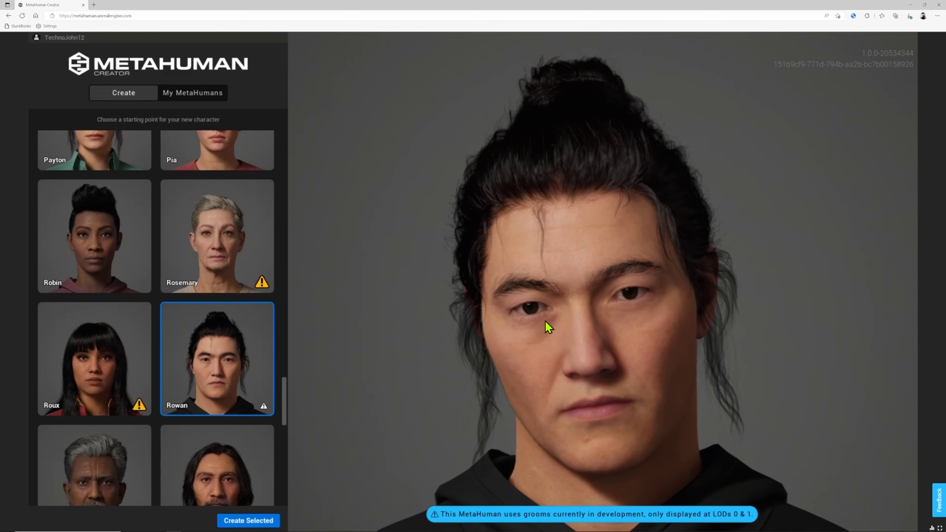
scroll(548, 319, down, 5)
drag(549, 319, 617, 371)
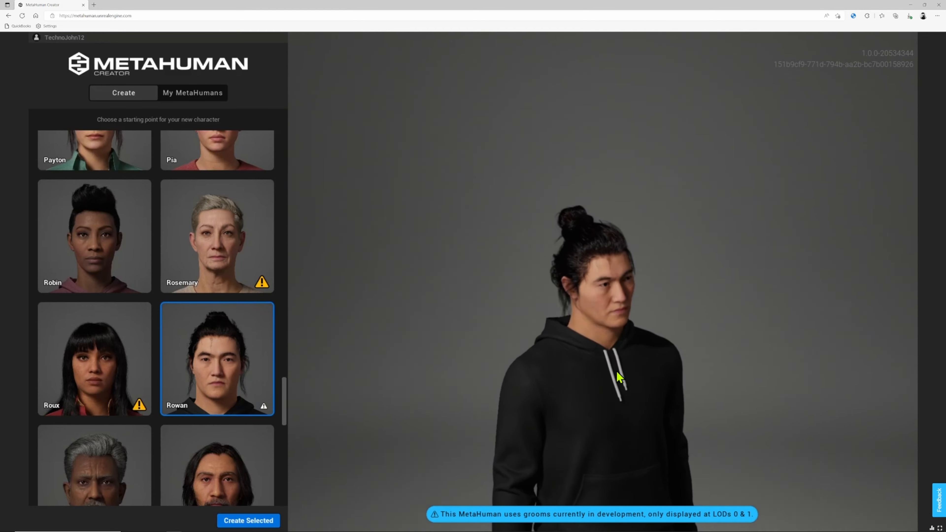
scroll(611, 373, down, 3)
drag(688, 395, 389, 374)
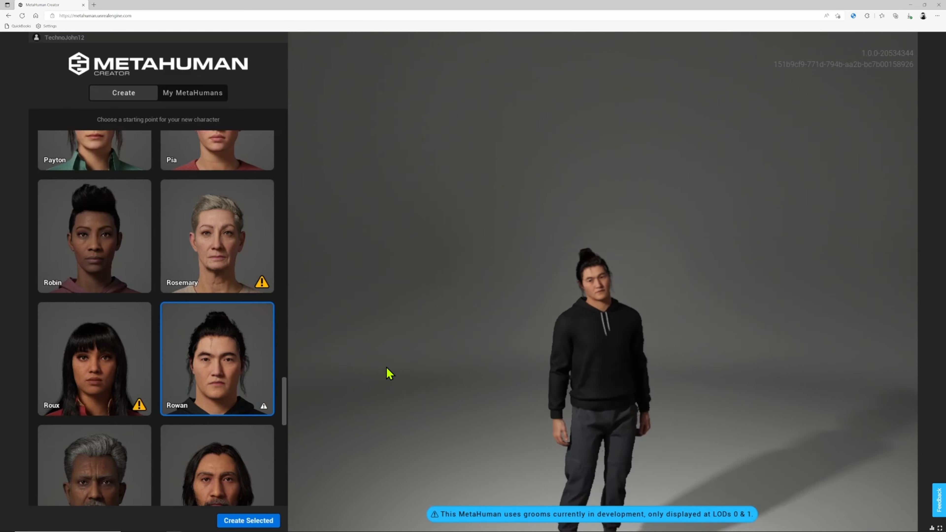
- Select Robin, orbit her to face right, and create a new MetaHuman from her
click(103, 264)
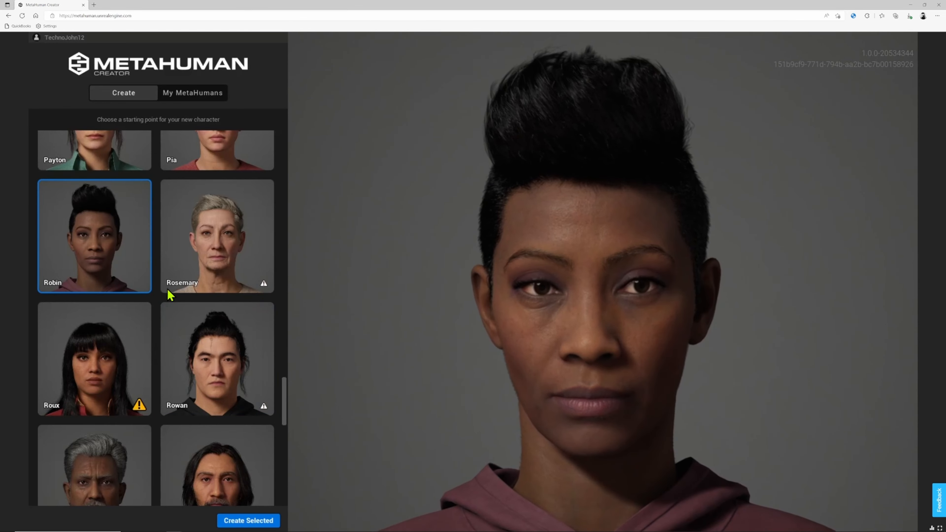
scroll(540, 370, down, 5)
drag(459, 371, 557, 374)
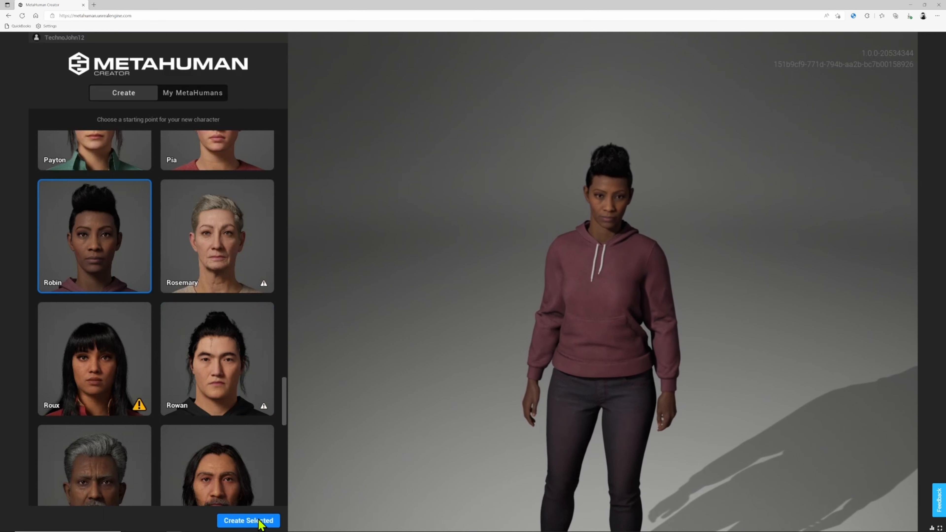
click(268, 524)
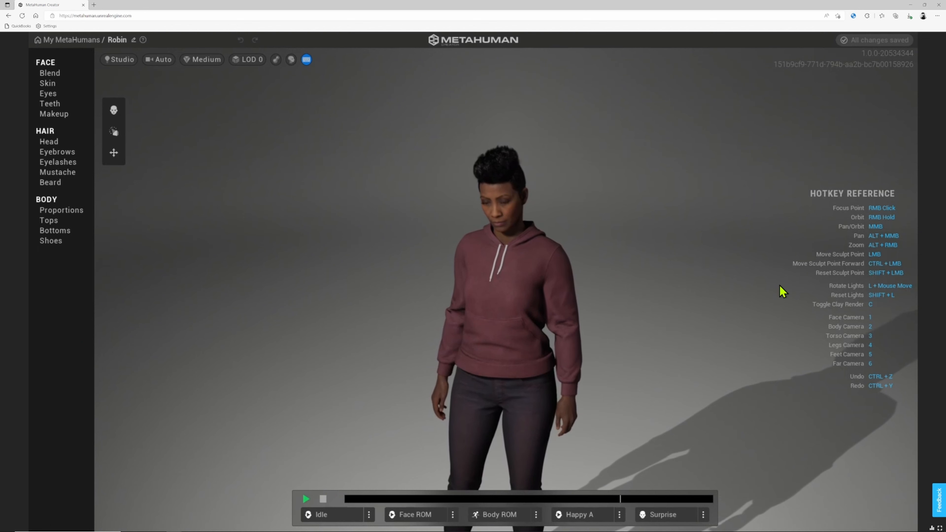
- Zoom the viewport on the loaded Robin character and play her Idle animation
scroll(506, 271, down, 1)
scroll(509, 274, up, 2)
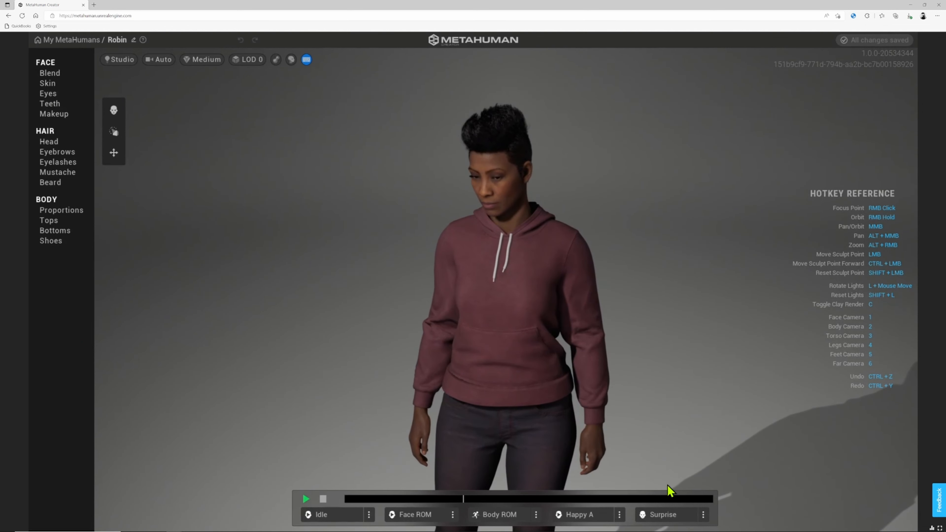
click(306, 501)
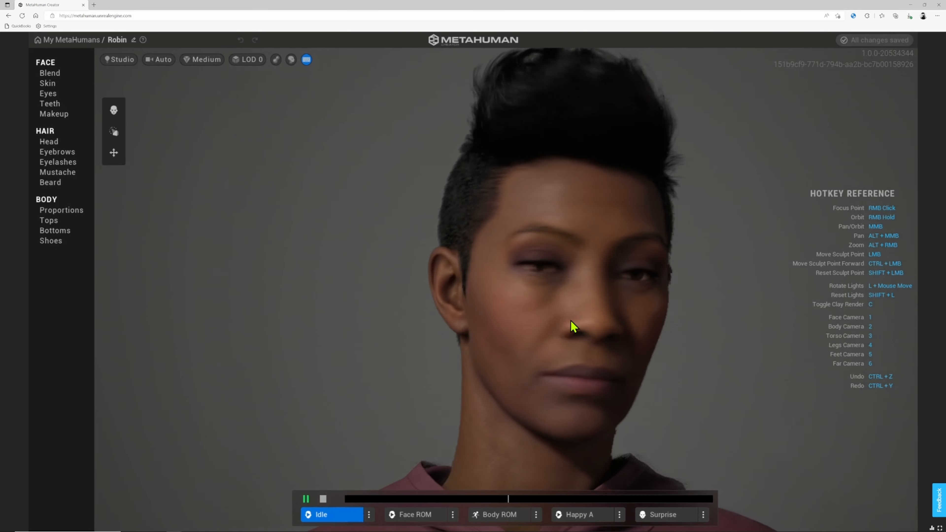
- Orbit to Robin's left side profile and pause, then resume, the Idle animation
right_drag(631, 332, 389, 447)
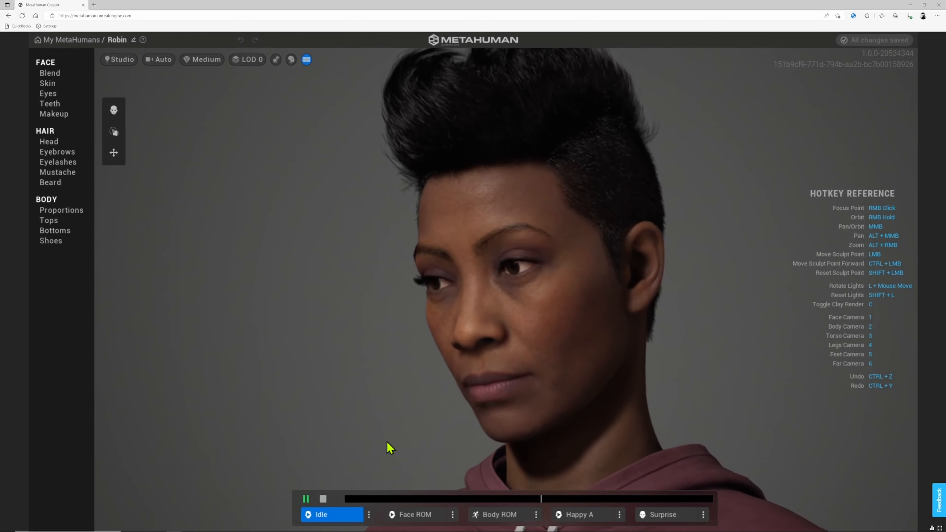
click(306, 499)
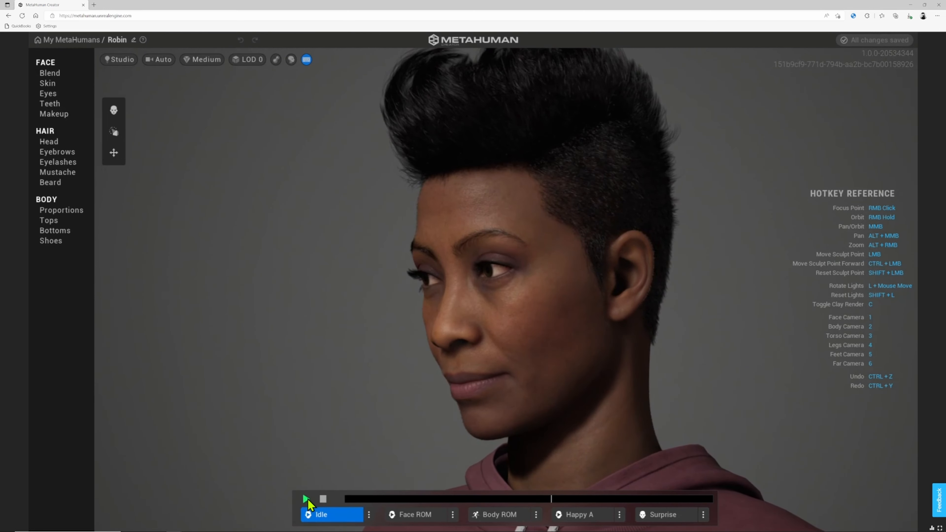
click(308, 499)
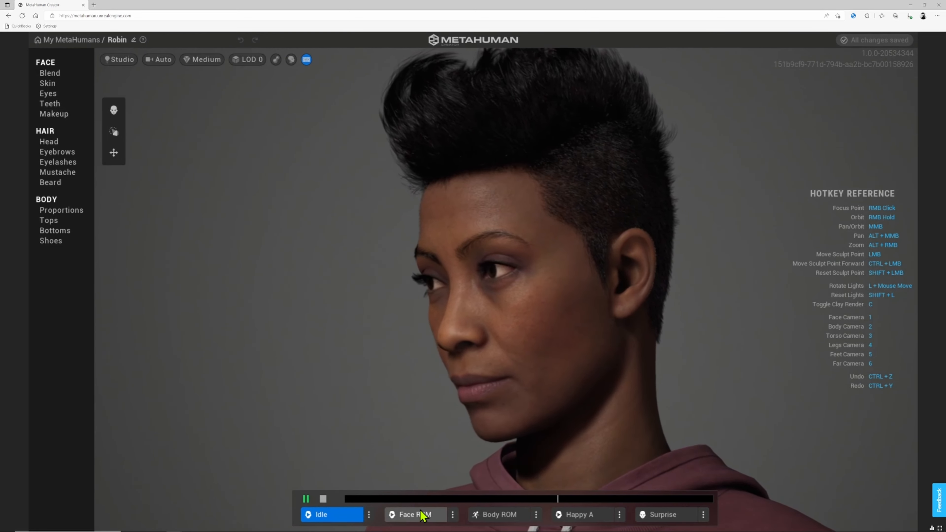
- Swap the Face ROM slot to the Sad pose, then to Fear, and stop the preview
click(452, 516)
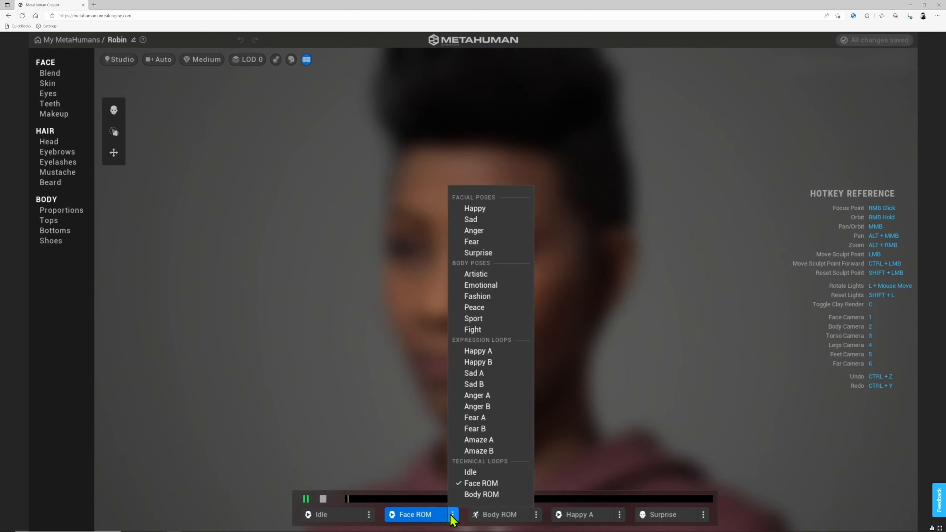
click(492, 220)
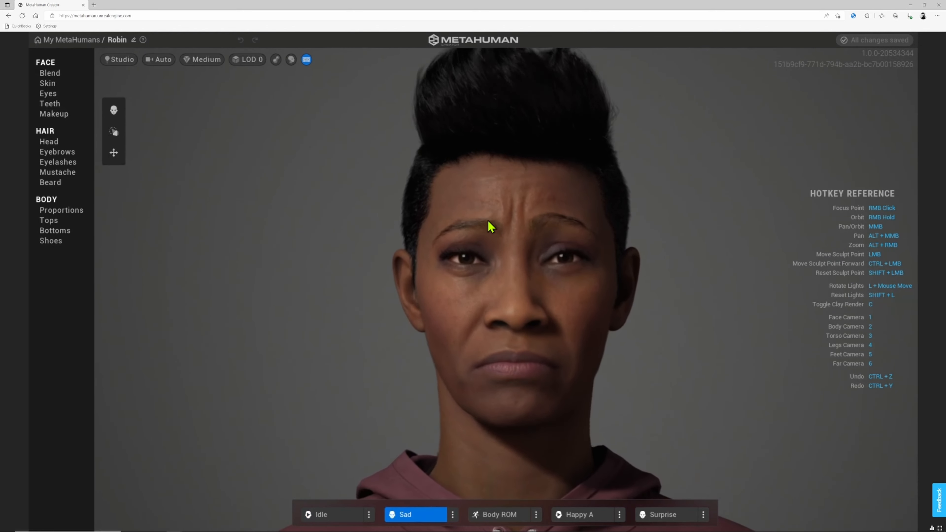
click(452, 516)
click(472, 243)
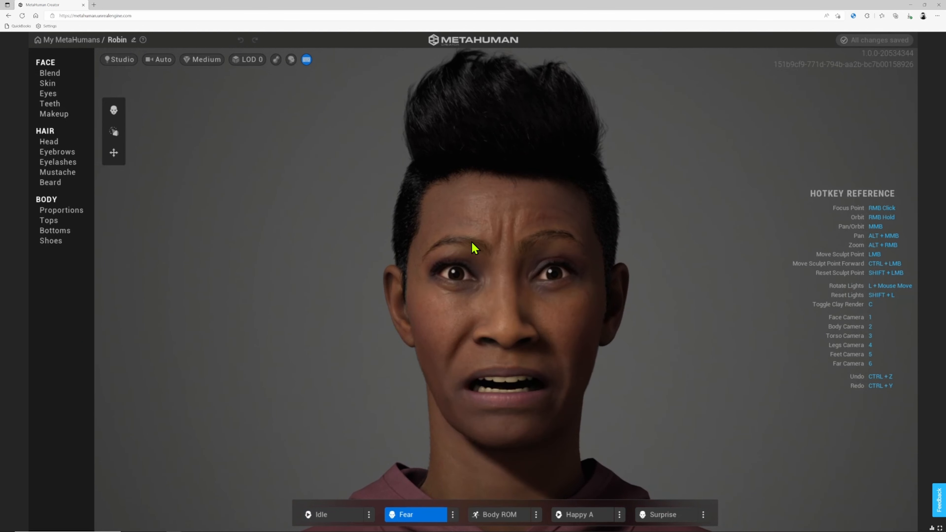
click(416, 515)
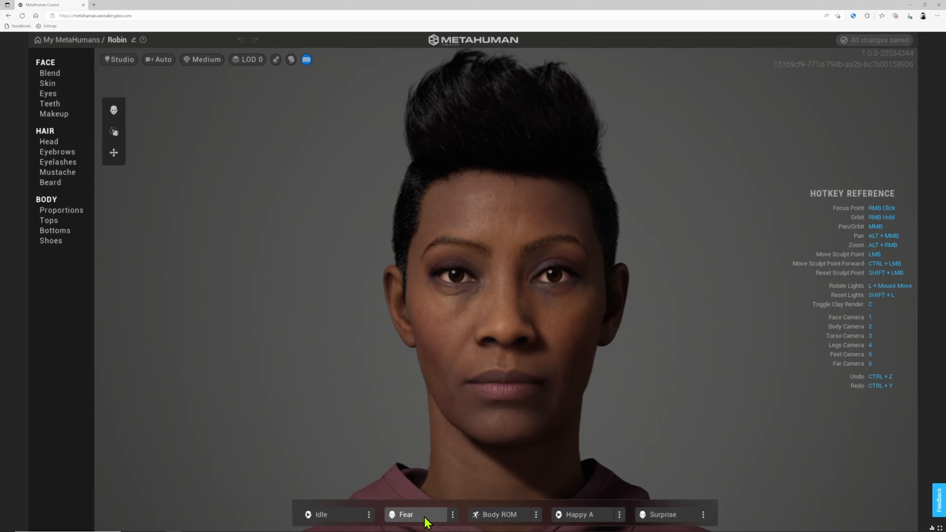
click(536, 514)
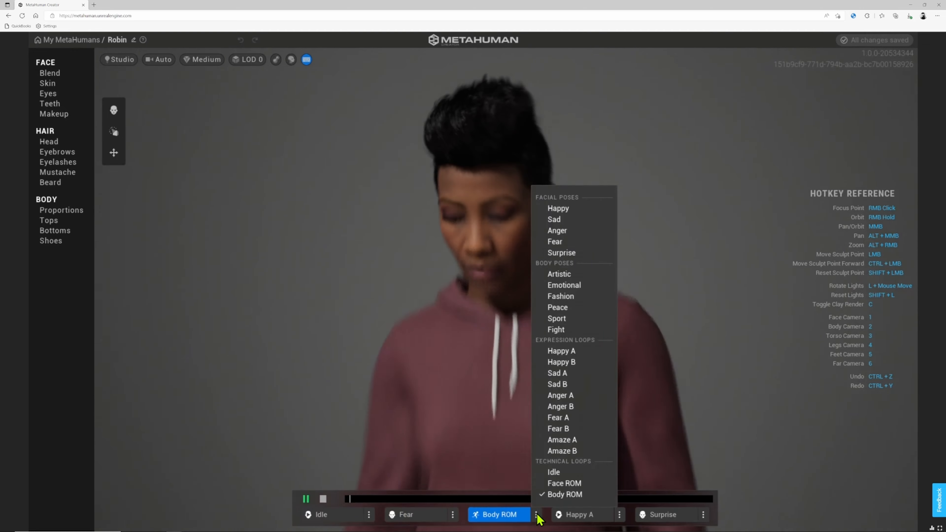
- Assign the Artistic body pose to the Body ROM slot and preview Anger B and Artistic
click(578, 303)
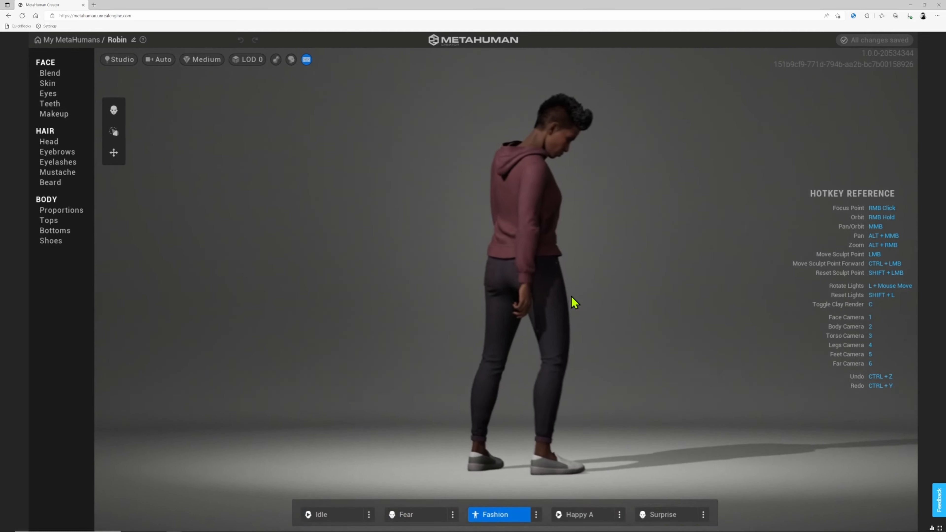
click(536, 515)
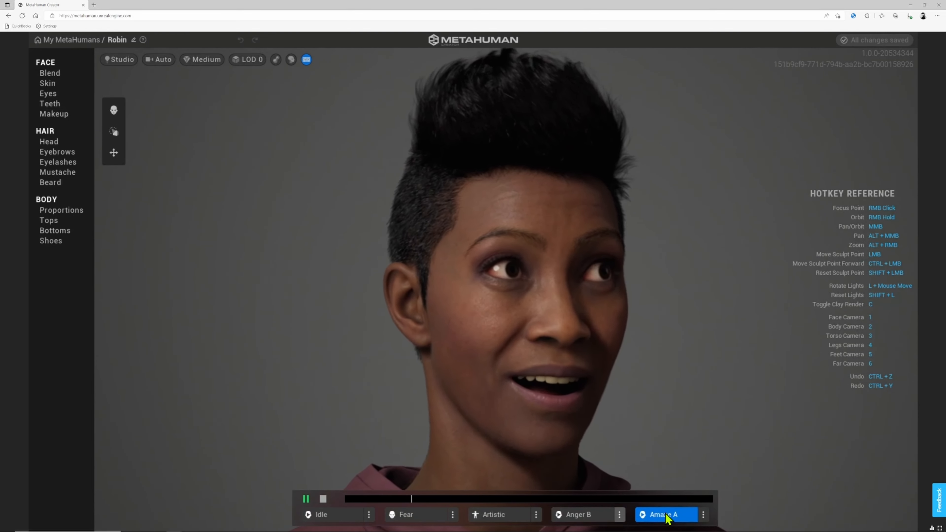
click(581, 516)
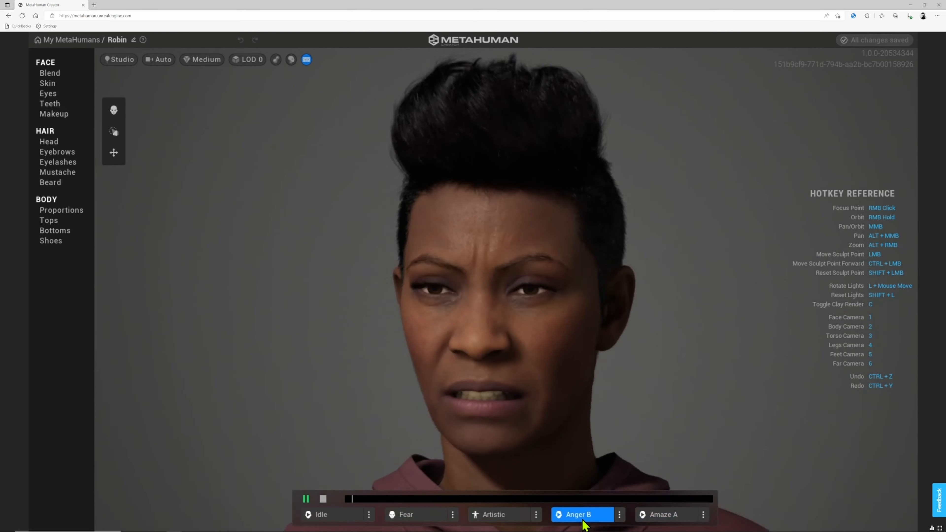
click(500, 515)
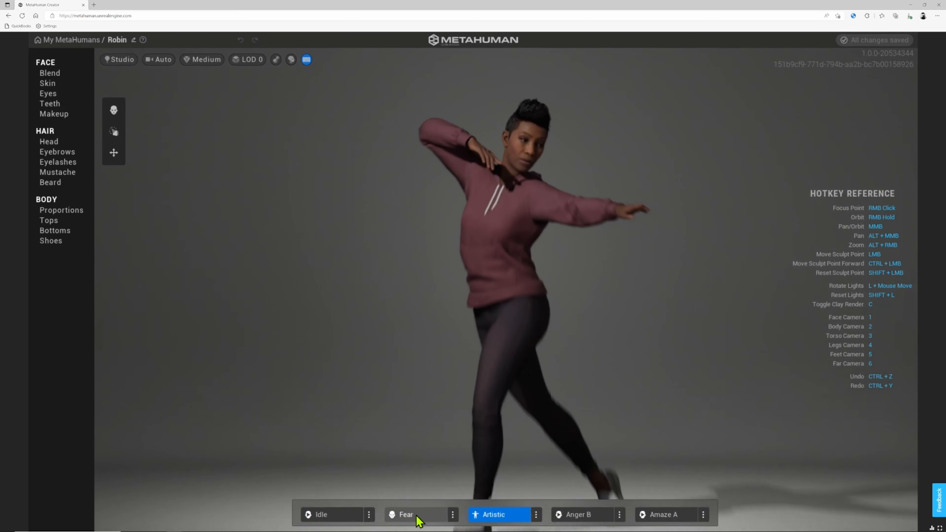
- Preview Fear, Anger B, Amaze A and Artistic in turn, then return Robin to Idle
click(419, 516)
click(581, 516)
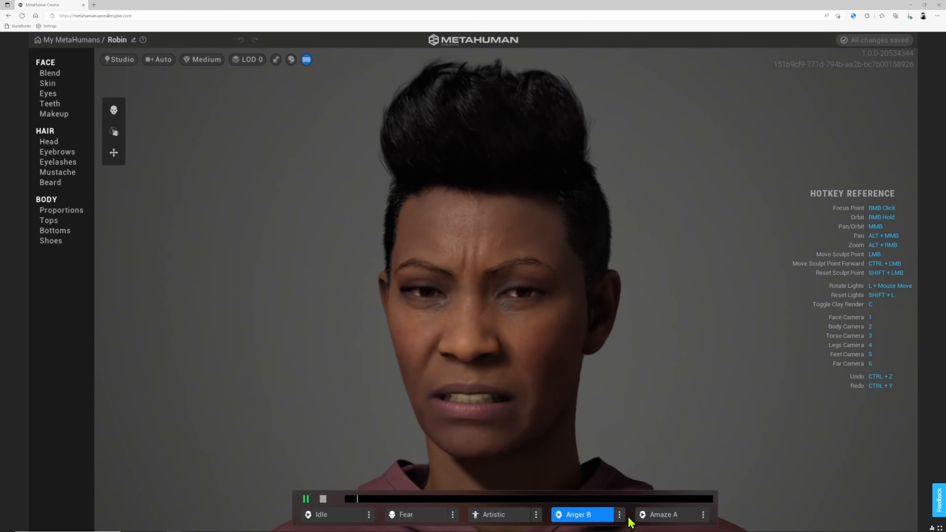
click(665, 515)
click(501, 520)
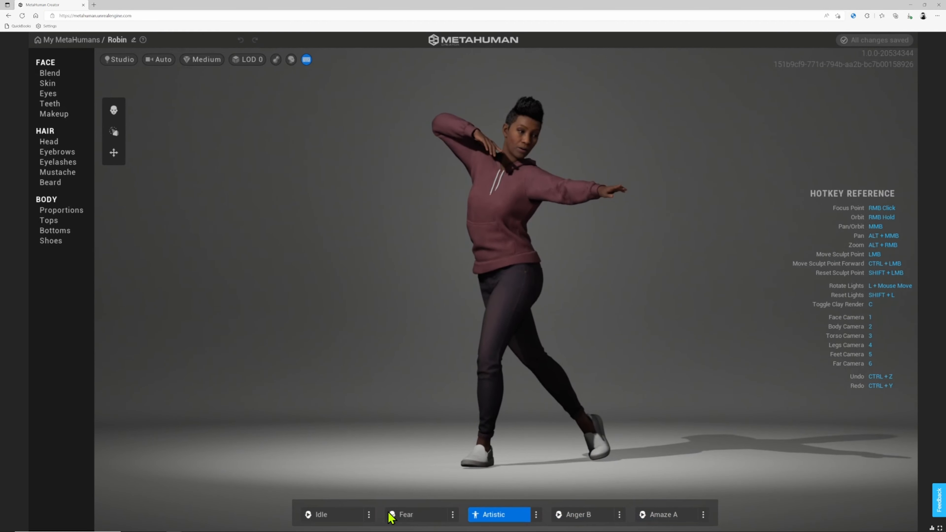
click(328, 517)
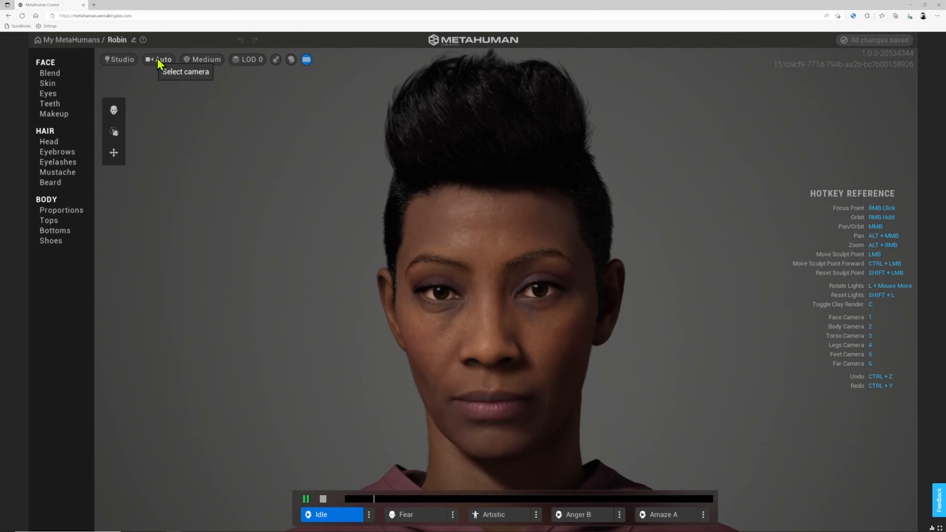
- Try the Indoor, Moonlight and Downtown Night lighting presets on Robin
click(123, 62)
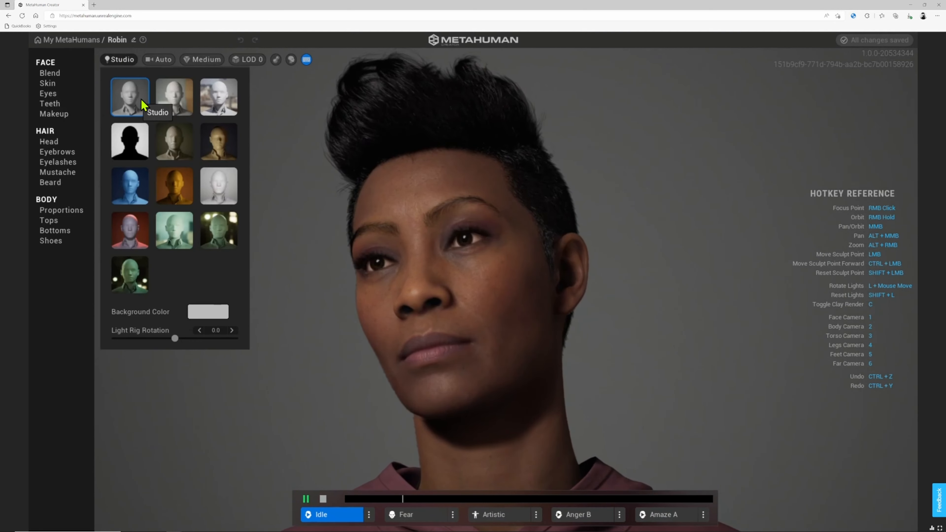
click(174, 105)
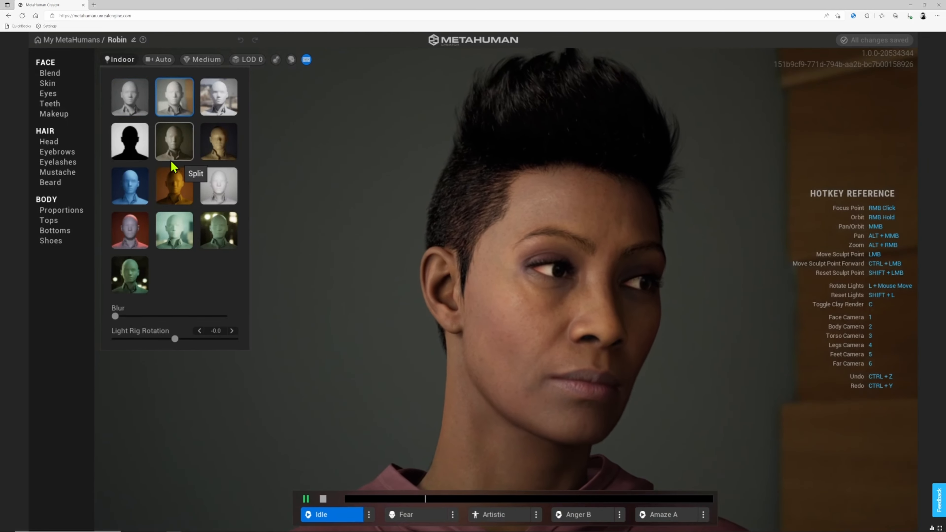
click(141, 185)
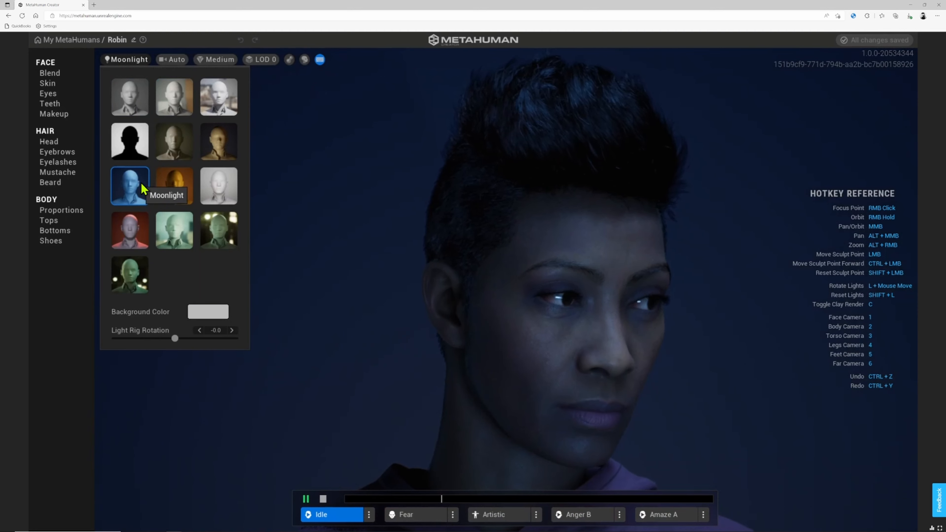
click(218, 242)
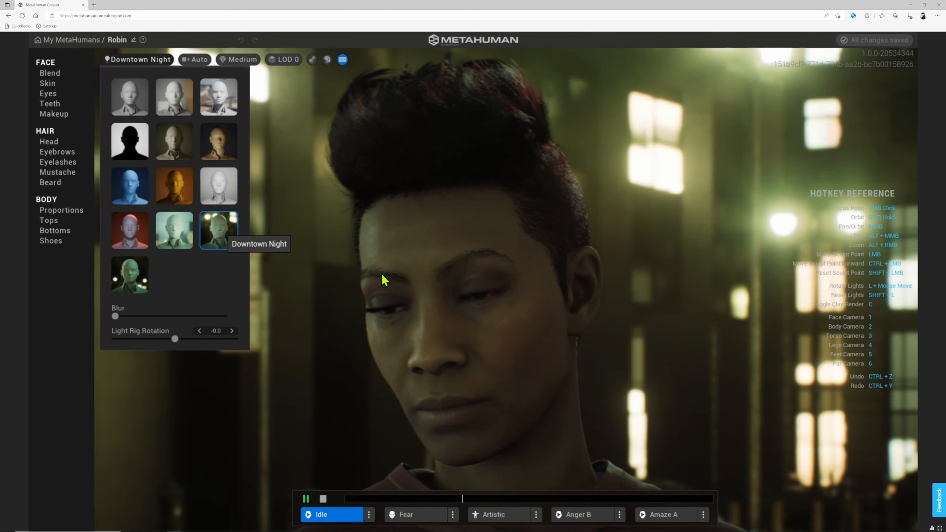
- Rotate the Downtown Night lights around Robin with L, then revert to Studio lighting
scroll(531, 291, down, 5)
right_drag(530, 290, 503, 315)
key(l)
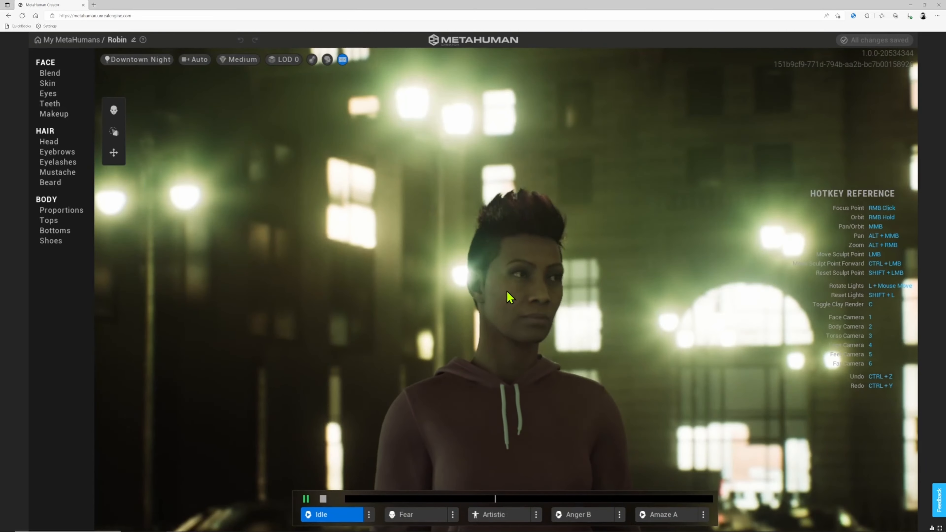
key(l)
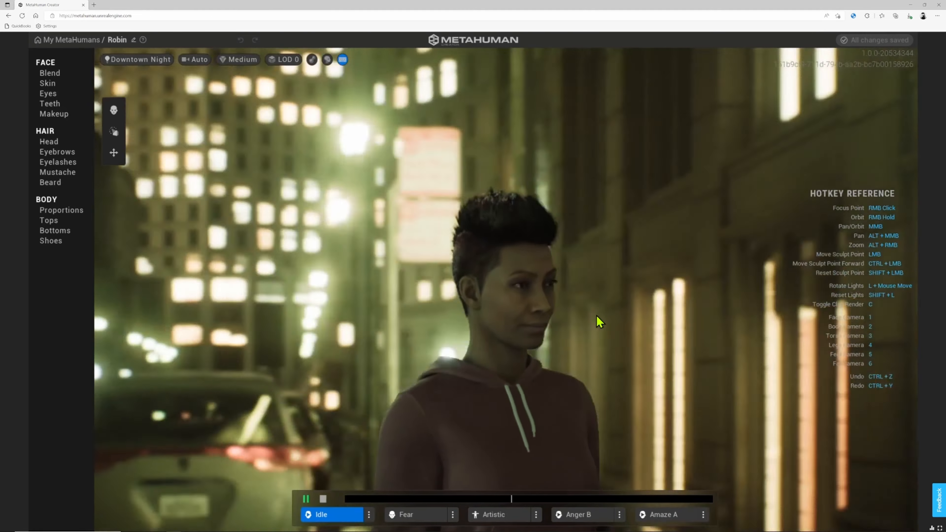
key(l)
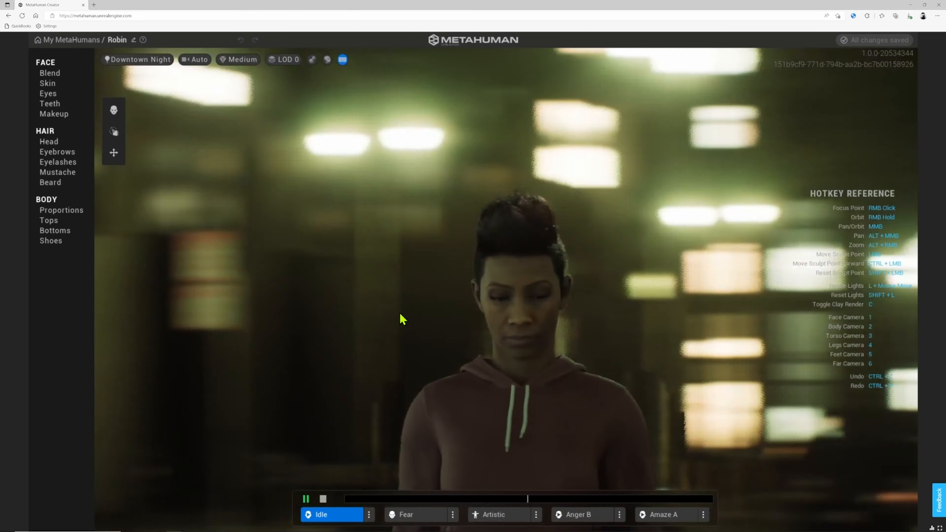
click(145, 60)
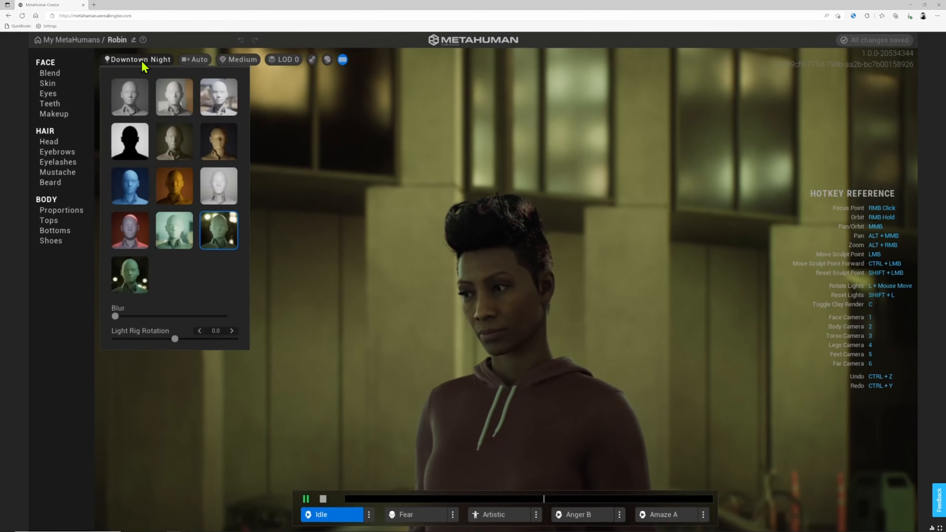
click(130, 96)
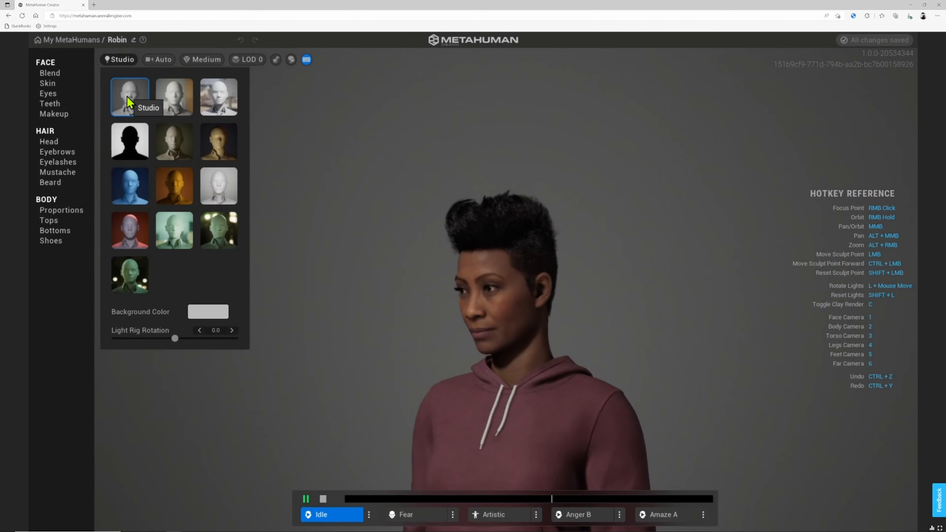
- Cycle through the Face, Body, Torso, Legs, Feet and Far camera presets with keys 1–6
click(162, 60)
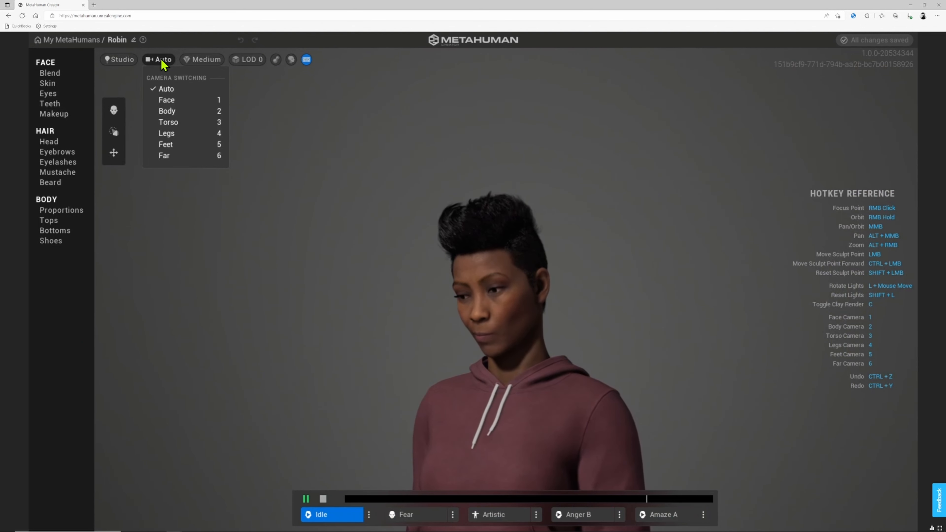
key(1)
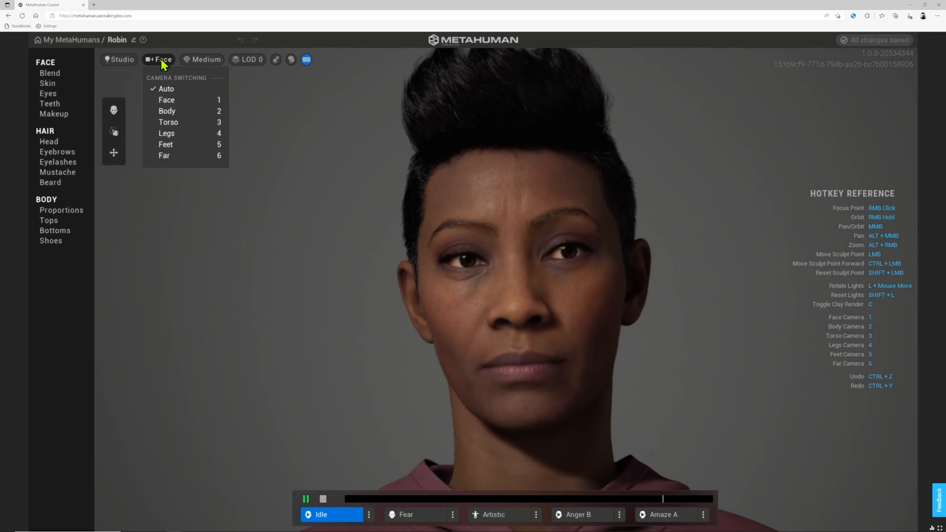
key(2)
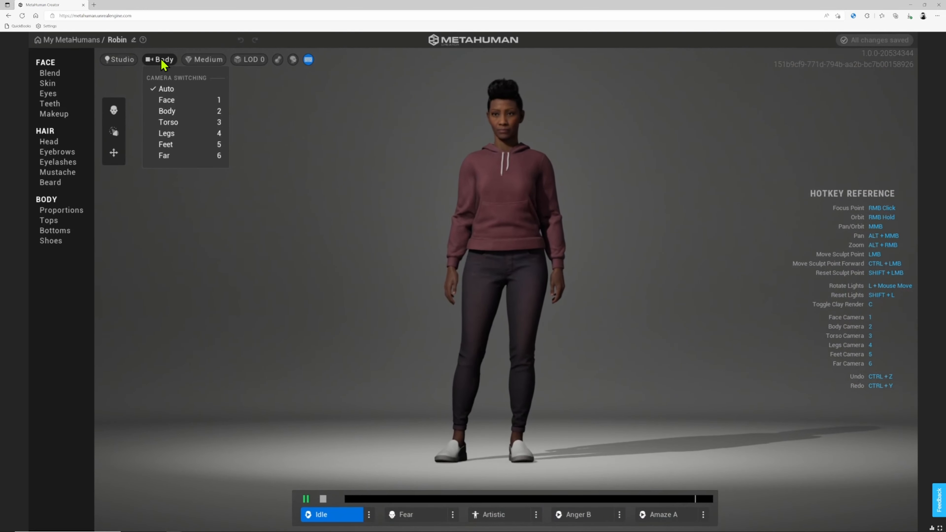
key(3)
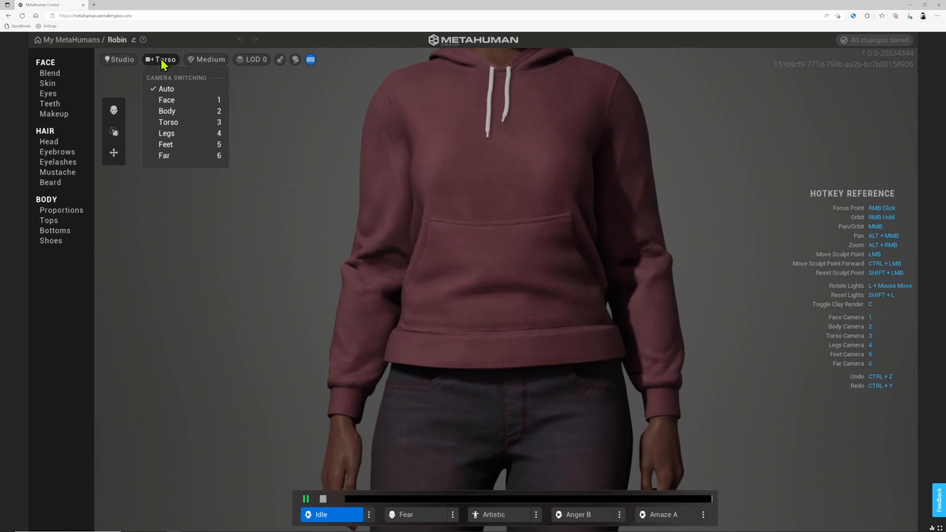
key(4)
key(5)
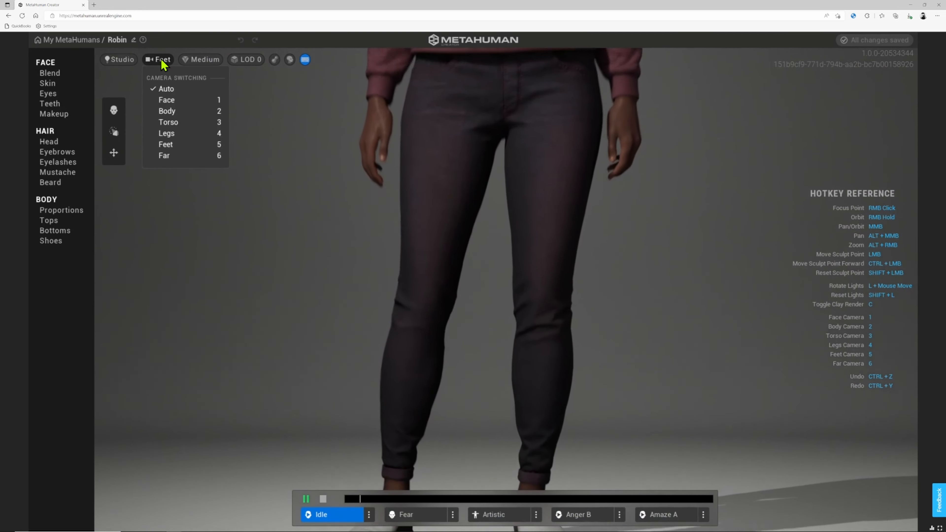
key(6)
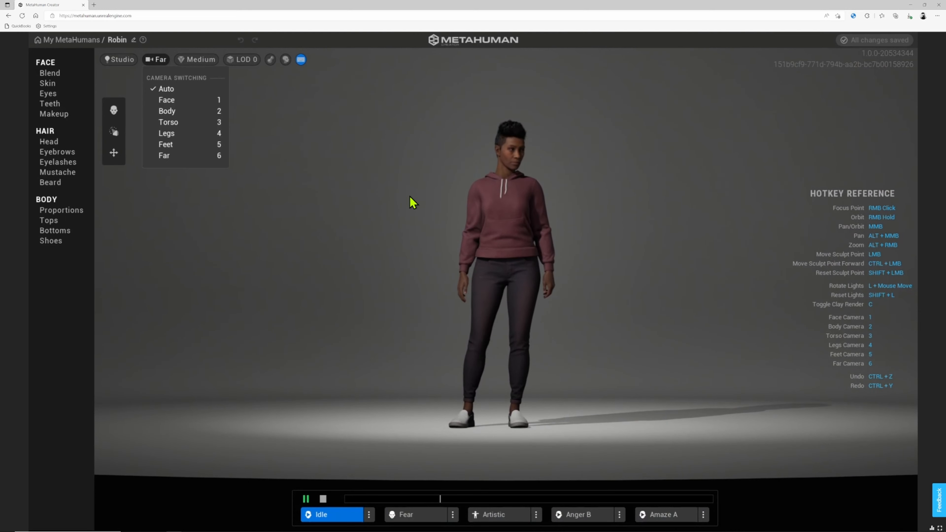
- Orbit, zoom and pan to frame Robin's head and shoulders, then bring up the face Blend tools
click(415, 219)
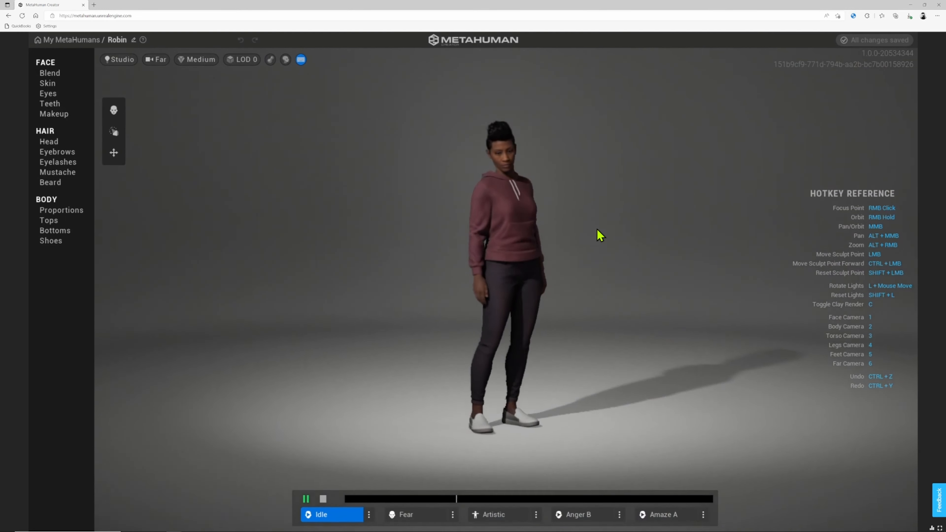
right_drag(600, 237, 484, 239)
right_drag(593, 227, 549, 280)
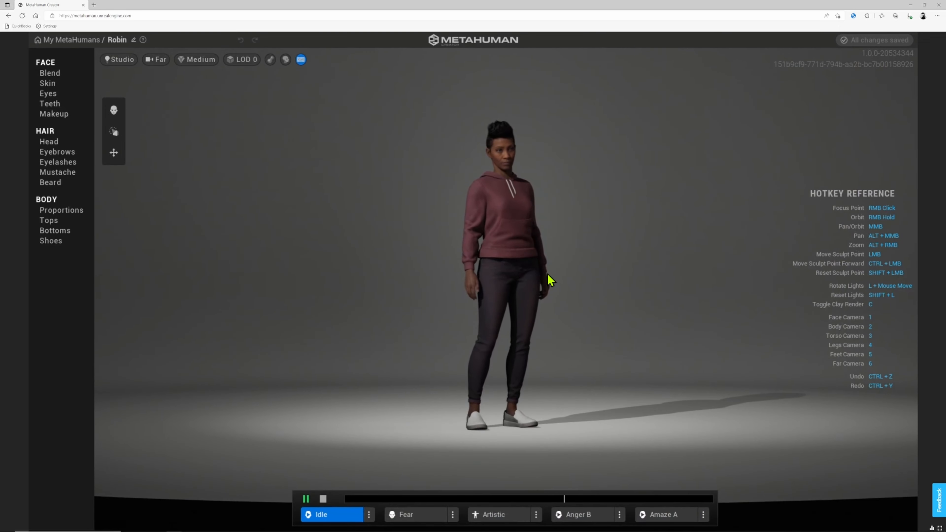
scroll(547, 275, up, 5)
scroll(548, 274, down, 1)
middle_drag(521, 150, 501, 272)
middle_drag(532, 134, 472, 264)
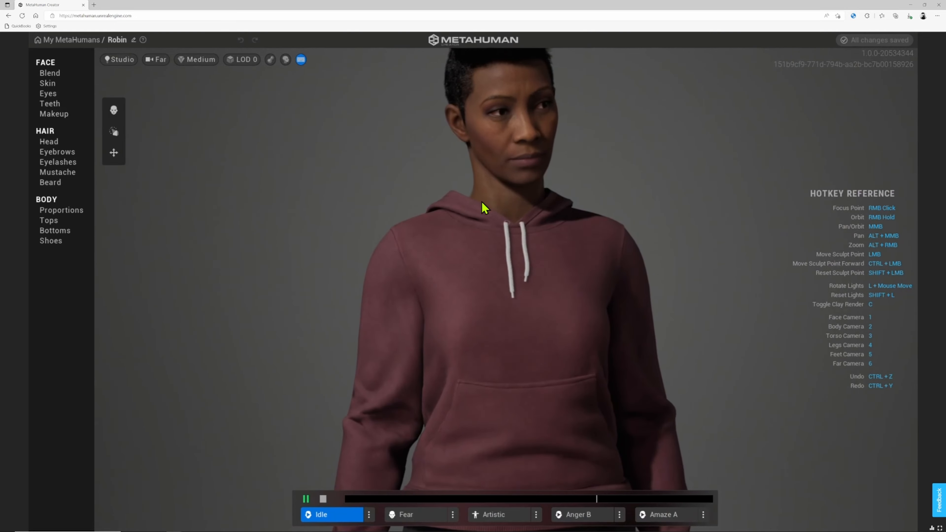
middle_drag(481, 202, 492, 253)
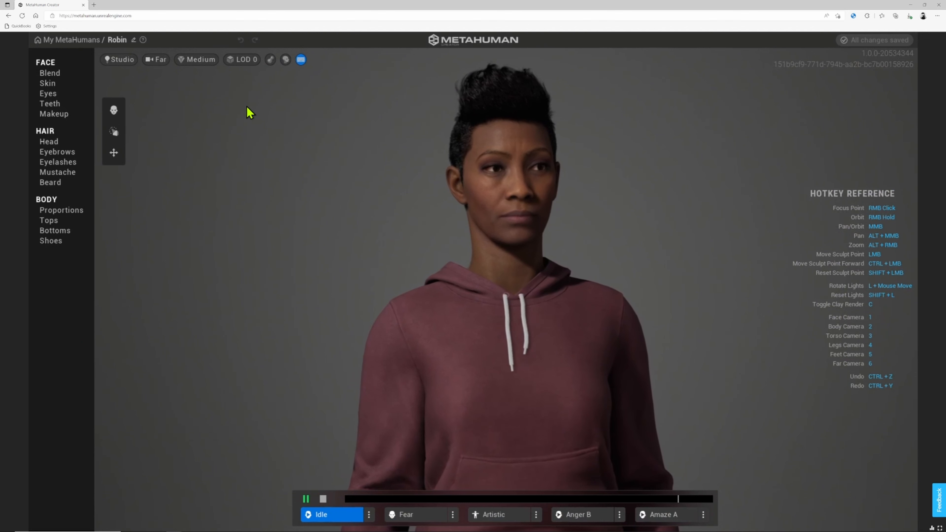
click(53, 73)
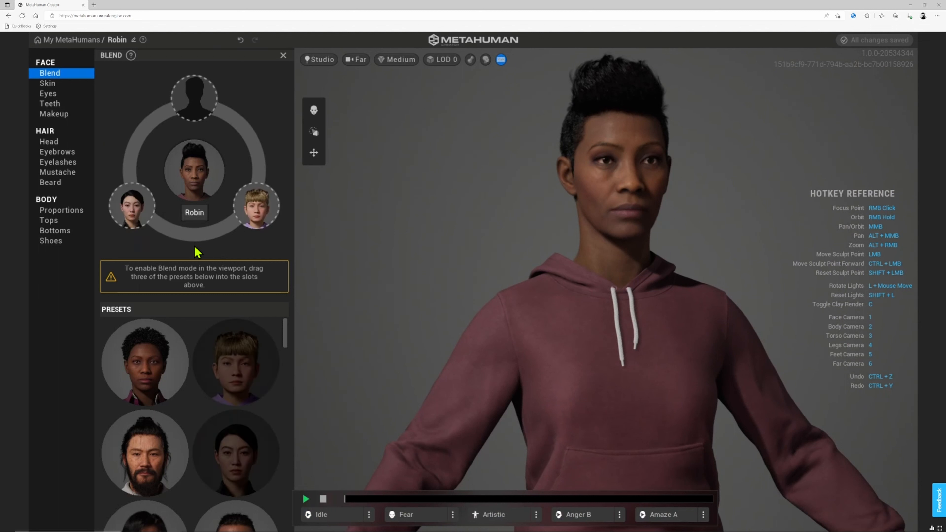
- Drag three more presets, including a male and a female, into empty Blend slots around Robin
mouse_move(158, 449)
mouse_down()
mouse_move(203, 166)
mouse_move(195, 97)
mouse_up()
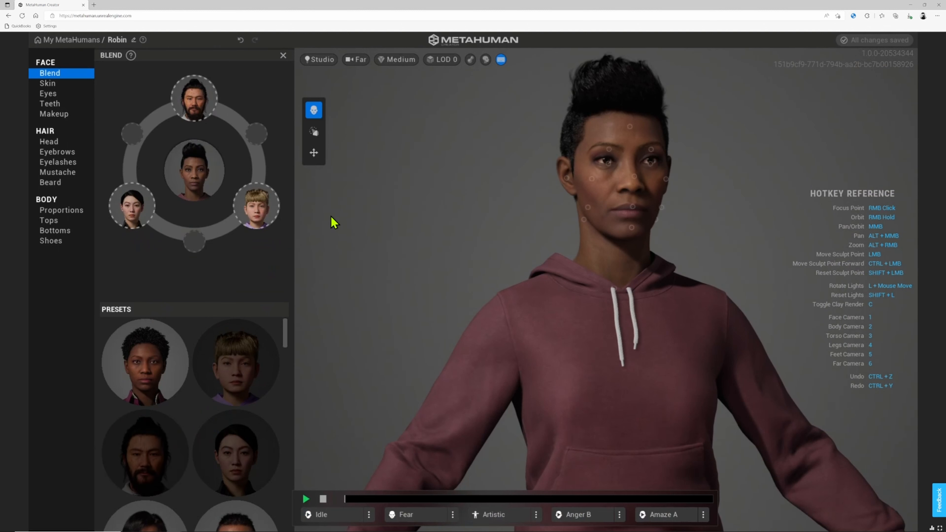
scroll(244, 402, down, 10)
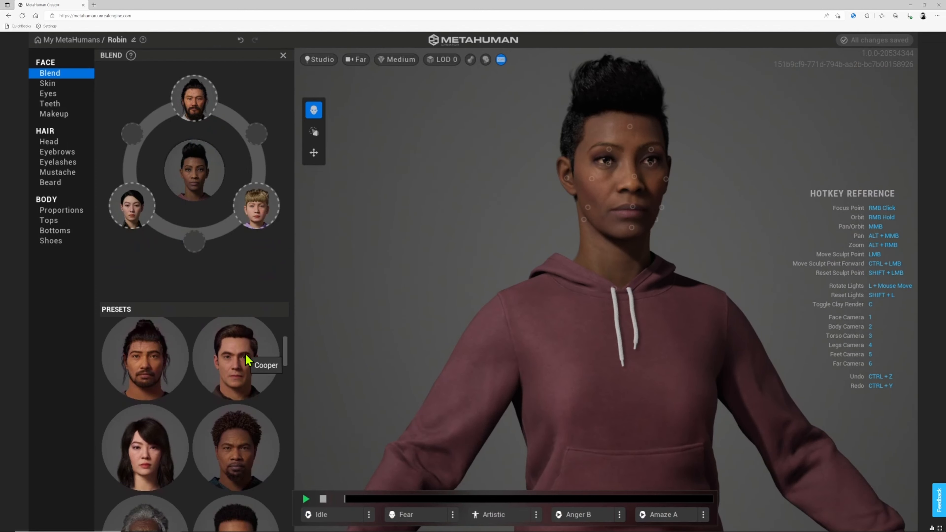
drag(245, 359, 192, 242)
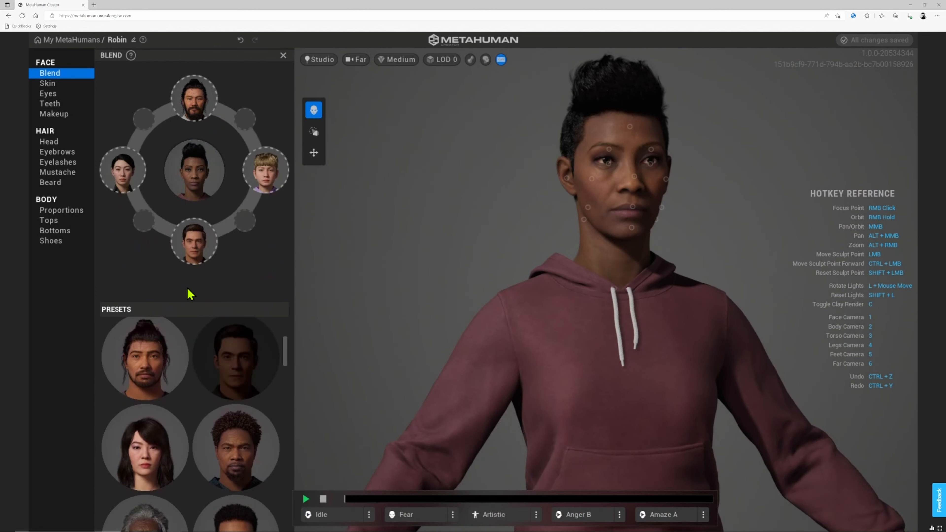
drag(162, 452, 146, 120)
scroll(659, 280, up, 5)
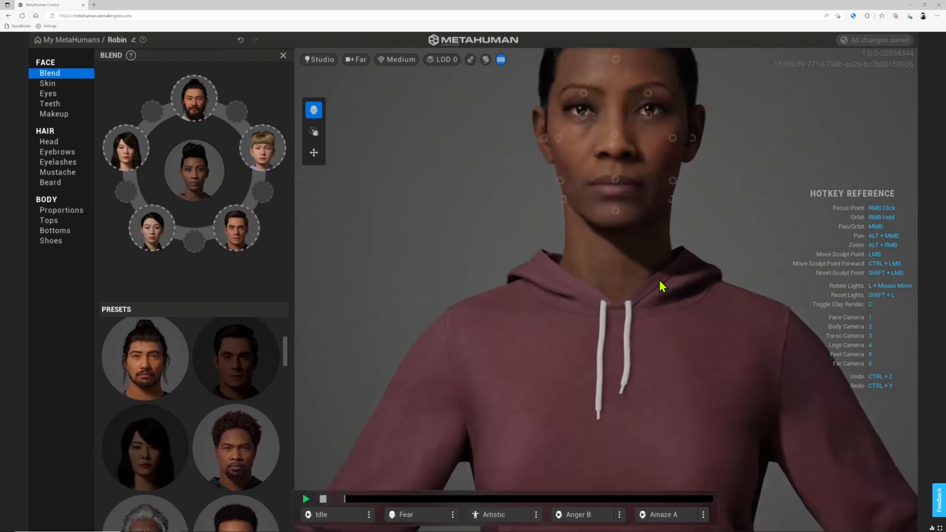
middle_drag(635, 141, 587, 309)
right_drag(587, 312, 642, 283)
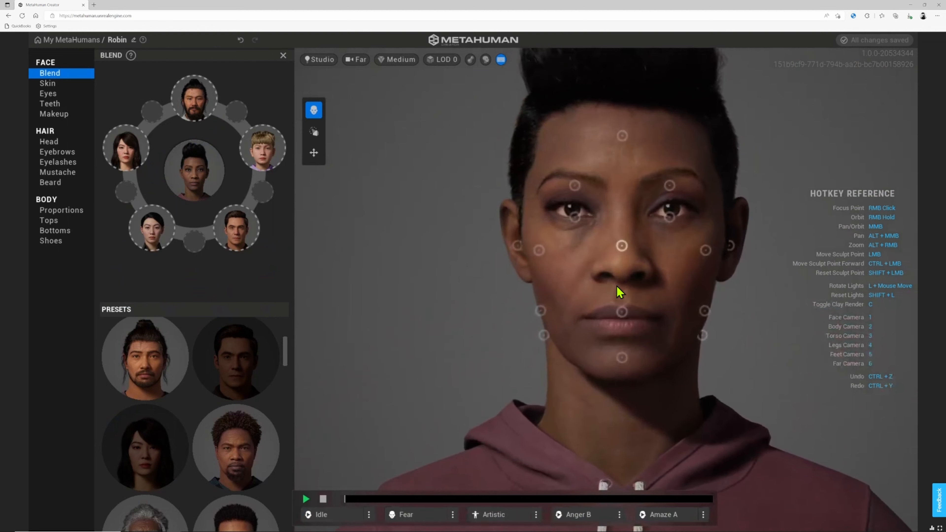
- Select the blend point under the eye and orbit the head to profile and back to inspect the blend
click(577, 217)
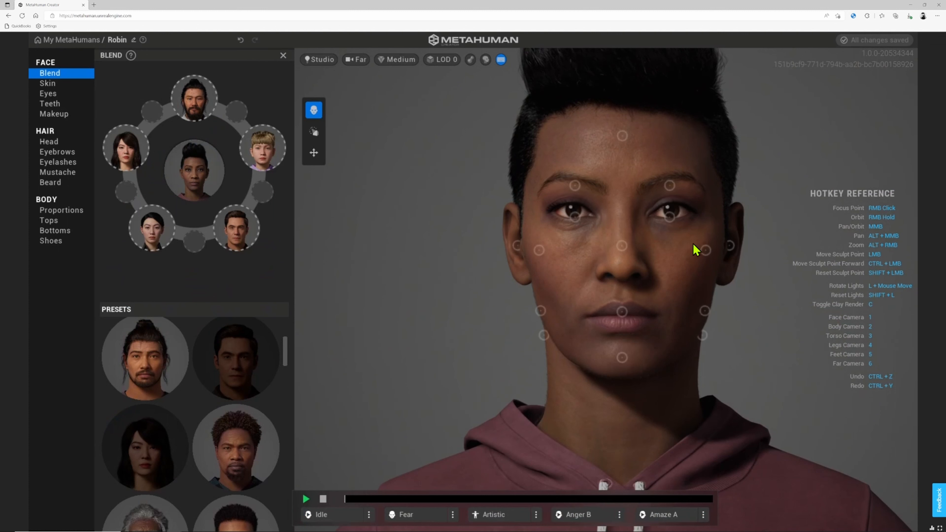
mouse_move(686, 328)
right_down()
mouse_move(648, 334)
mouse_move(638, 353)
mouse_move(380, 321)
right_up()
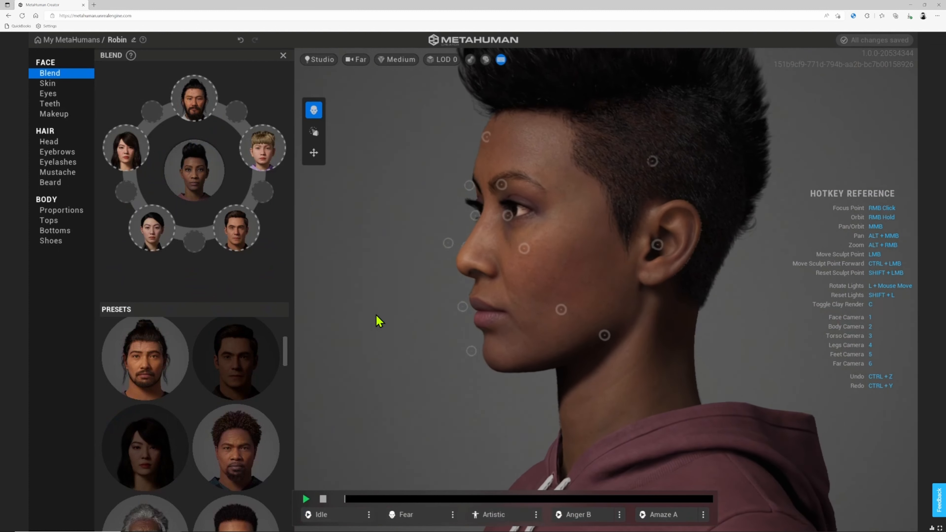
mouse_move(504, 332)
right_down()
mouse_move(708, 321)
mouse_move(473, 317)
mouse_move(749, 323)
right_up()
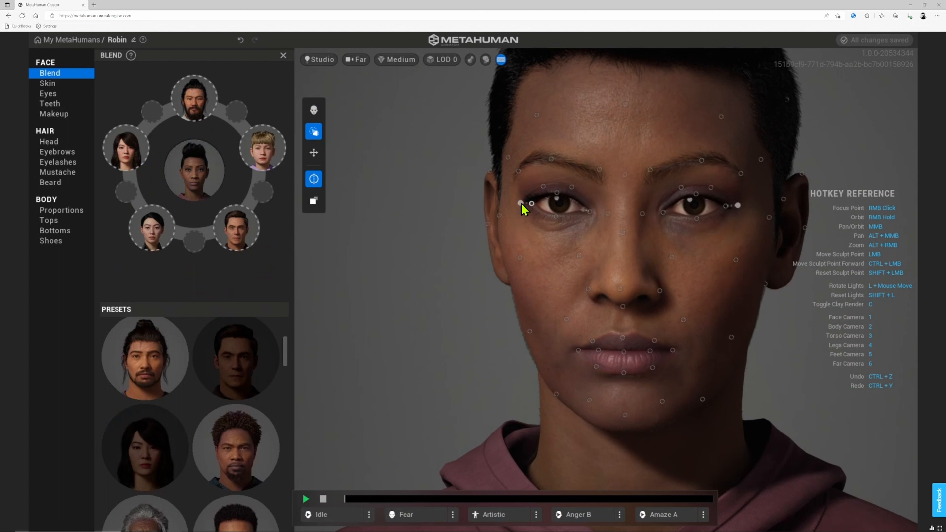
- Pull the eye corners toward the ears, push the under-eyes down, and drag the nostrils toward the lip
mouse_move(519, 204)
mouse_down()
mouse_move(478, 203)
mouse_move(557, 205)
mouse_move(509, 211)
mouse_move(543, 205)
mouse_move(562, 175)
mouse_up()
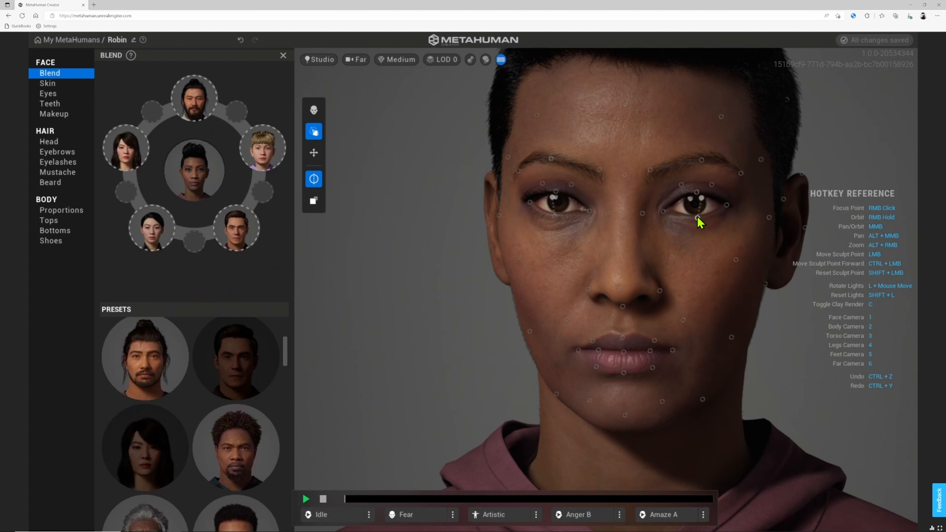
drag(699, 222, 705, 248)
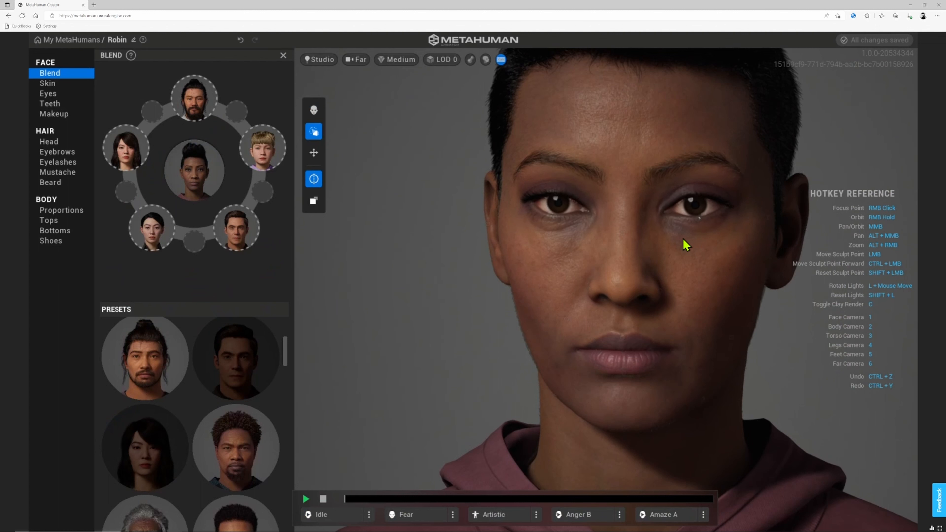
mouse_move(623, 288)
mouse_down()
mouse_move(626, 374)
mouse_move(603, 375)
mouse_move(635, 380)
mouse_move(623, 365)
mouse_move(567, 346)
mouse_up()
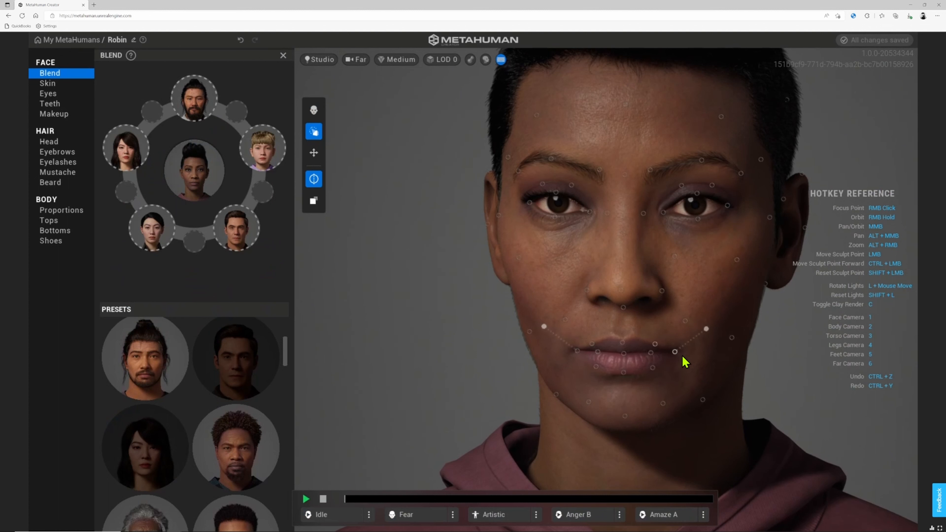
- Reshape the mouth corner and lower lip, widen the temples, and lift the cheeks outward
drag(680, 351, 680, 351)
drag(651, 370, 666, 381)
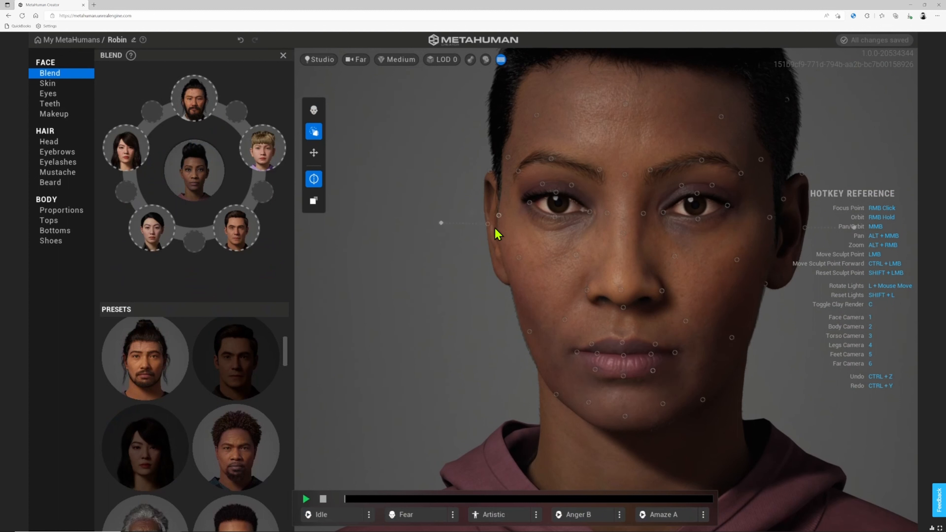
mouse_move(499, 216)
mouse_down()
mouse_move(554, 230)
mouse_move(528, 229)
mouse_up()
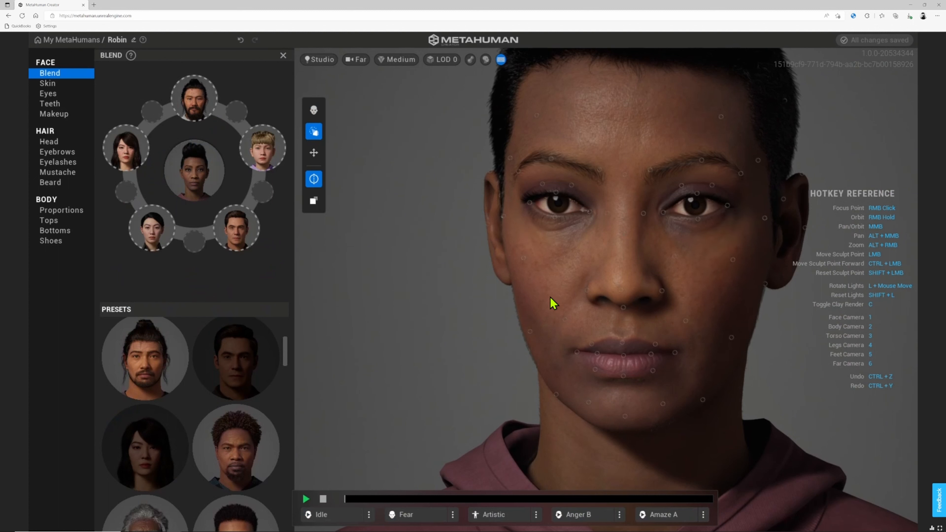
drag(532, 332, 558, 320)
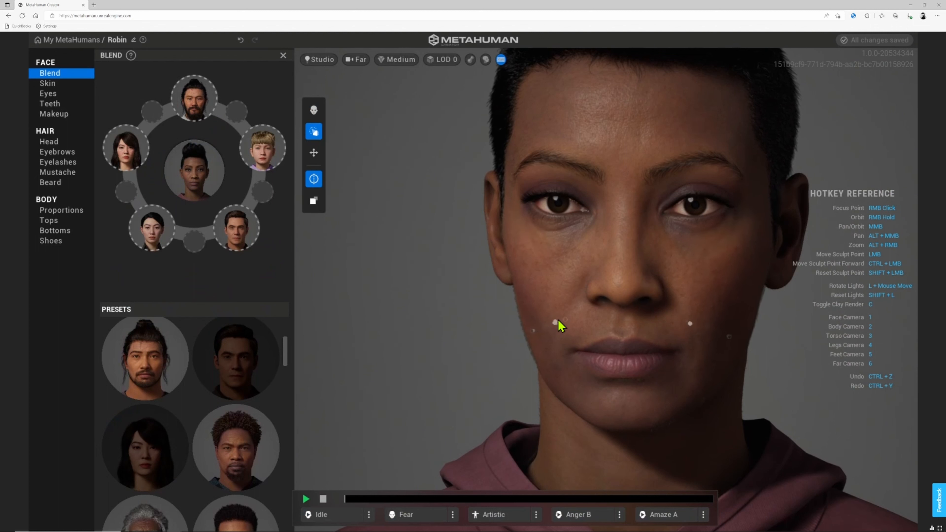
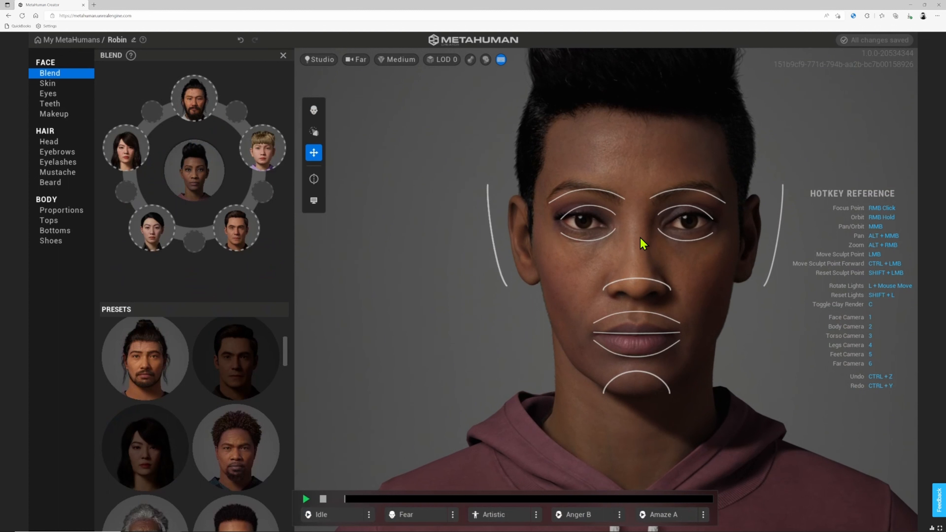
- Push the ear sculpt point outward, then undo that ear change with Ctrl+Z
click(494, 241)
drag(493, 240, 503, 243)
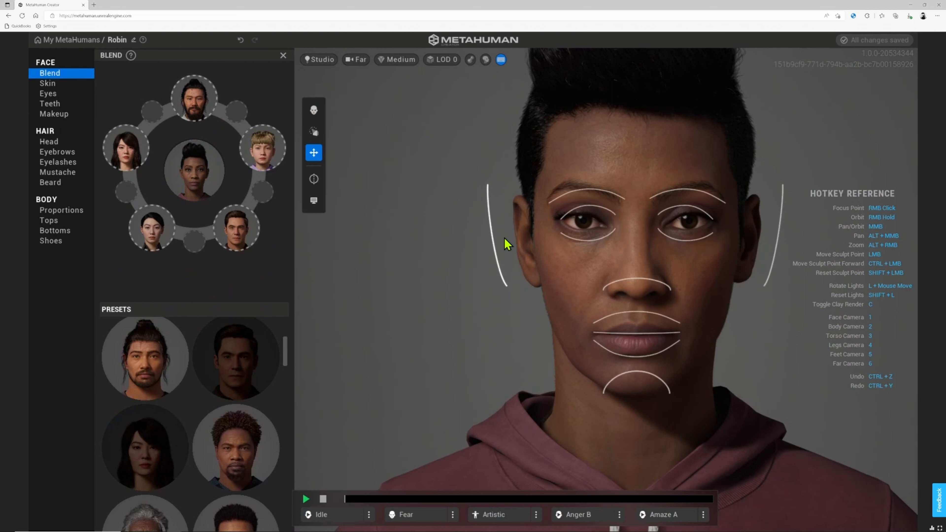
key(ctrl+z)
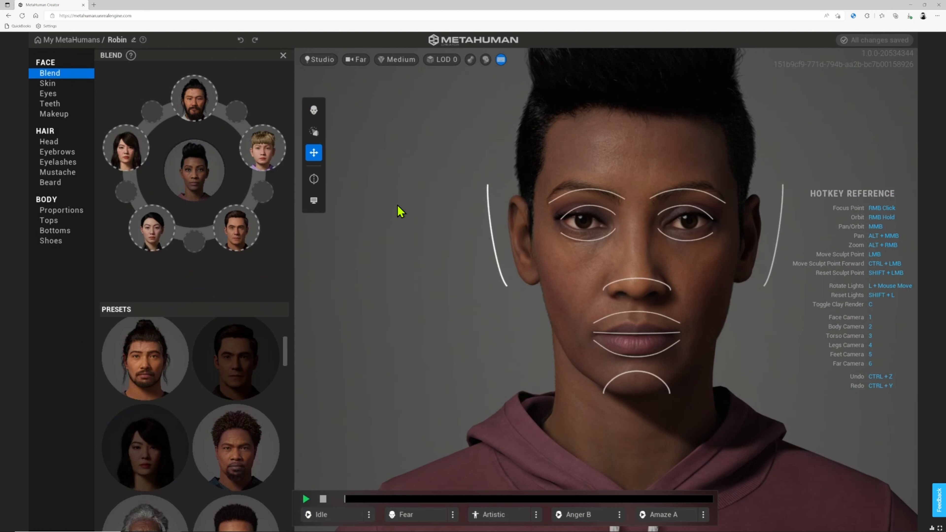
- Turn on Left to Right face symmetry and widen both ears evenly
click(316, 179)
click(317, 178)
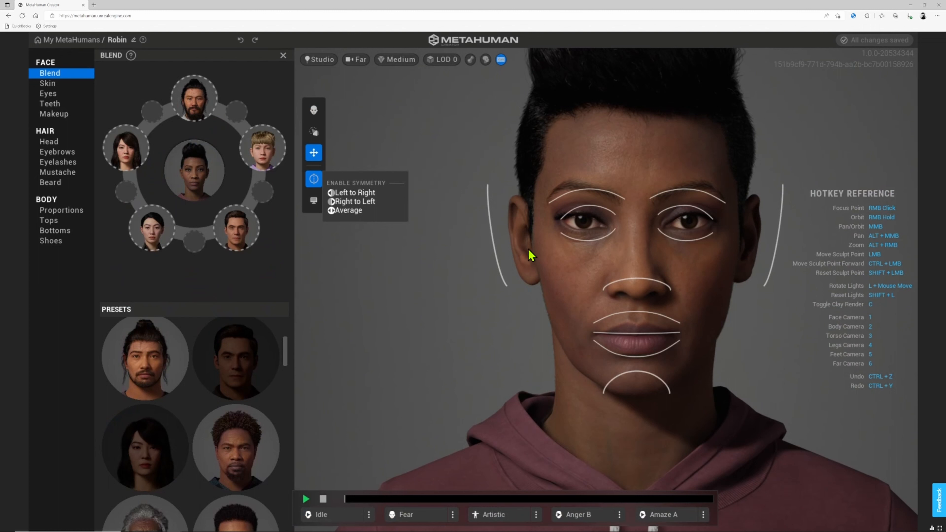
drag(493, 247, 499, 243)
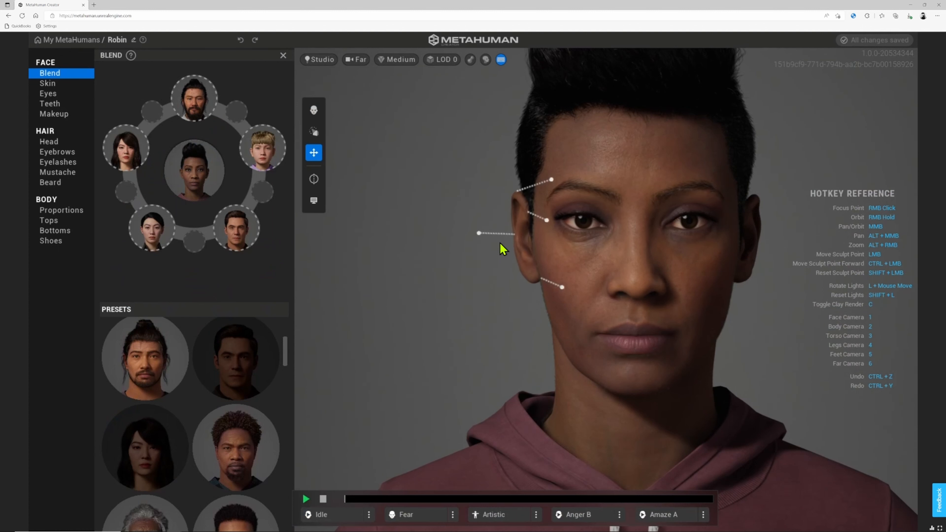
click(315, 180)
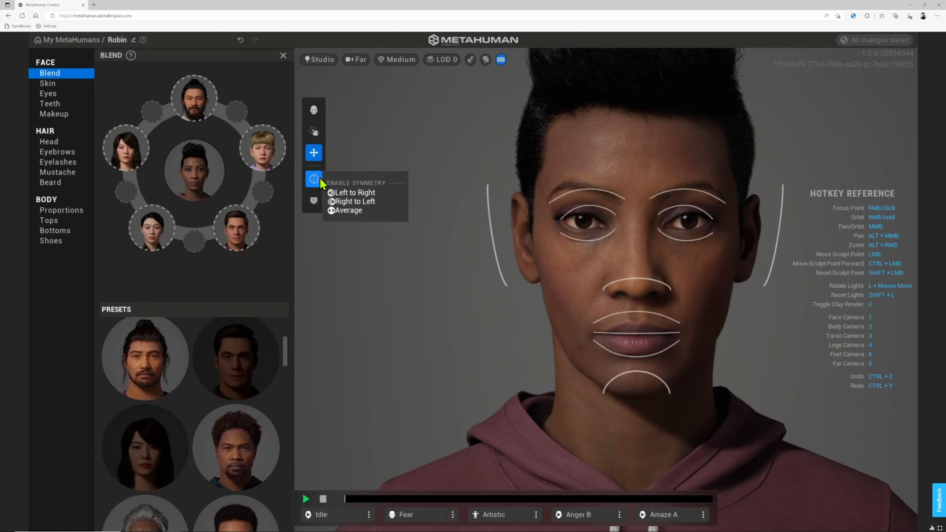
click(363, 194)
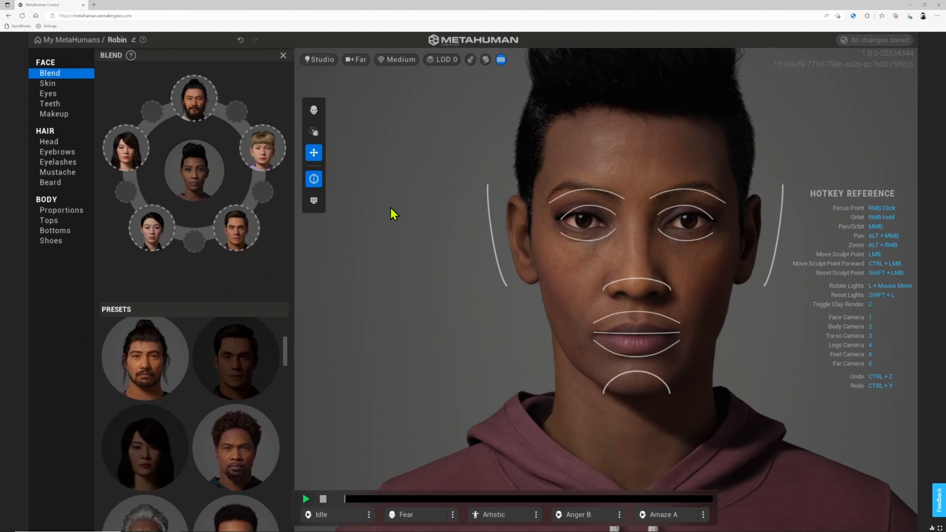
mouse_move(498, 237)
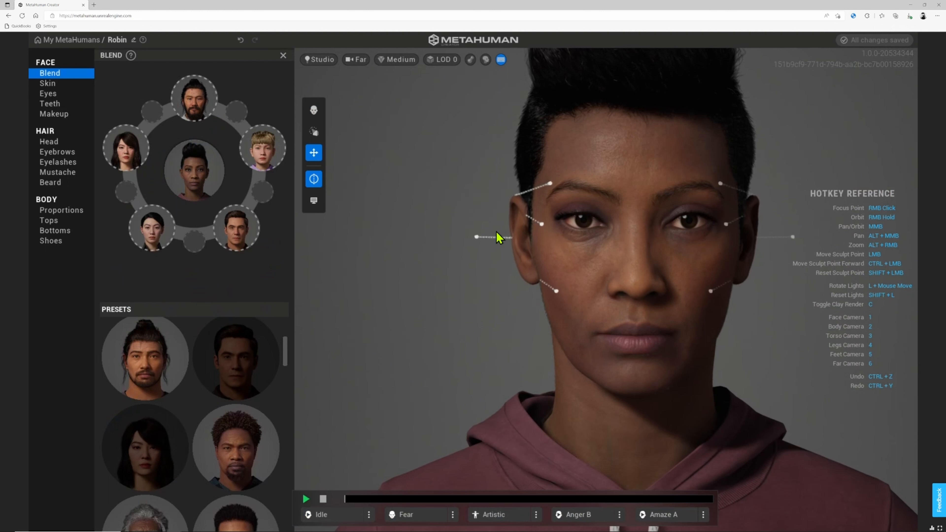
mouse_move(500, 237)
mouse_down()
mouse_move(438, 234)
mouse_move(497, 234)
mouse_up()
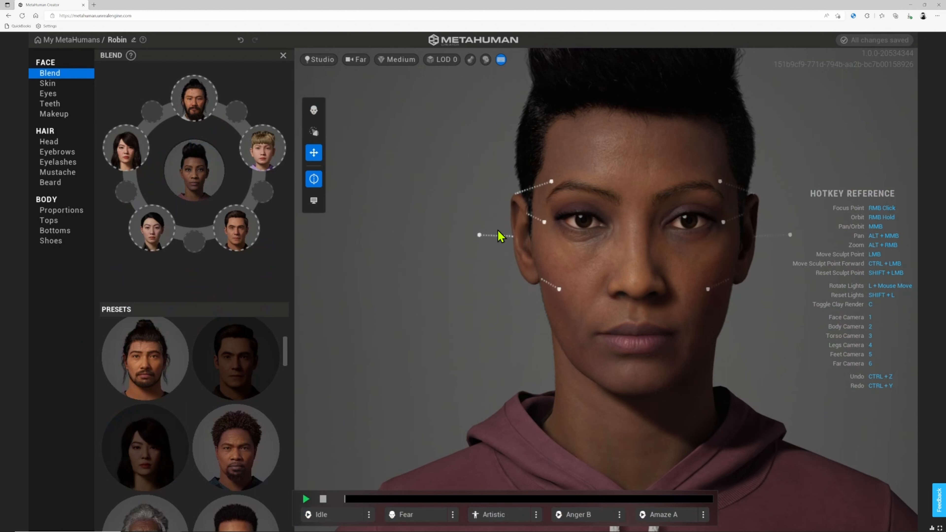
- Reshape the eyebrow and the area around the eyes, then orbit back to a frontal view
mouse_move(592, 189)
mouse_down()
mouse_move(593, 179)
mouse_move(595, 216)
mouse_move(610, 202)
mouse_move(563, 204)
mouse_up()
drag(643, 287, 639, 291)
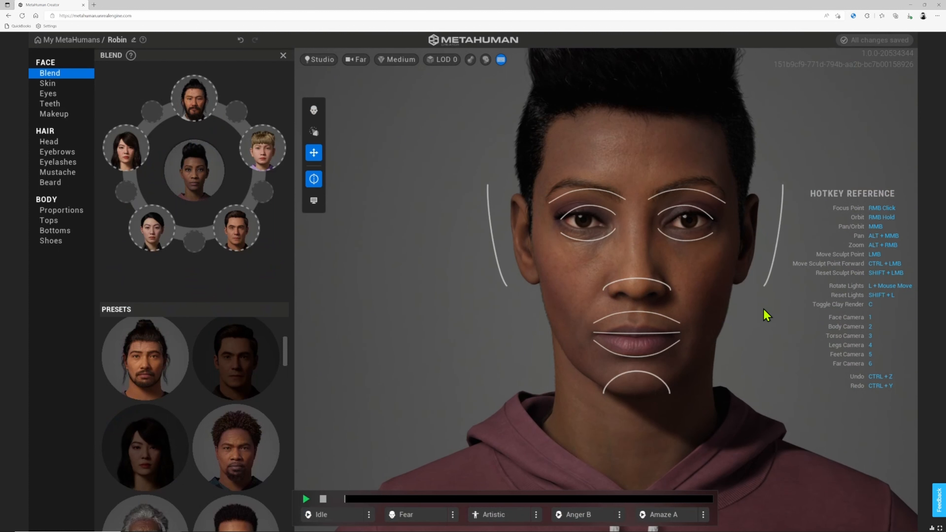
scroll(762, 307, down, 5)
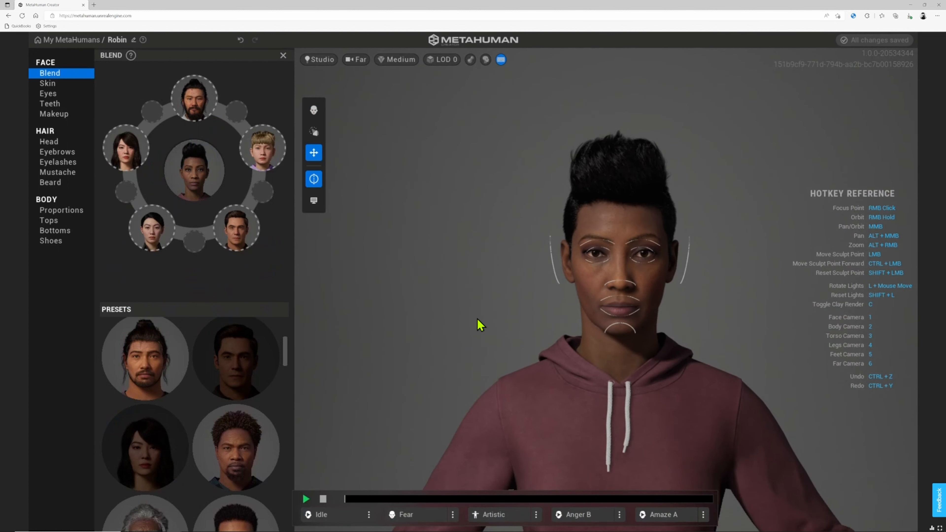
right_drag(474, 316, 543, 317)
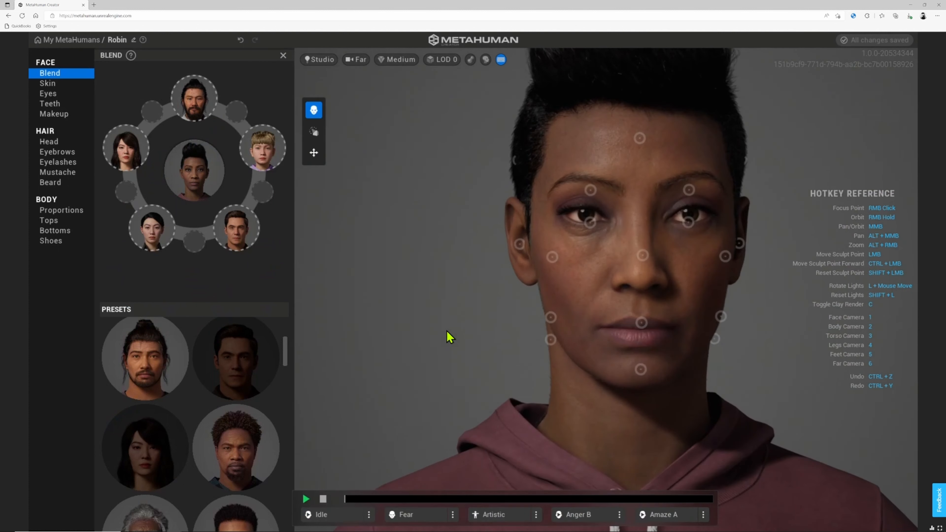
right_drag(446, 330, 644, 317)
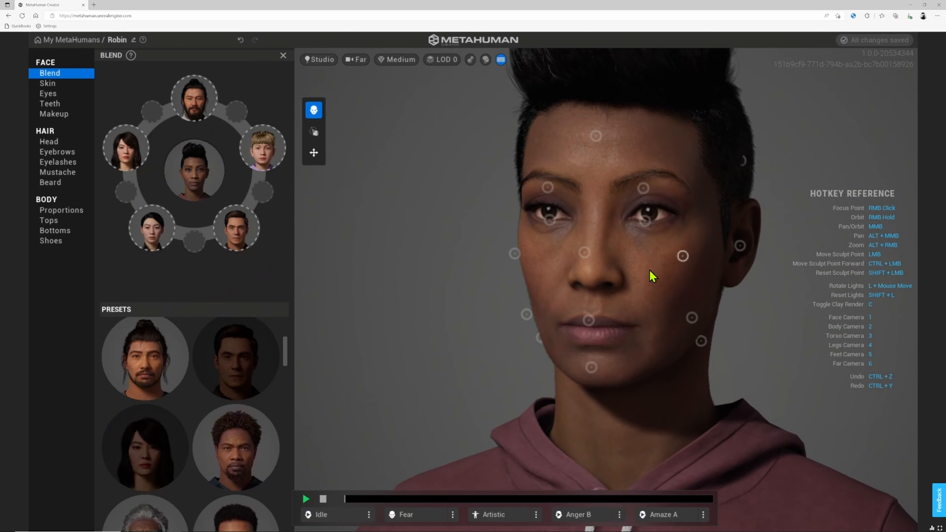
right_drag(531, 305, 651, 287)
scroll(643, 276, down, 2)
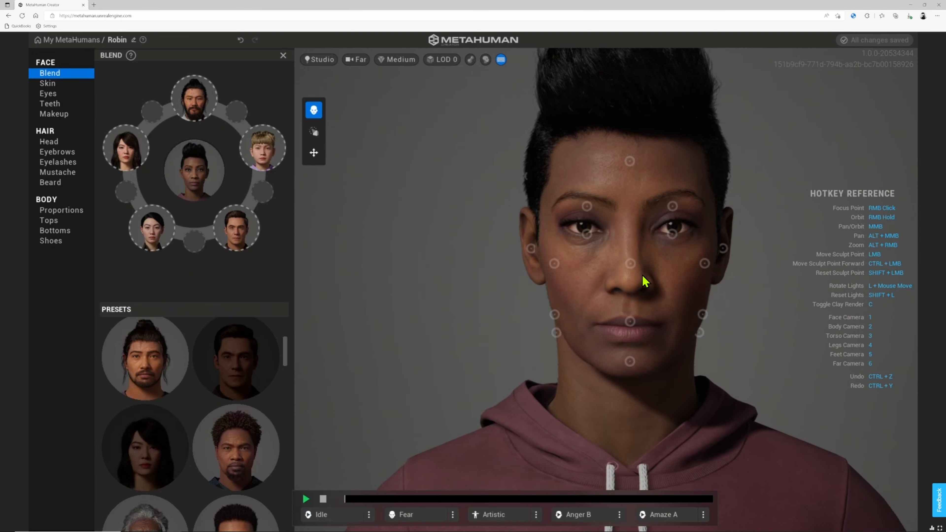
- Lighten the skin tone and raise freckle density to 0.57 with stronger freckles
click(52, 84)
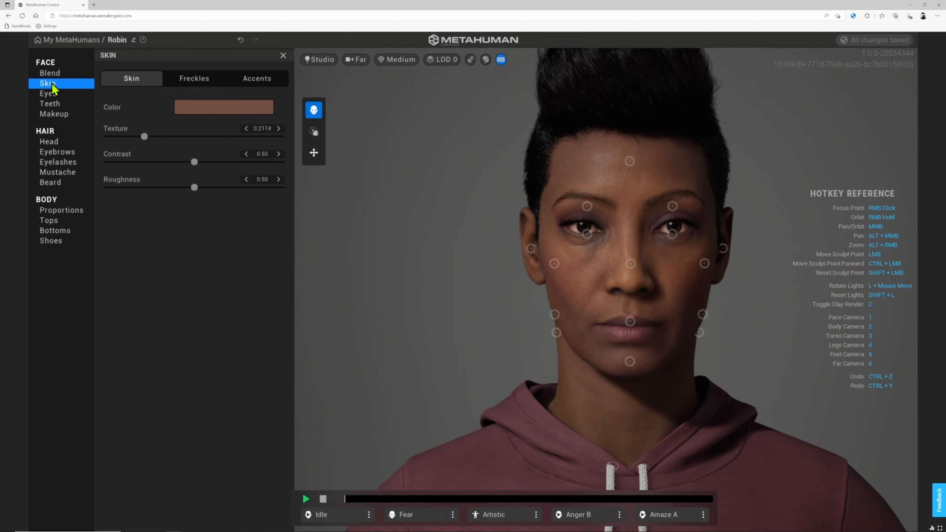
click(228, 111)
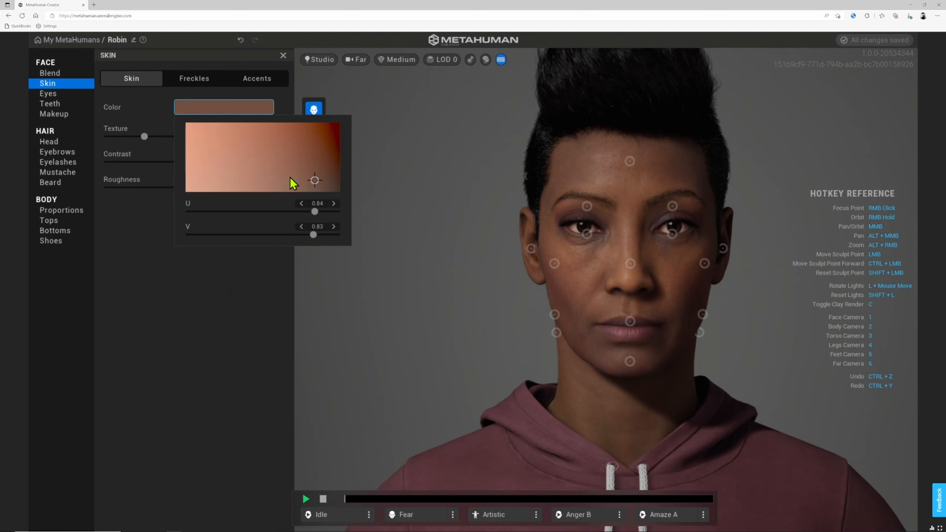
drag(293, 183, 286, 180)
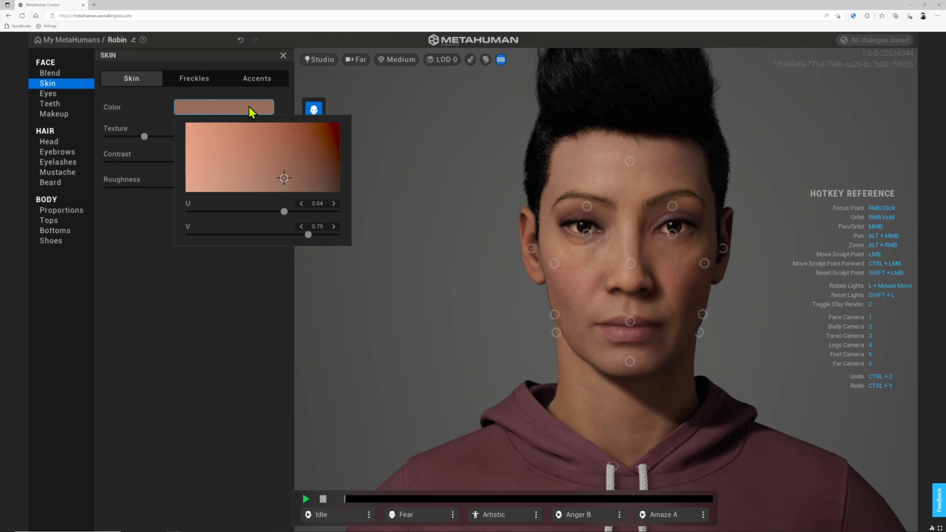
click(195, 81)
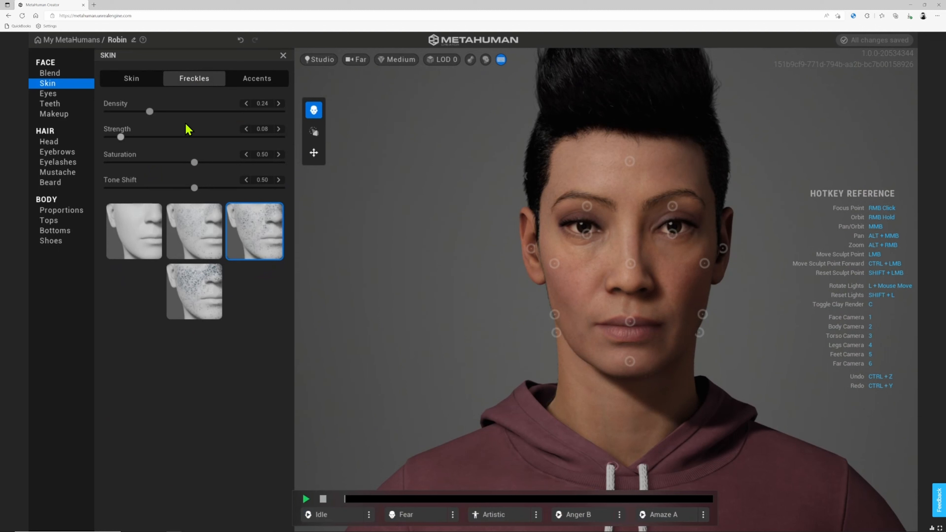
drag(183, 111, 208, 110)
click(151, 137)
- Add redness to the under-eye accent region
click(257, 79)
click(216, 169)
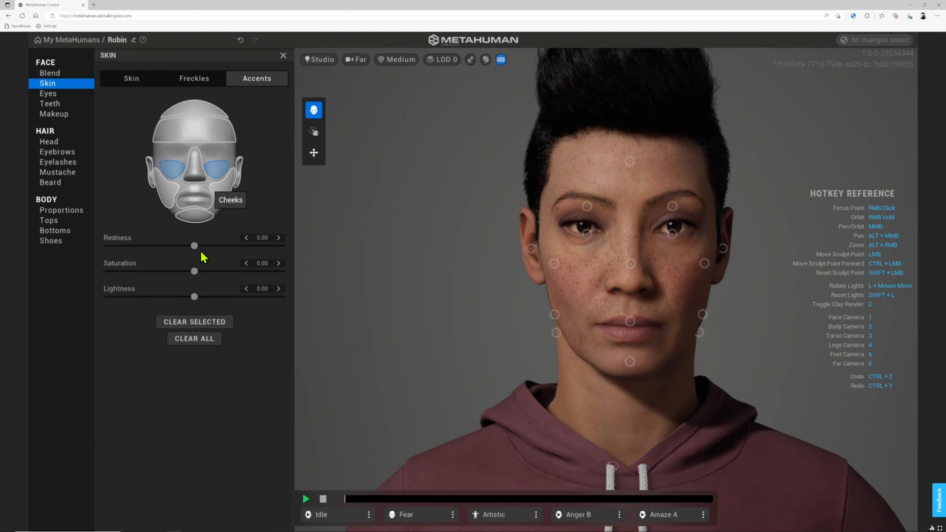
drag(194, 246, 218, 272)
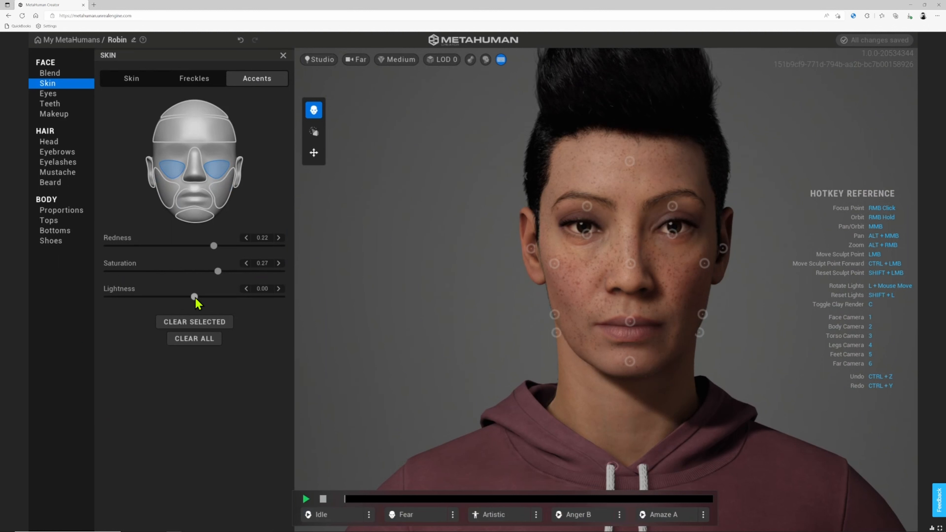
click(139, 79)
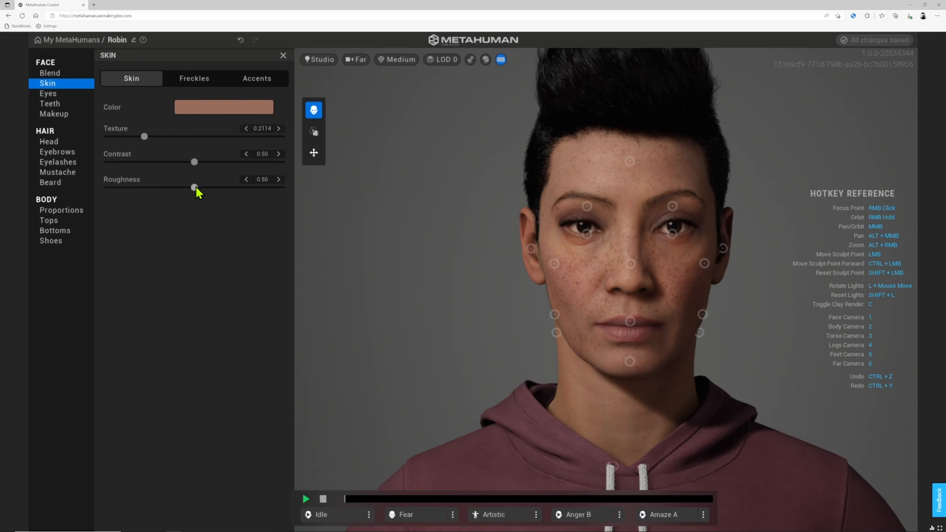
click(48, 94)
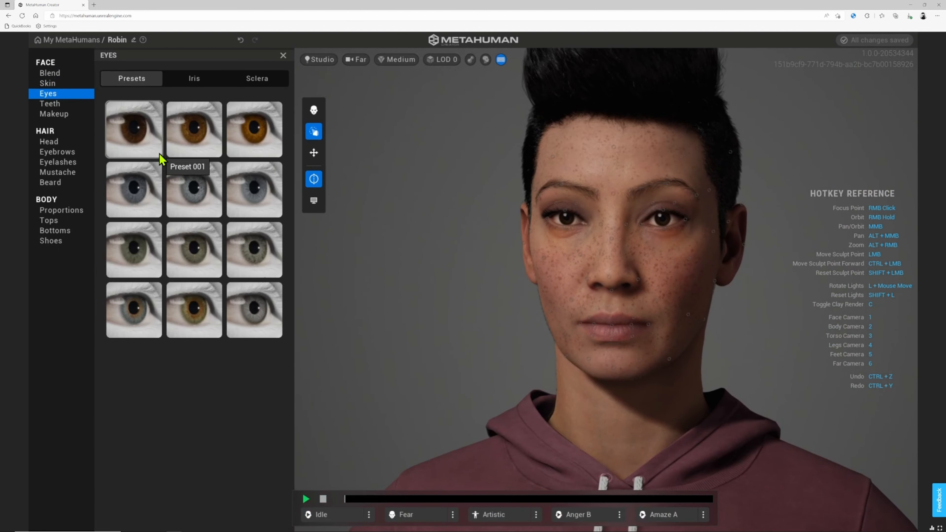
- Compare brown, amber and blue-grey eye presets and settle on green Preset 007
click(156, 136)
click(187, 141)
click(246, 141)
click(140, 190)
click(182, 199)
click(134, 249)
scroll(505, 241, up, 4)
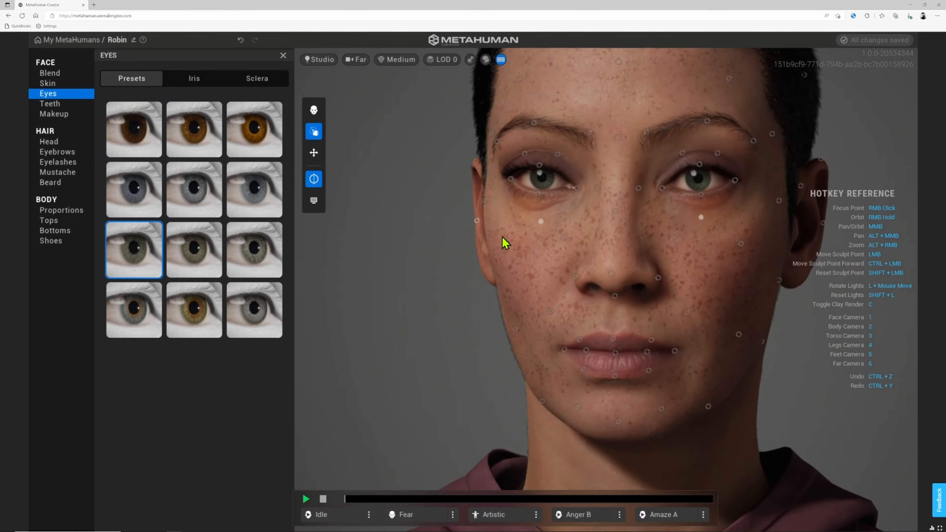
right_drag(505, 240, 432, 219)
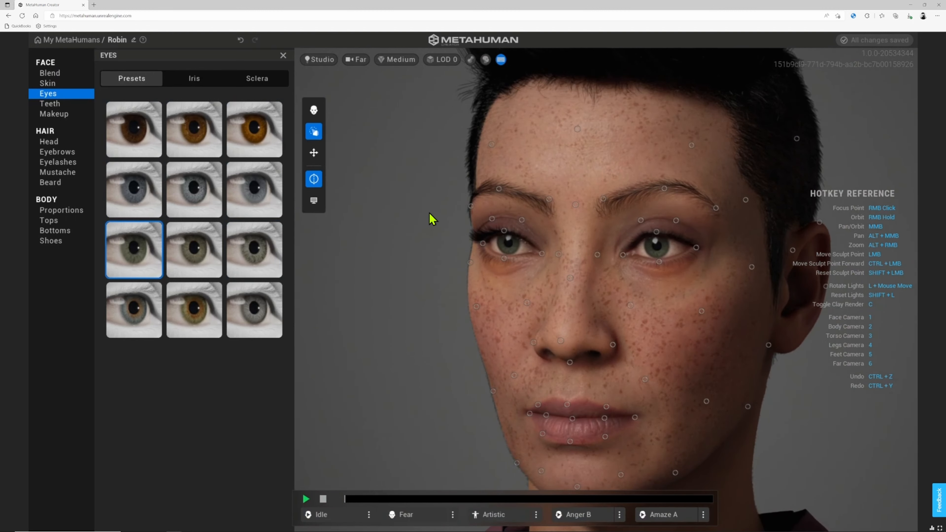
mouse_move(402, 256)
right_down()
mouse_move(462, 245)
mouse_move(315, 254)
right_up()
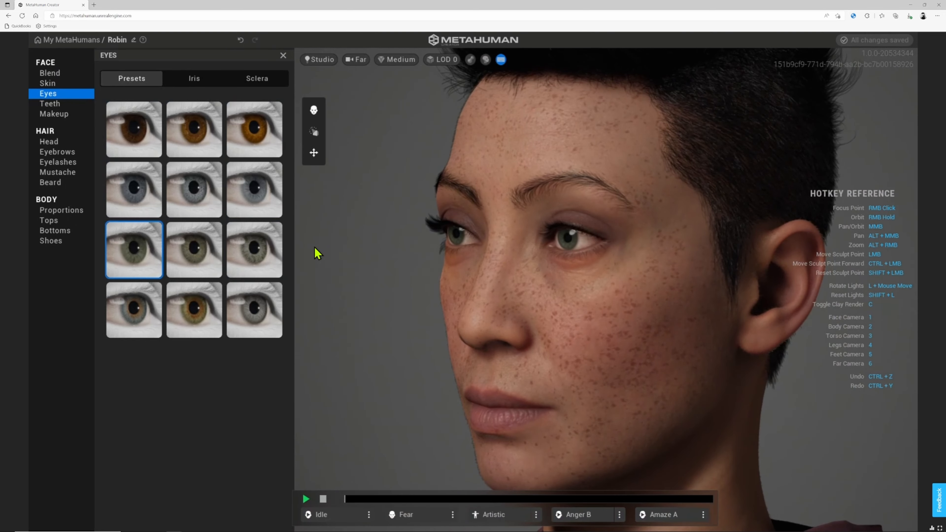
key(1)
click(54, 104)
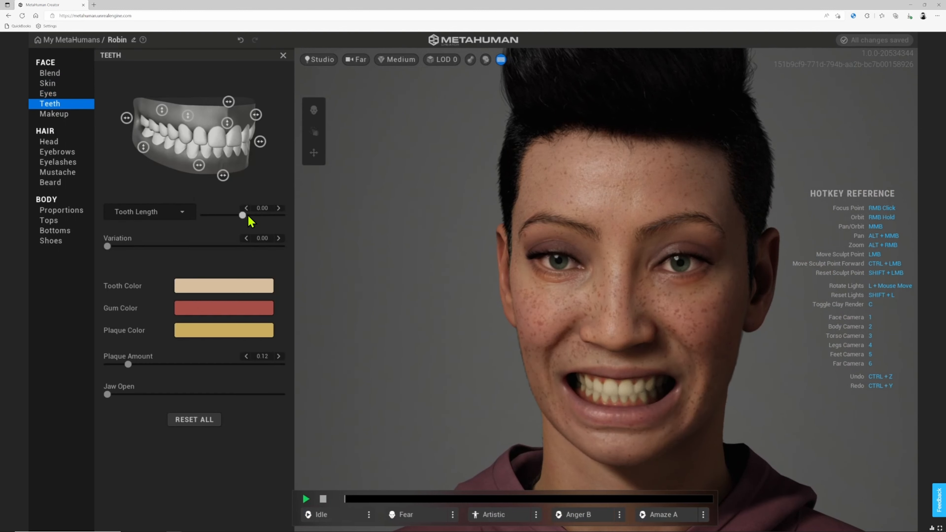
- Shorten the teeth slightly, add shape variation, and lighten the tooth colour
drag(289, 219, 241, 224)
mouse_move(122, 247)
mouse_down()
mouse_move(304, 246)
mouse_move(107, 247)
mouse_up()
click(214, 288)
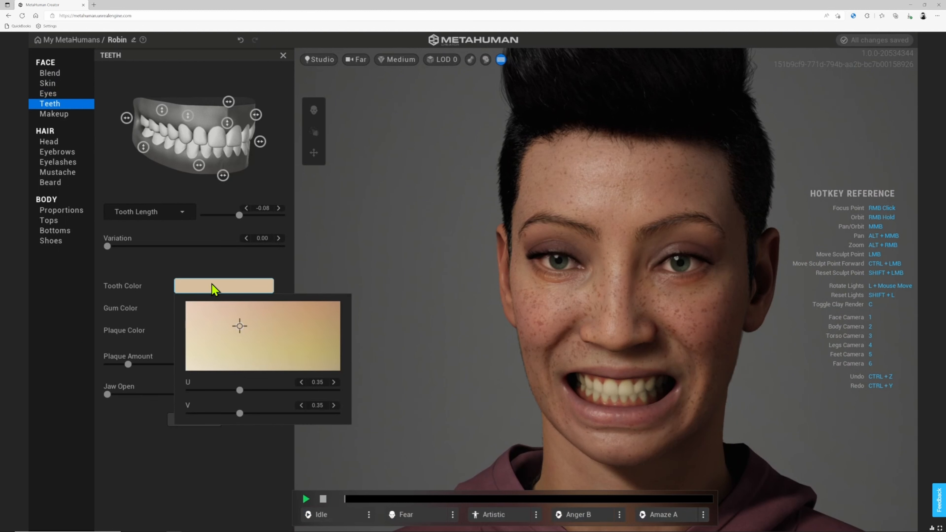
click(203, 322)
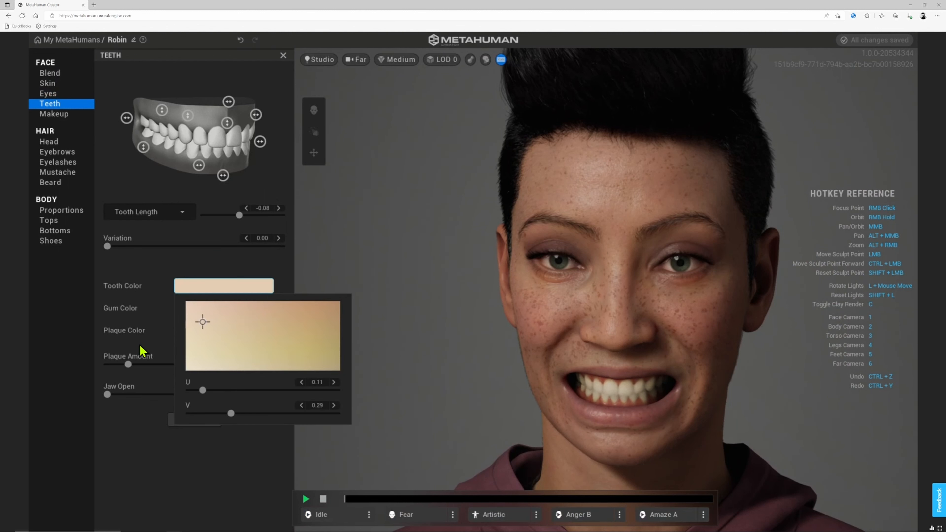
- Tint the plaque mustard yellow, set plaque amount to 0.00, and open the jaw wide
click(150, 323)
click(219, 333)
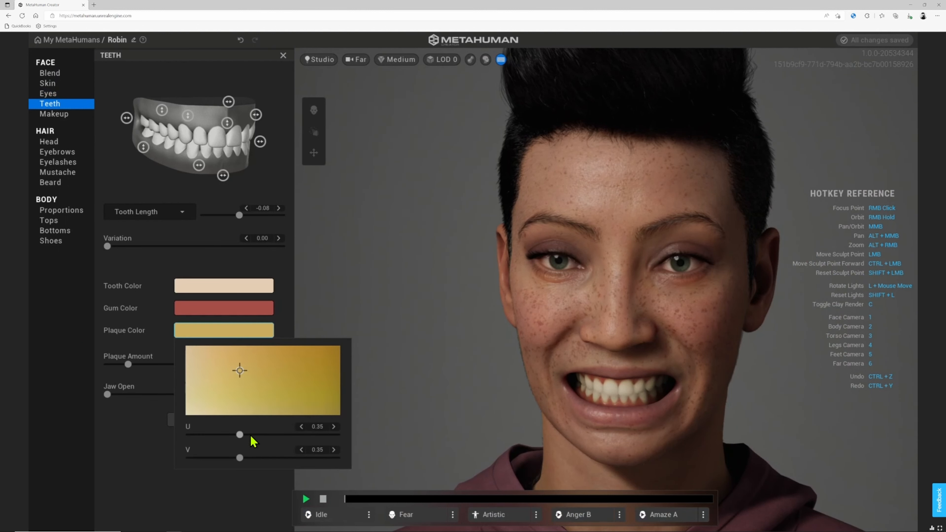
drag(240, 435, 287, 458)
drag(229, 435, 269, 437)
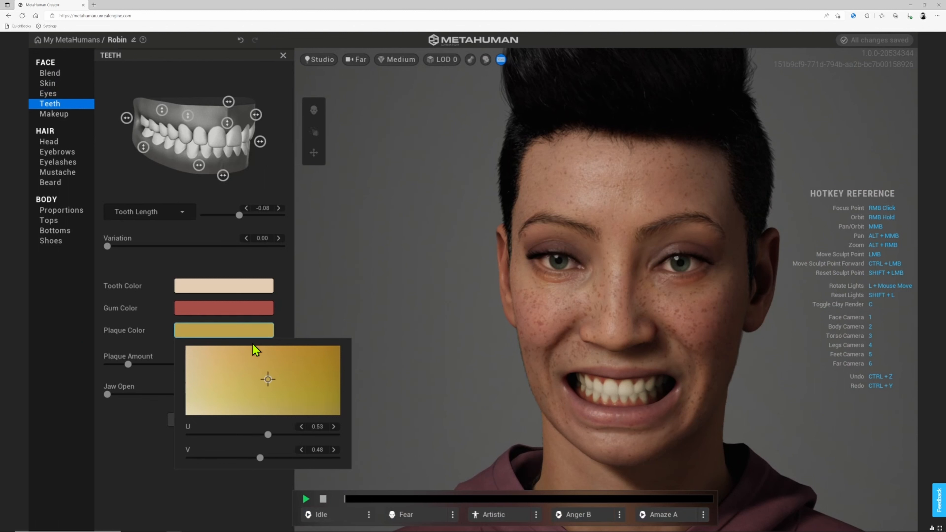
click(156, 326)
drag(129, 365, 110, 364)
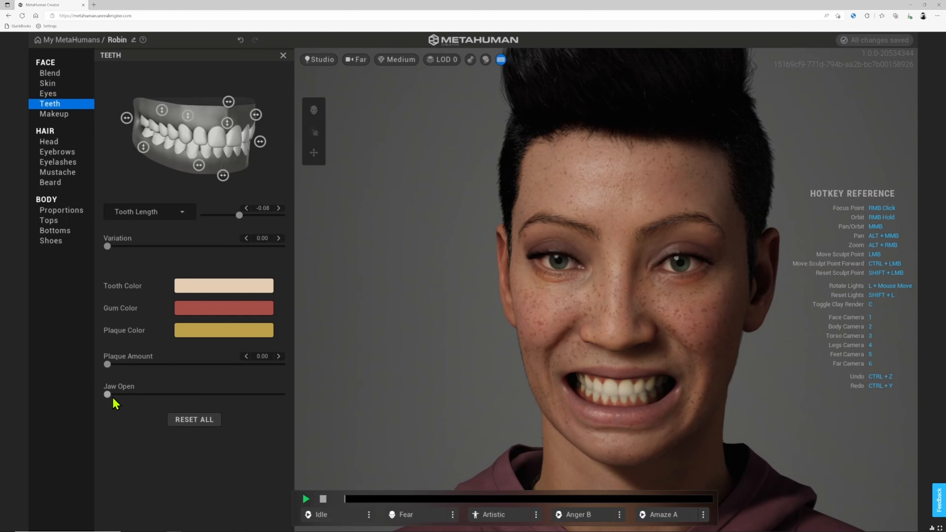
drag(113, 398, 192, 395)
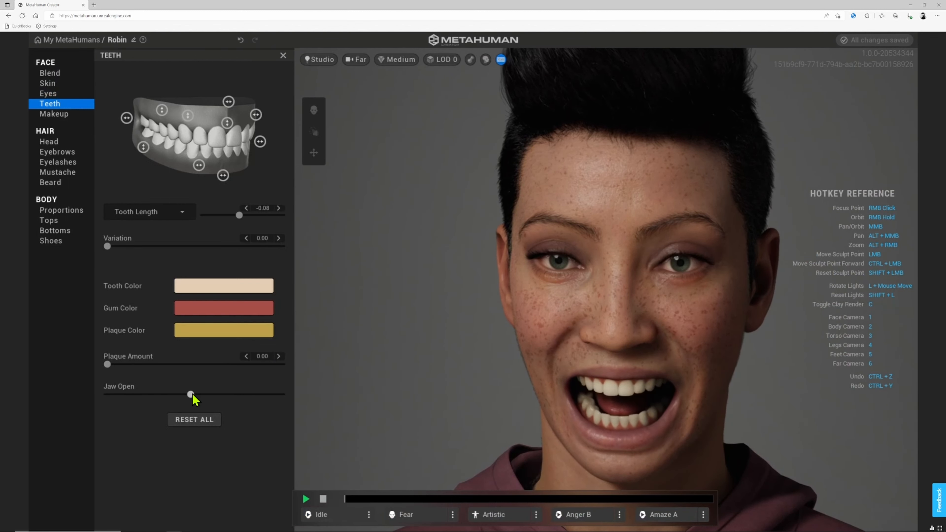
click(63, 117)
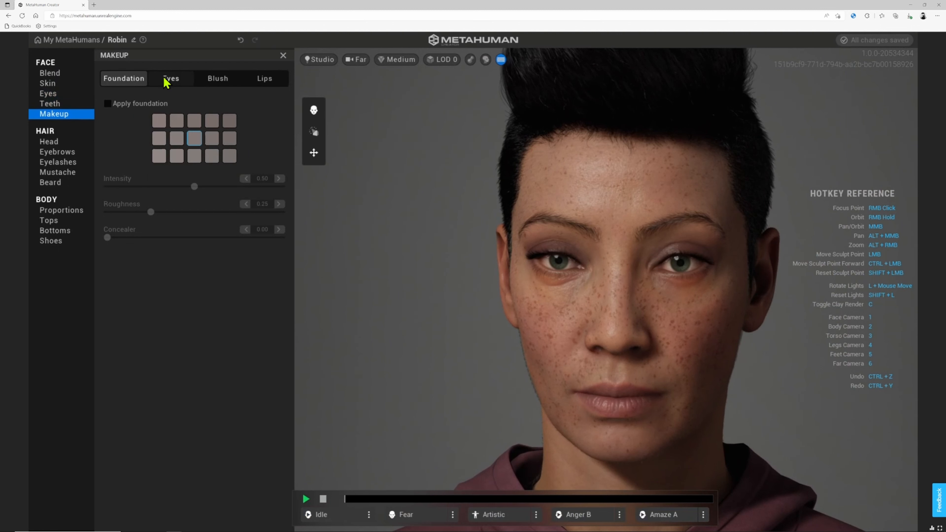
- Compare Double Mod, Panda Smudge, Dramatic Smudge and Thin Line, then choose Soft Smokey eye makeup
click(170, 79)
click(203, 250)
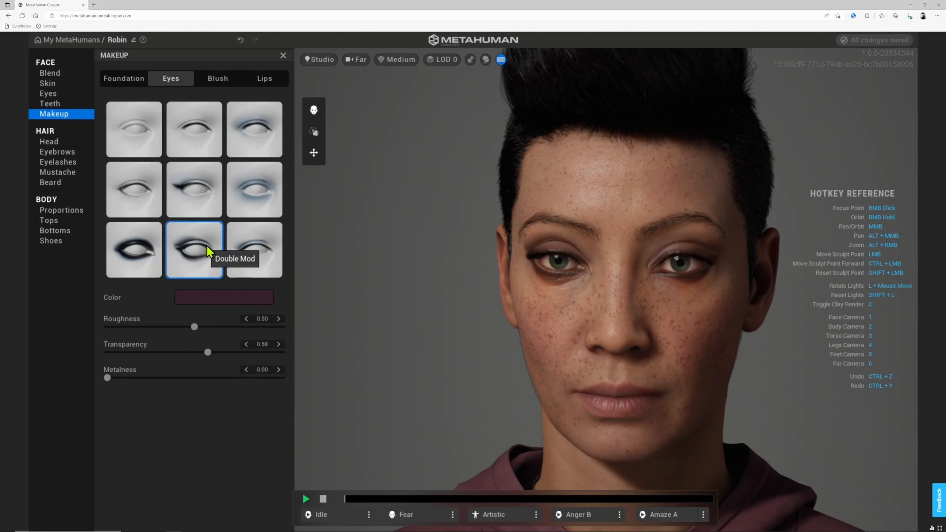
click(256, 203)
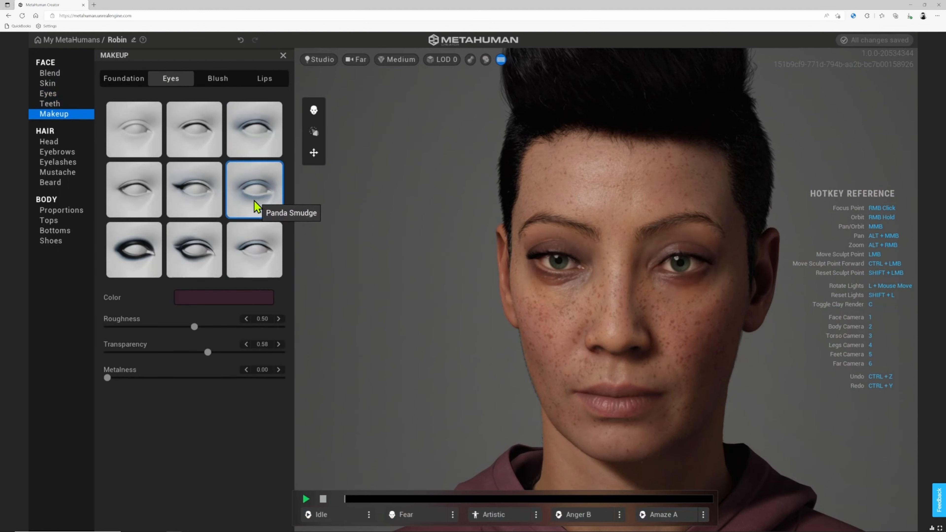
click(145, 256)
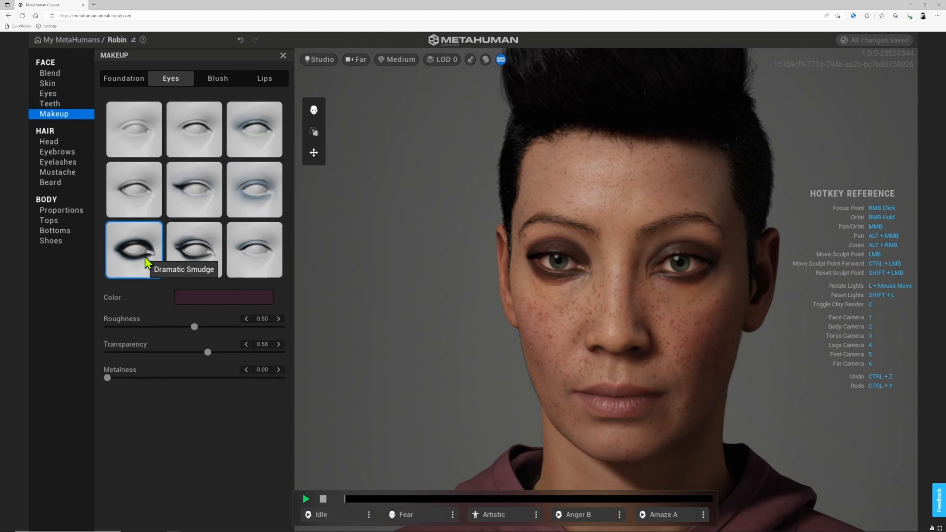
click(192, 140)
click(238, 142)
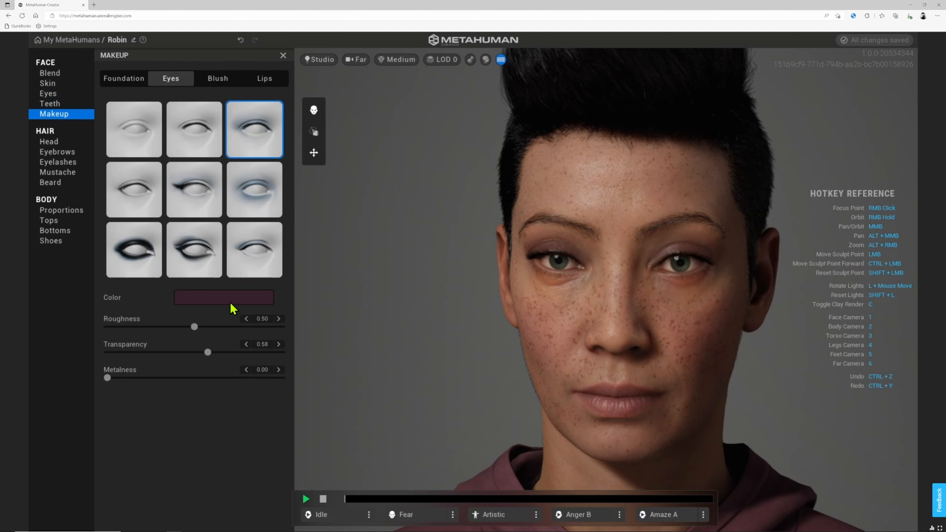
- Set the eye makeup colour to a deep crimson
click(224, 297)
click(219, 358)
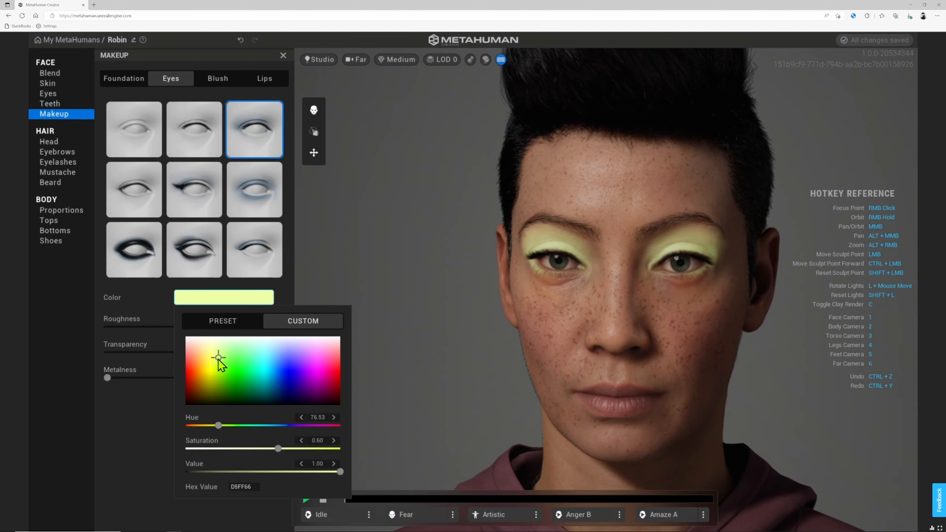
click(204, 363)
click(228, 375)
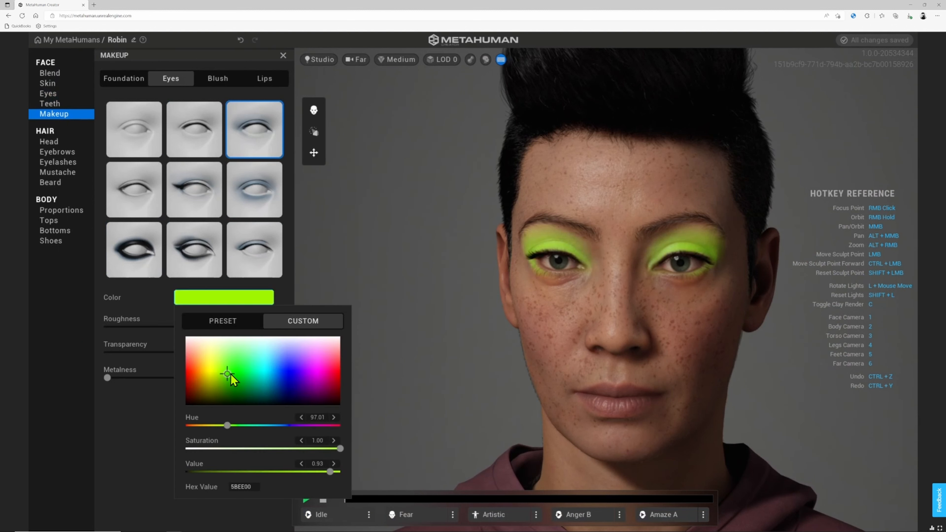
click(287, 379)
click(323, 368)
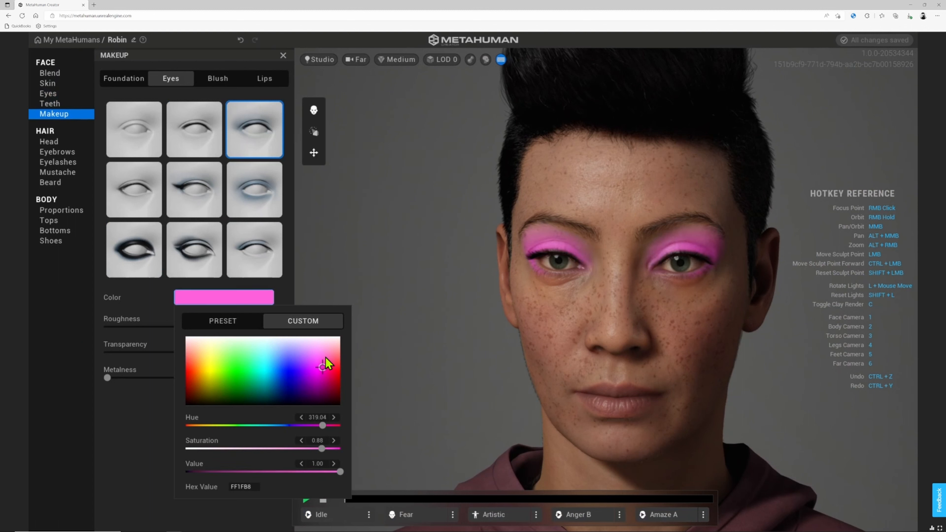
drag(334, 378, 338, 402)
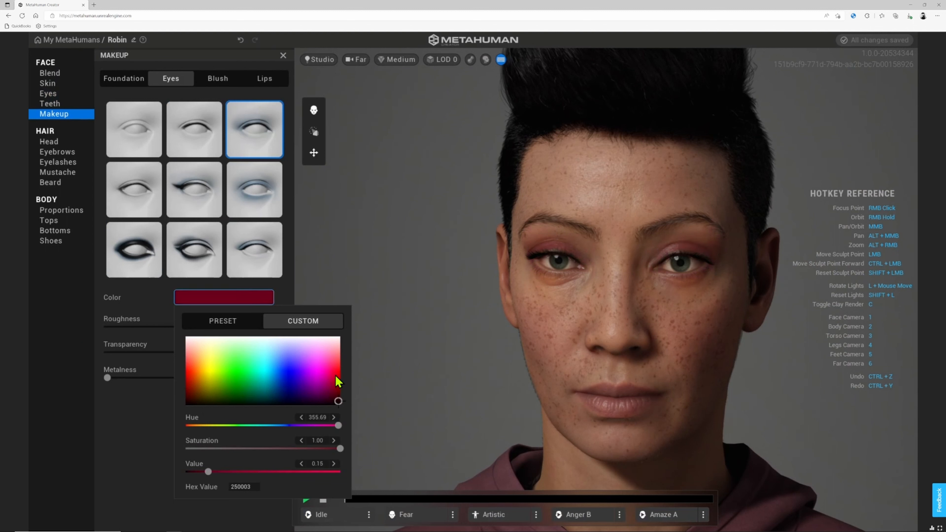
click(283, 292)
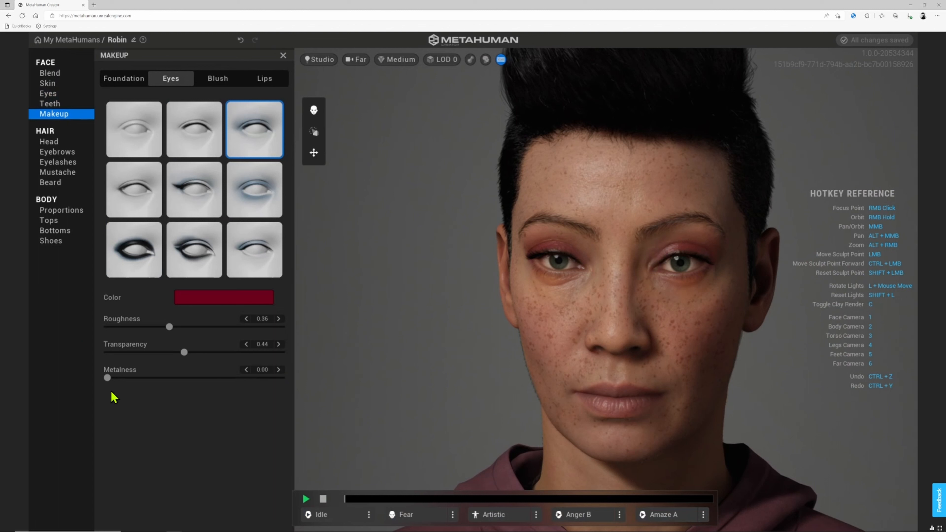
- Set eye makeup metalness to 0.25 and transparency to 0.85
drag(113, 379, 153, 379)
drag(187, 353, 249, 353)
drag(283, 353, 48, 367)
drag(147, 373, 258, 364)
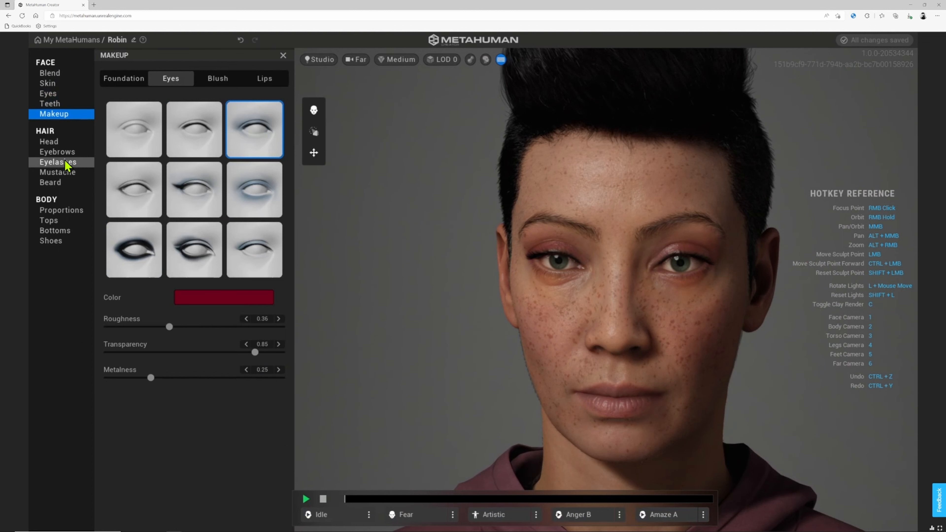
- Try the Short Recede Messy, Short Cornrows, Medium Bob Curly and Medium Sideswept Fringe hairstyles
click(60, 143)
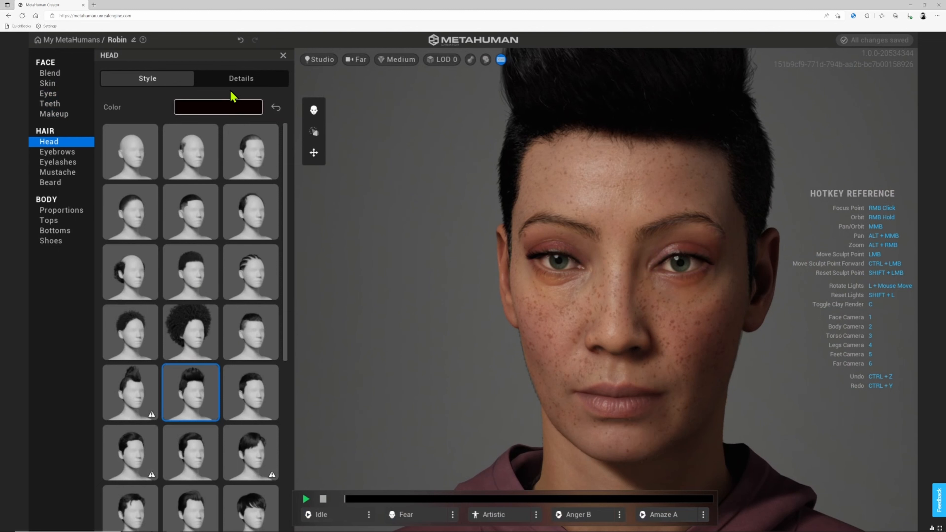
click(224, 83)
click(163, 84)
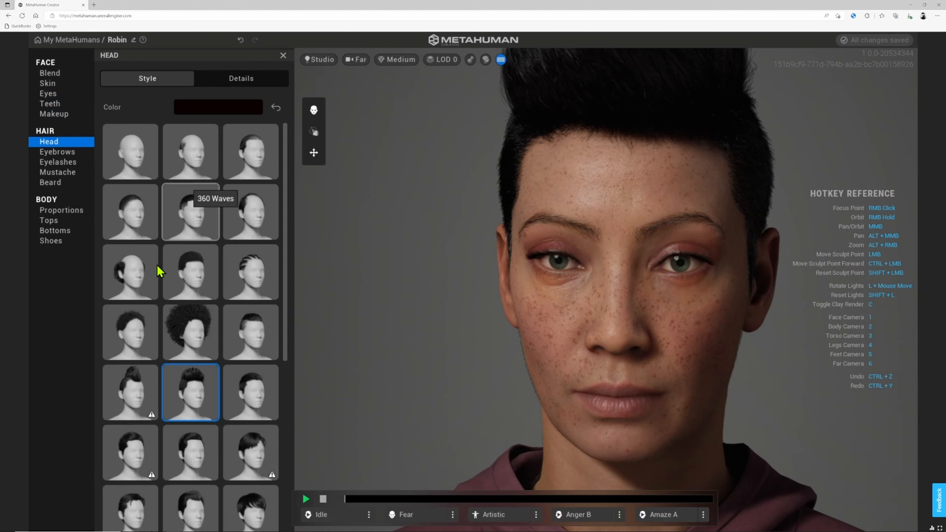
click(134, 271)
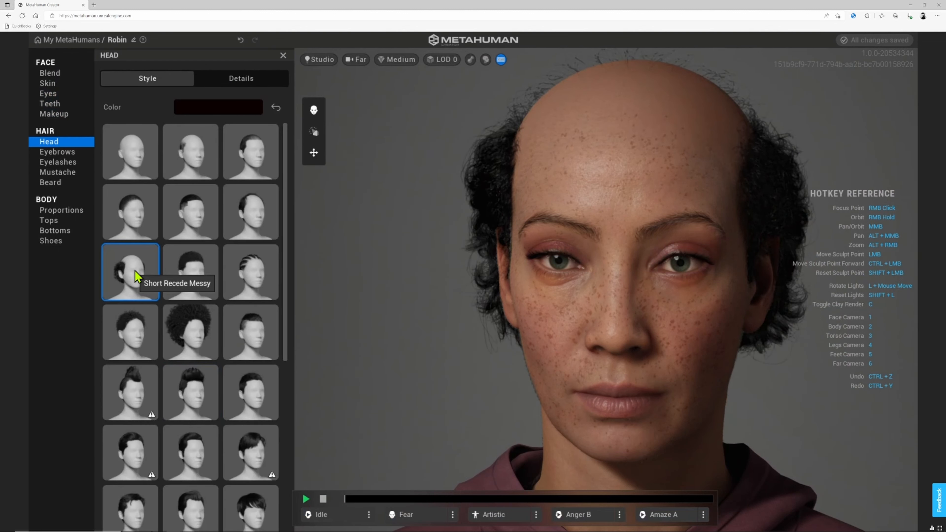
click(185, 273)
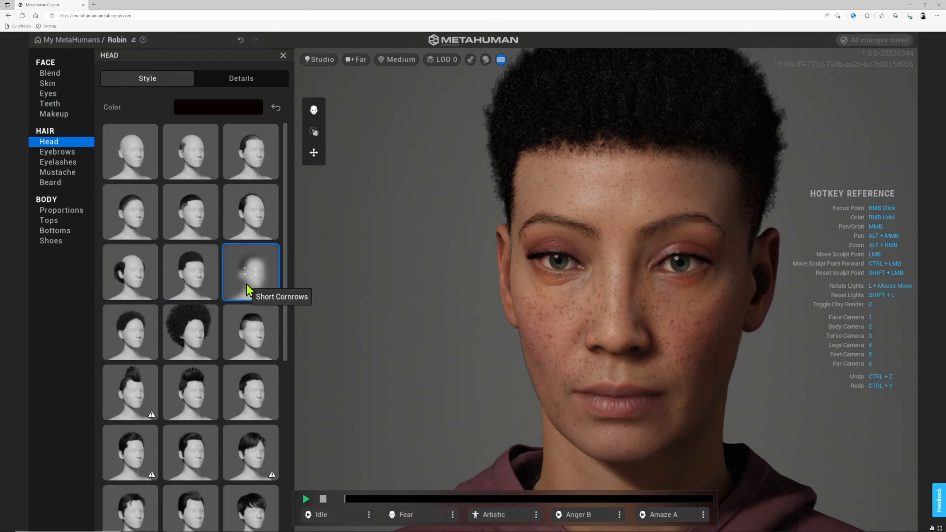
scroll(244, 286, down, 5)
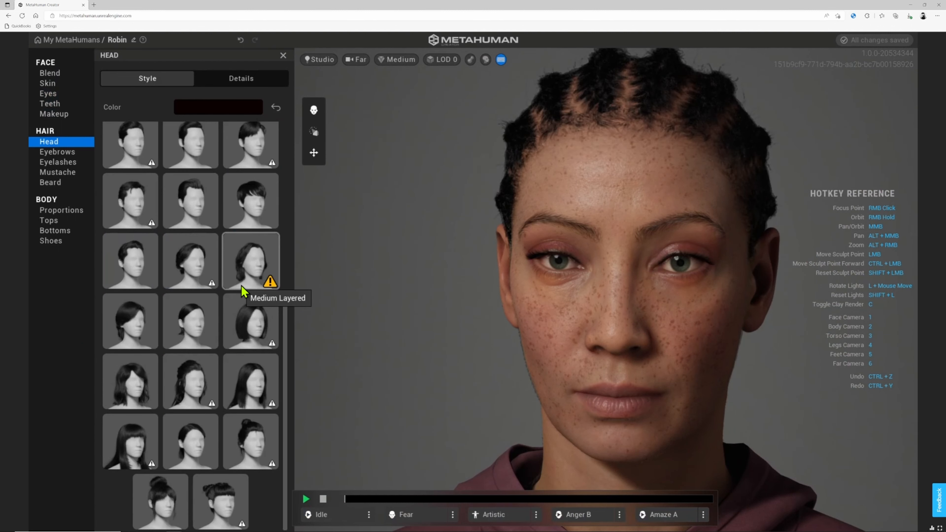
click(127, 391)
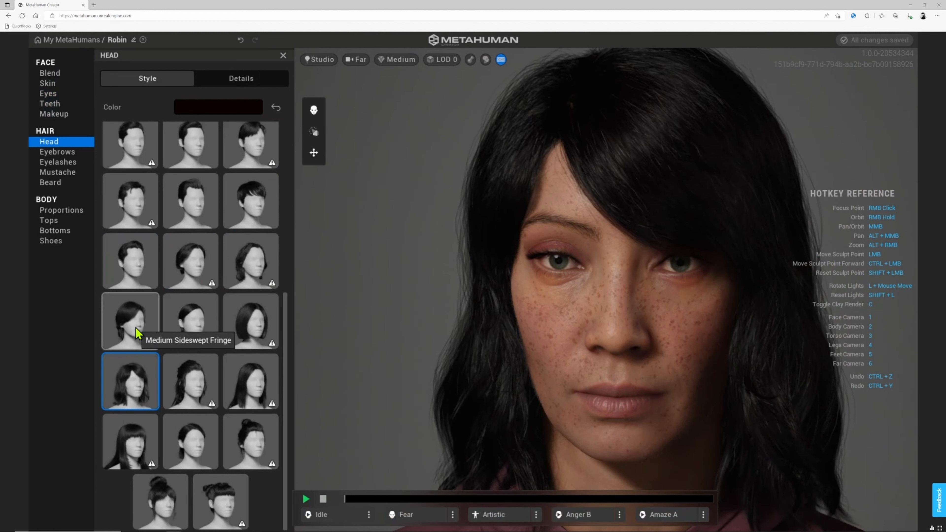
click(129, 312)
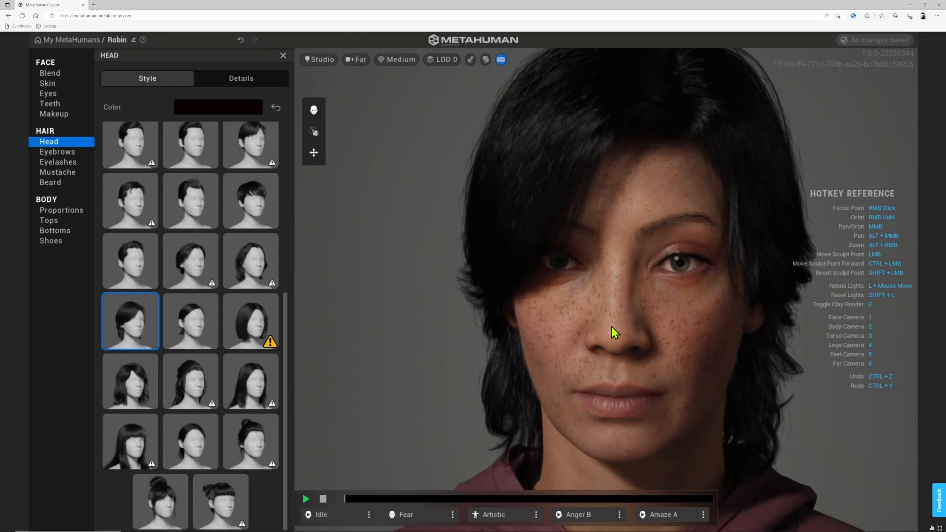
scroll(611, 326, down, 4)
- Orbit around to inspect the hair from the side and back, then pick Medium Bob Slick
right_drag(526, 340, 693, 319)
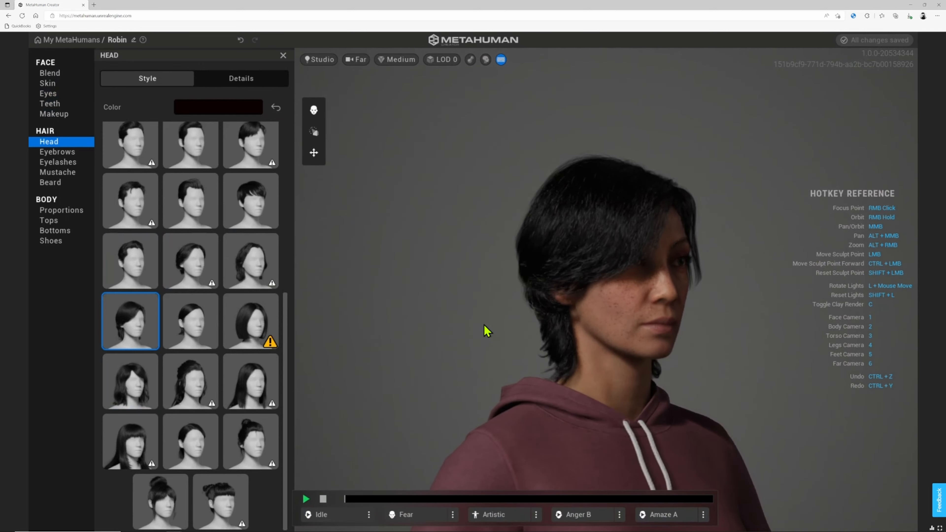
right_drag(484, 326, 664, 321)
right_drag(469, 310, 581, 322)
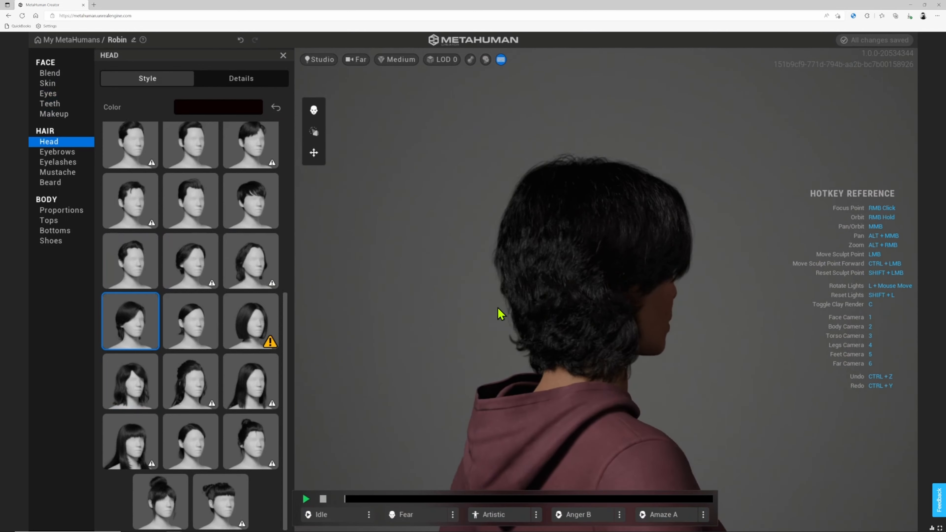
right_drag(463, 314, 710, 323)
right_drag(498, 312, 534, 317)
scroll(533, 315, up, 8)
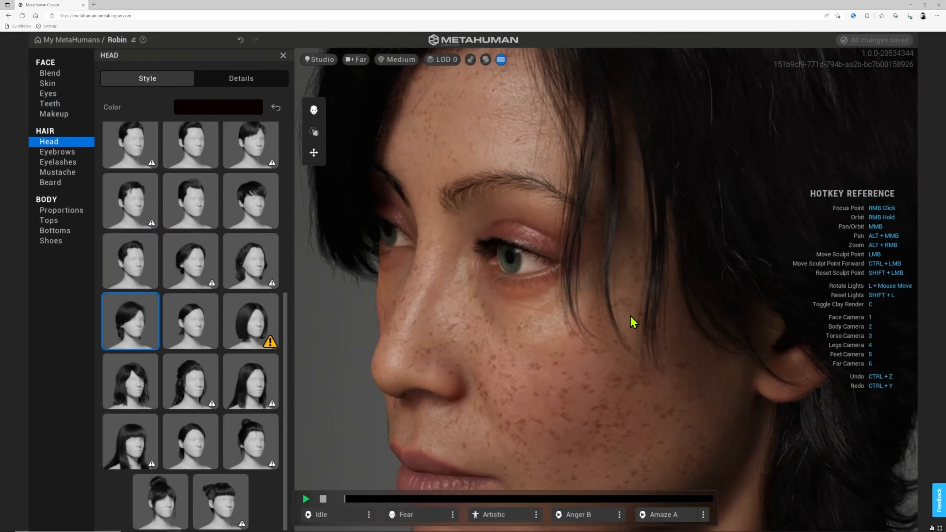
scroll(633, 320, up, 5)
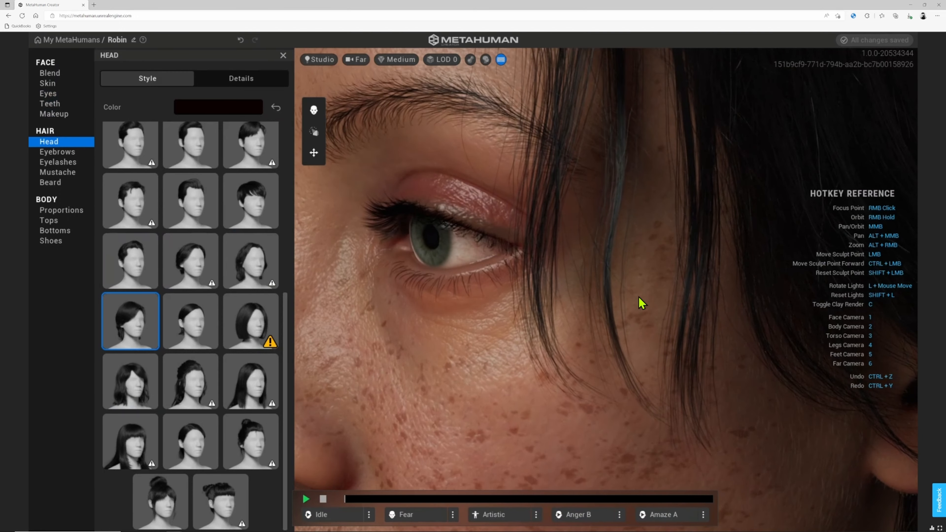
scroll(634, 311, down, 6)
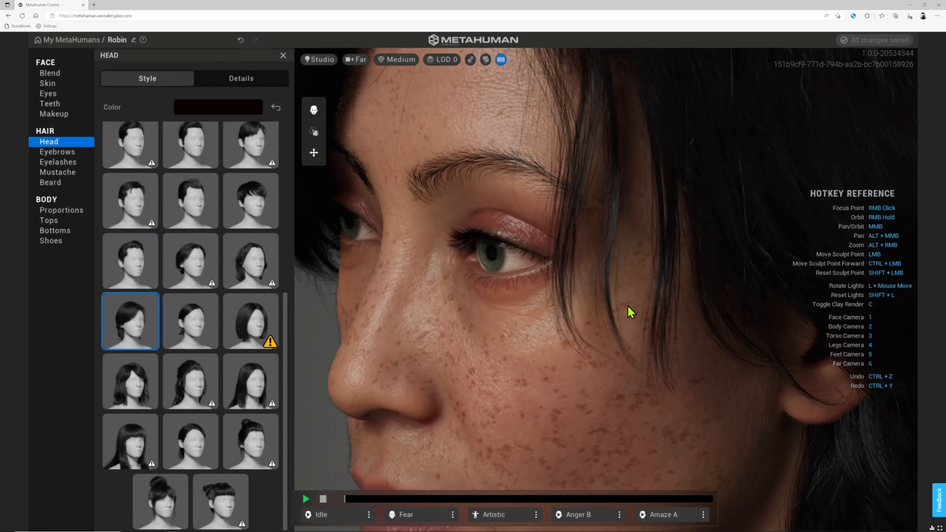
scroll(467, 321, down, 5)
right_drag(467, 321, 770, 300)
click(189, 334)
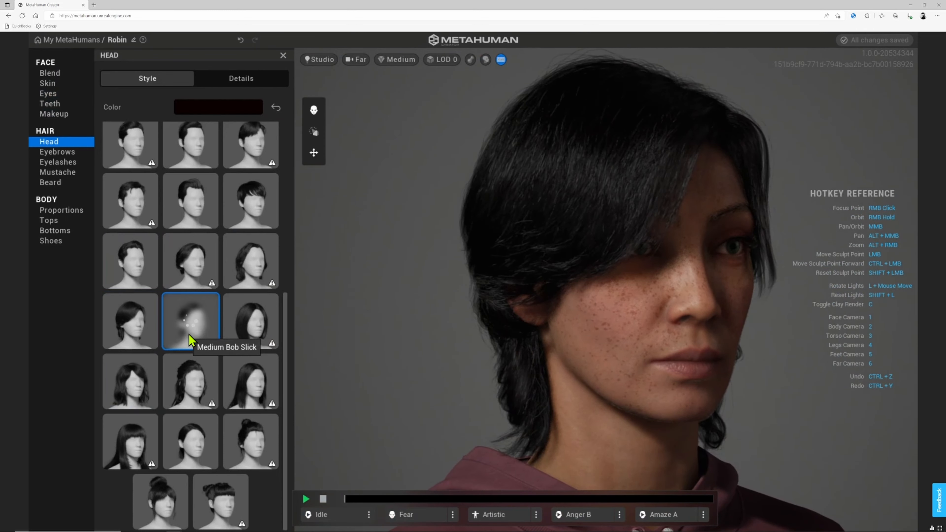
- Try the Medium Bob Straight, Long Straight and Medium Bob Curly hairstyles, framing the head and body
click(261, 332)
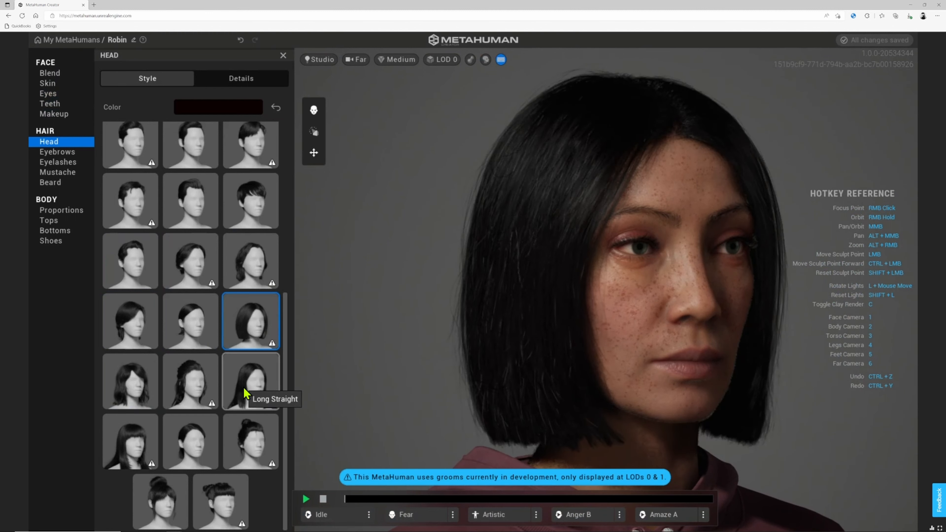
click(245, 387)
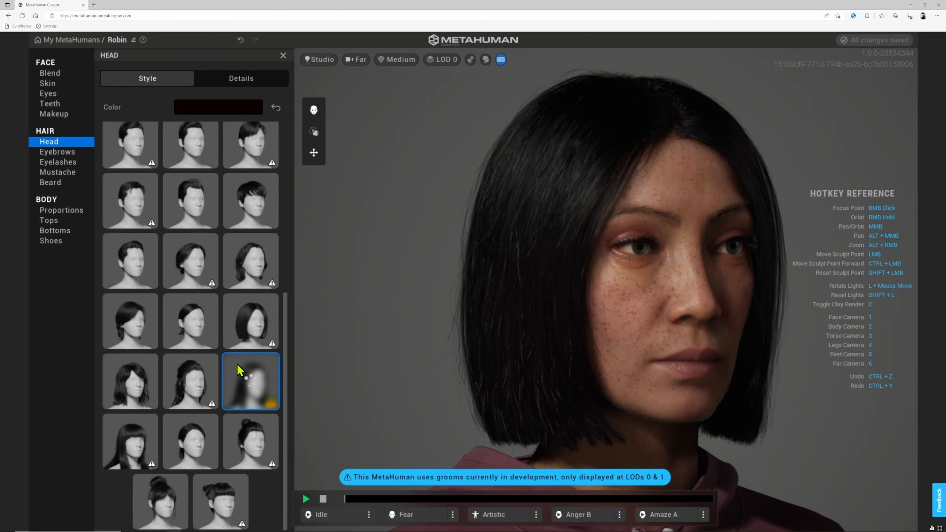
scroll(703, 309, down, 3)
right_drag(701, 329, 483, 281)
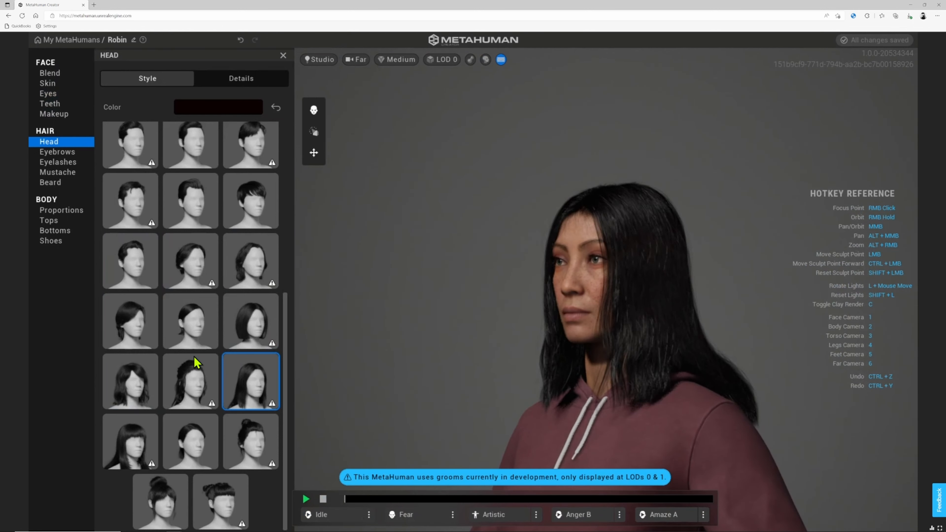
click(126, 381)
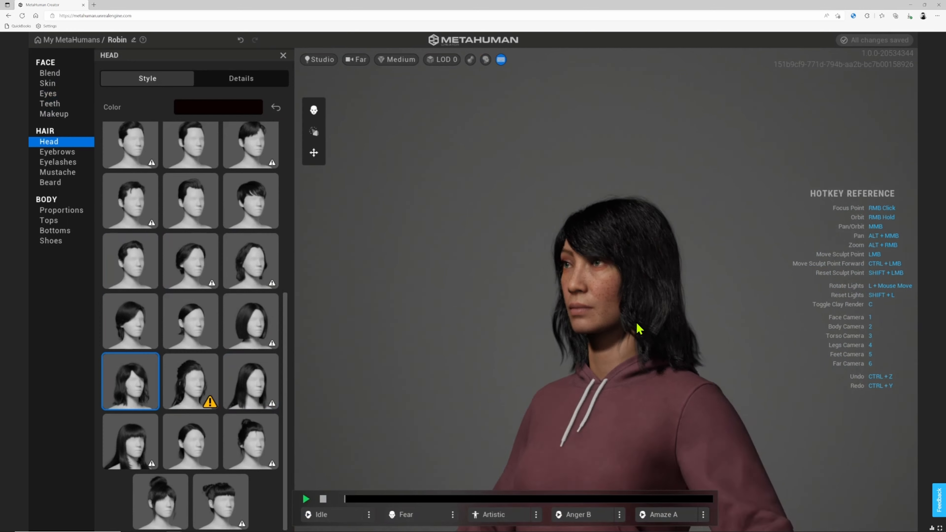
scroll(521, 331, down, 6)
middle_drag(593, 374, 547, 269)
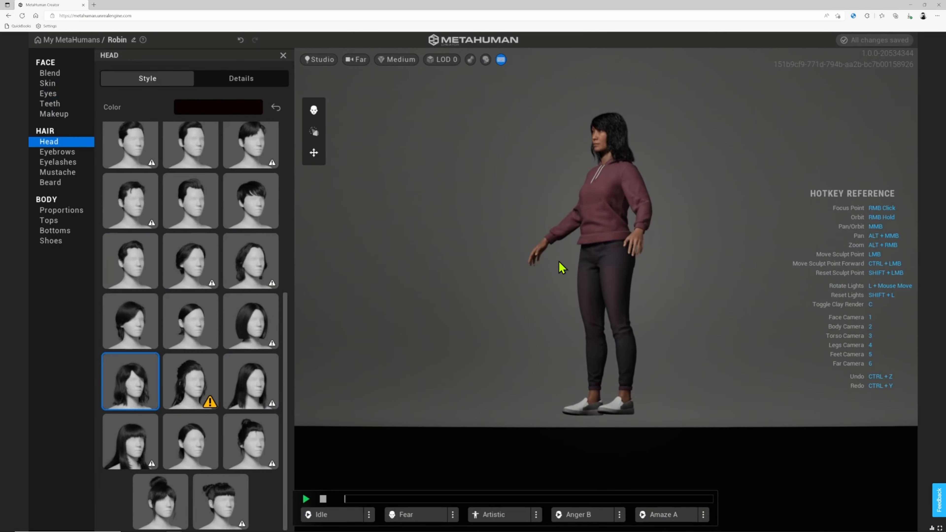
scroll(566, 264, up, 6)
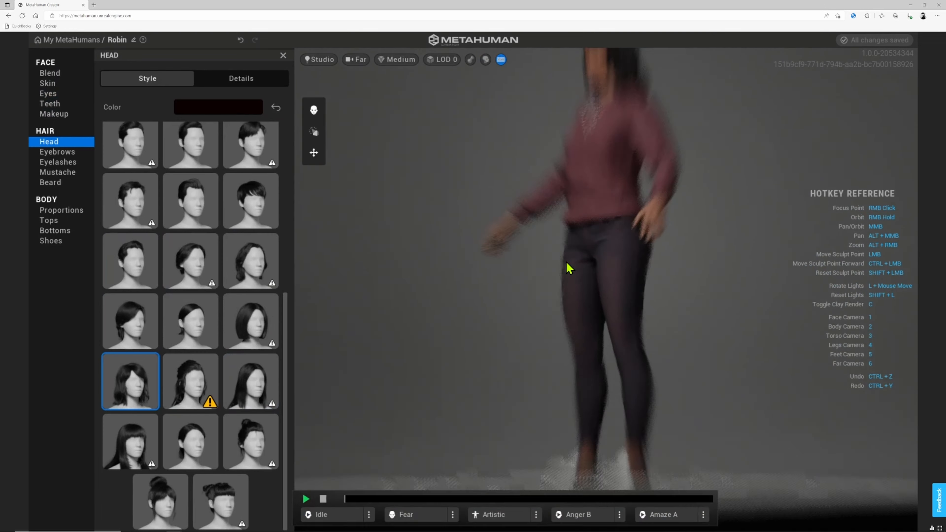
middle_drag(602, 186, 559, 365)
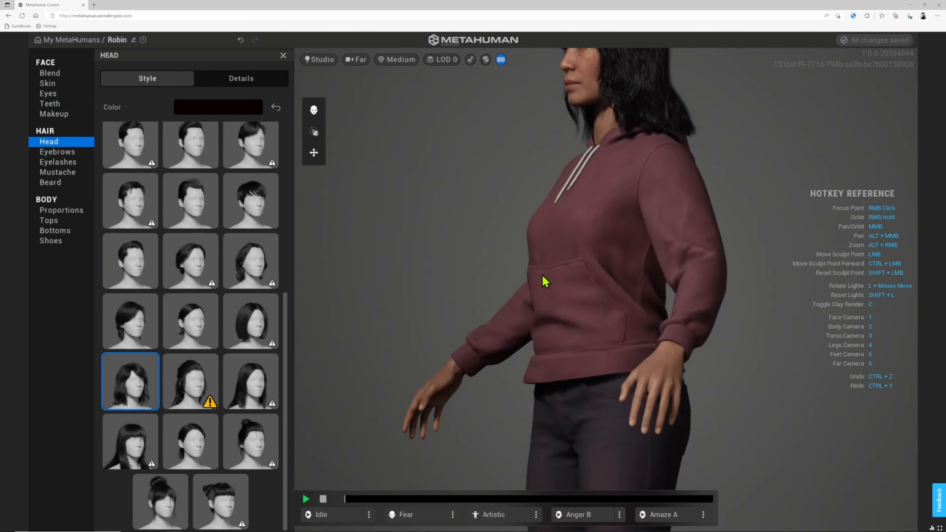
middle_drag(545, 281, 585, 304)
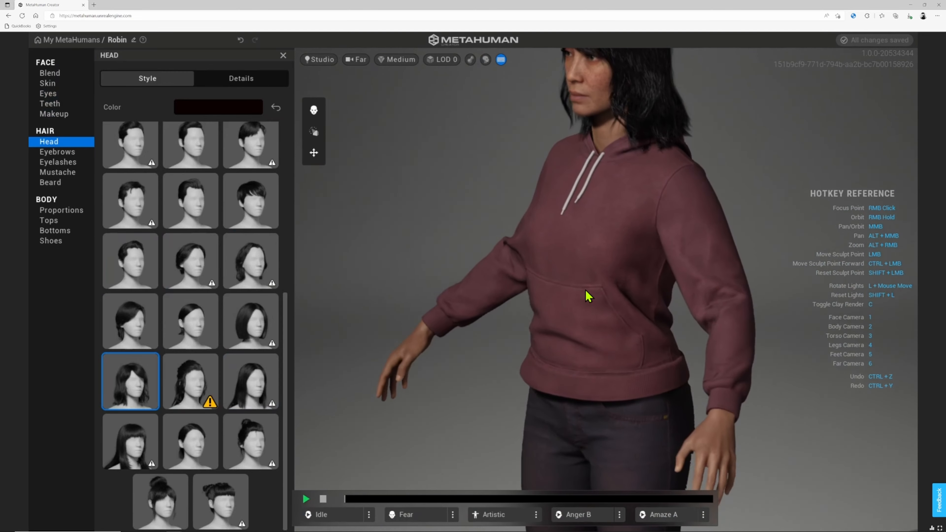
middle_drag(602, 248, 728, 270)
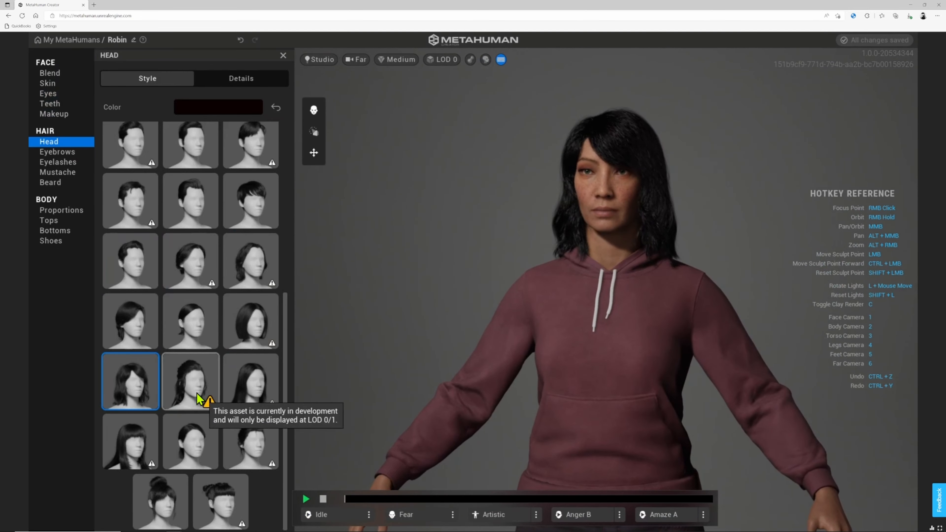
- Try Updo Buns, then choose the bun-with-bangs hairstyle and check it from the side
click(200, 453)
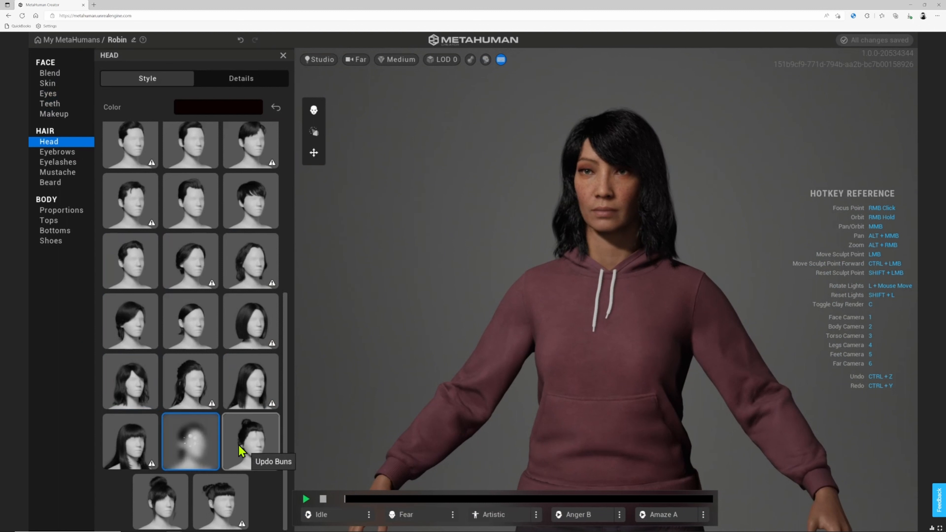
click(248, 443)
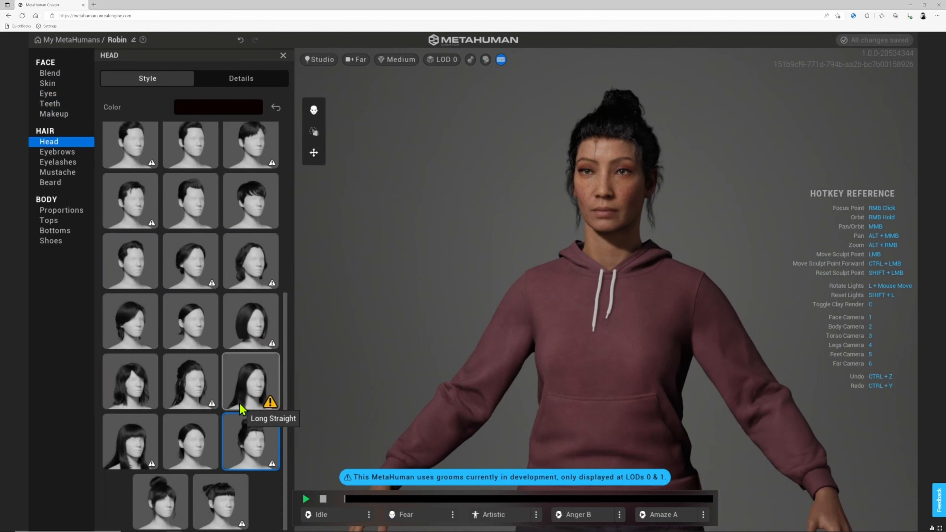
click(160, 493)
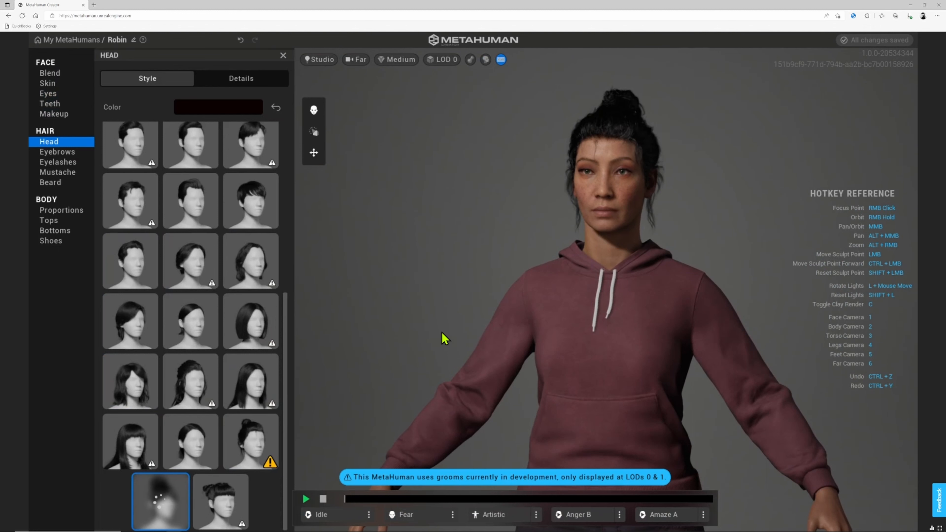
scroll(437, 276, down, 3)
scroll(438, 276, up, 5)
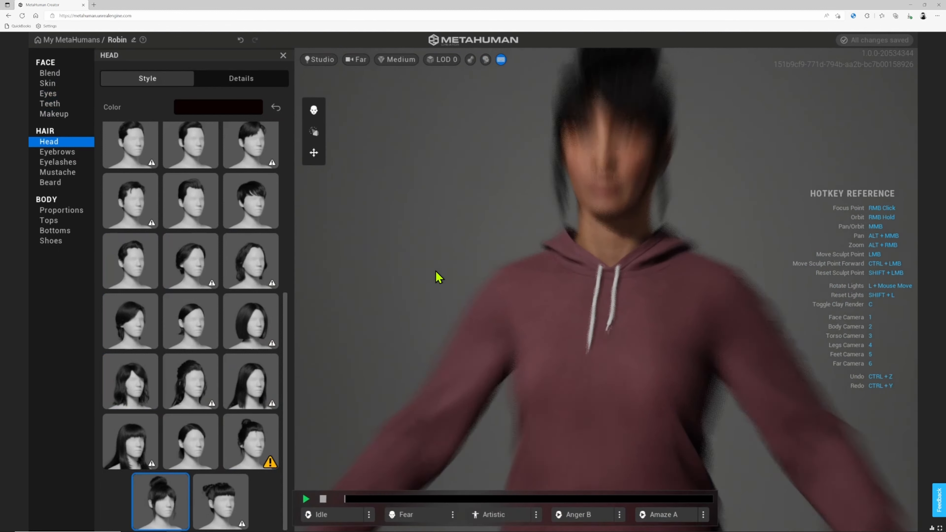
right_drag(438, 276, 471, 260)
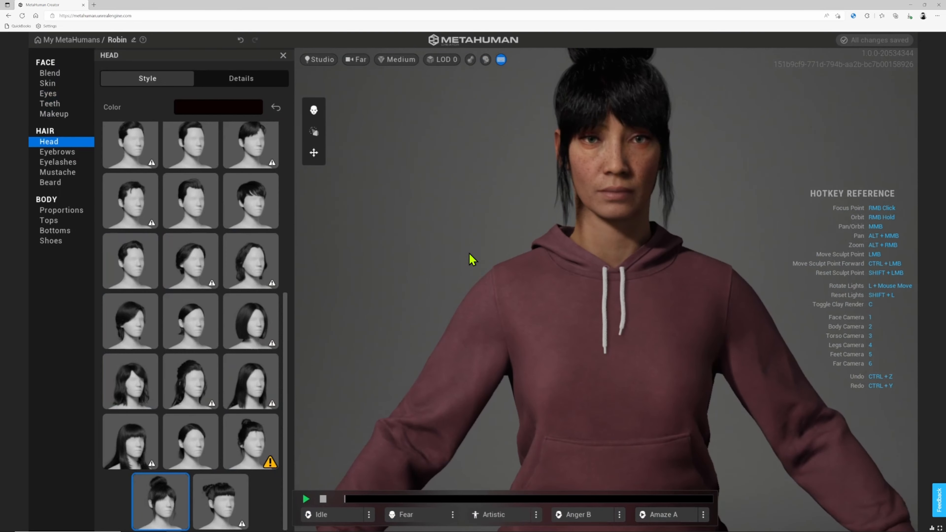
- Change the hair colour from black to auburn brown, melanin 0.69 and redness 0.43
click(217, 109)
click(296, 185)
mouse_move(294, 189)
mouse_down()
mouse_move(255, 205)
mouse_move(282, 196)
mouse_move(298, 203)
mouse_move(292, 195)
mouse_up()
click(145, 109)
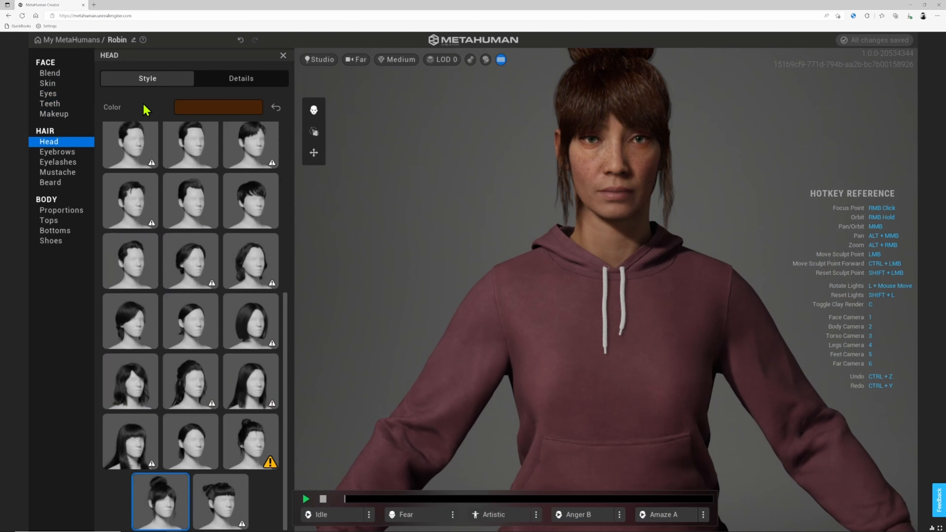
click(67, 153)
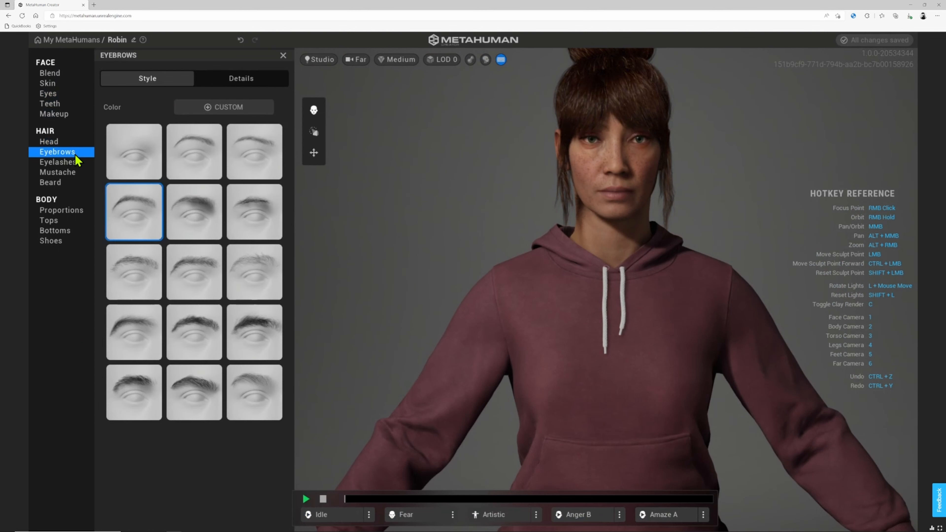
- Compare no brows, Medium Thin, Slight Arch and Dense eyebrows, settling on Medium Fine Eyebrows
click(141, 166)
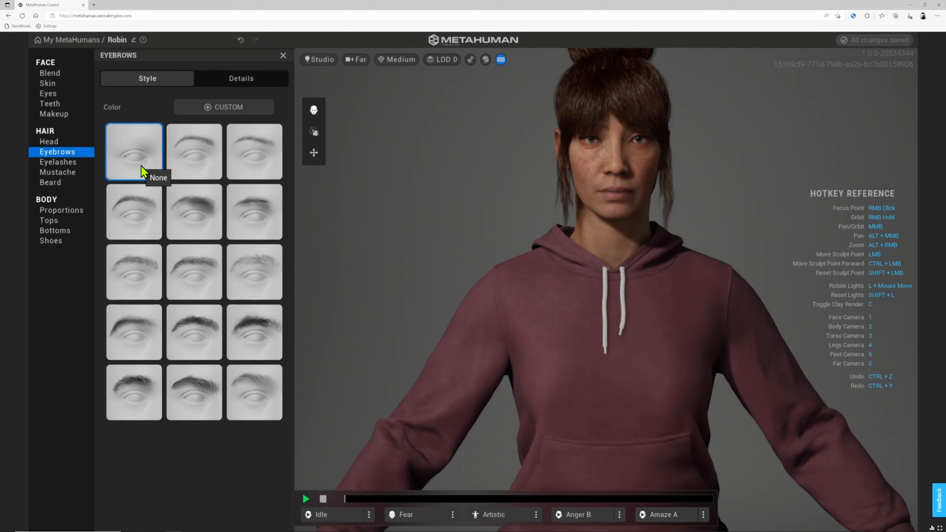
click(205, 166)
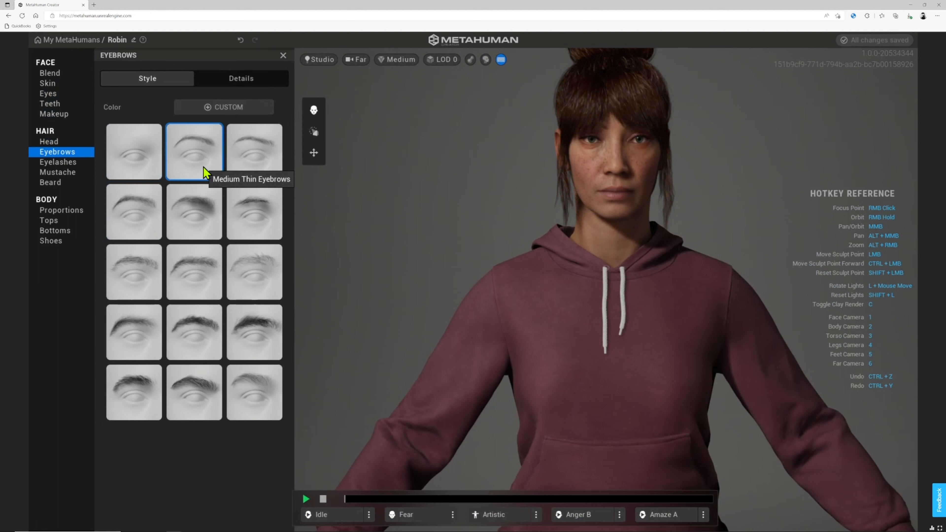
click(190, 232)
click(261, 340)
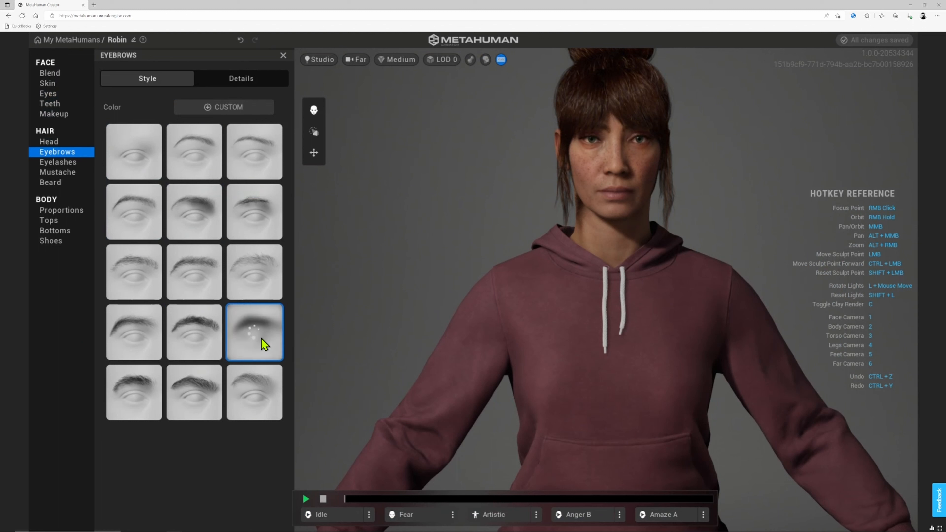
click(130, 341)
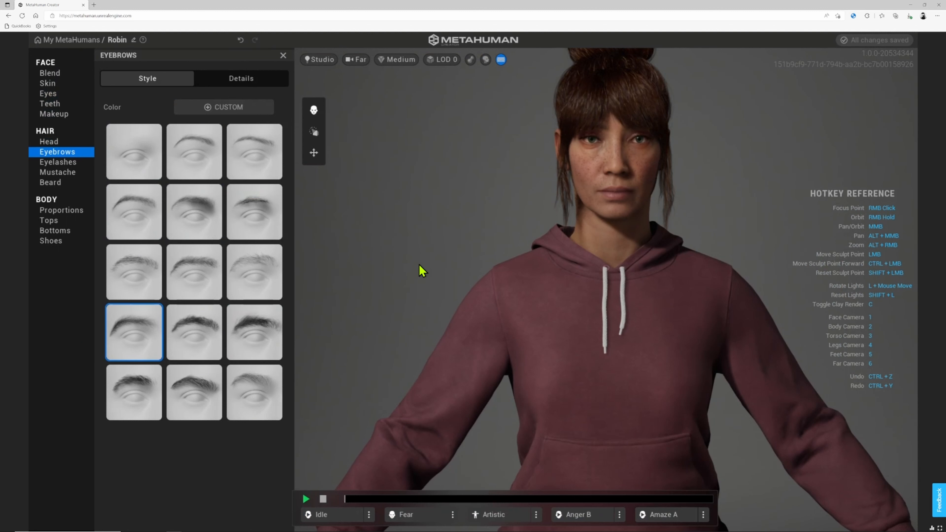
click(239, 388)
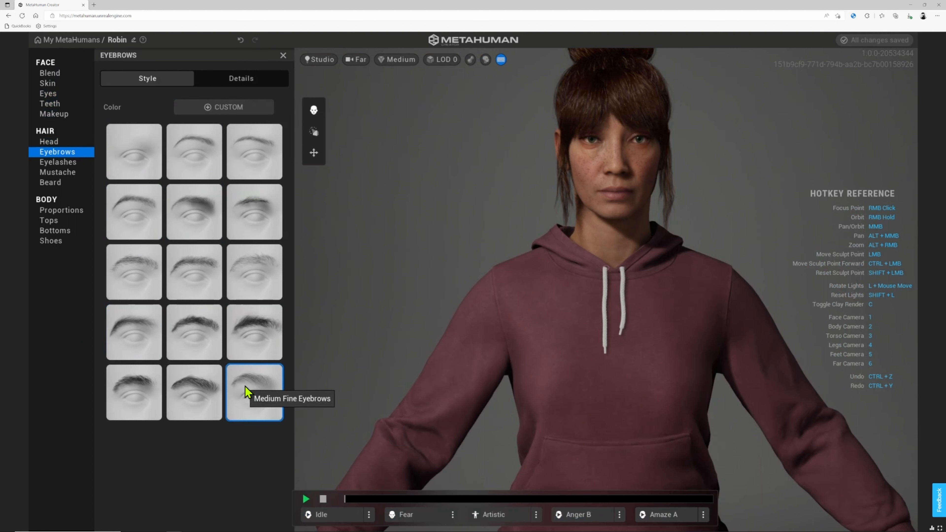
- Choose Long Curl eyelashes after comparing Long Thick Curl in a face close-up
click(59, 163)
click(251, 218)
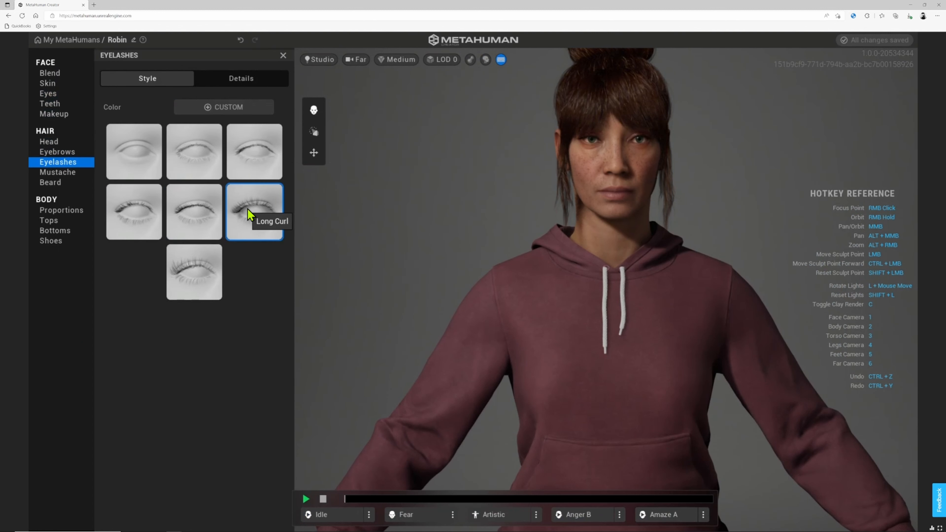
scroll(672, 201, up, 5)
middle_drag(643, 106, 533, 335)
scroll(530, 336, up, 4)
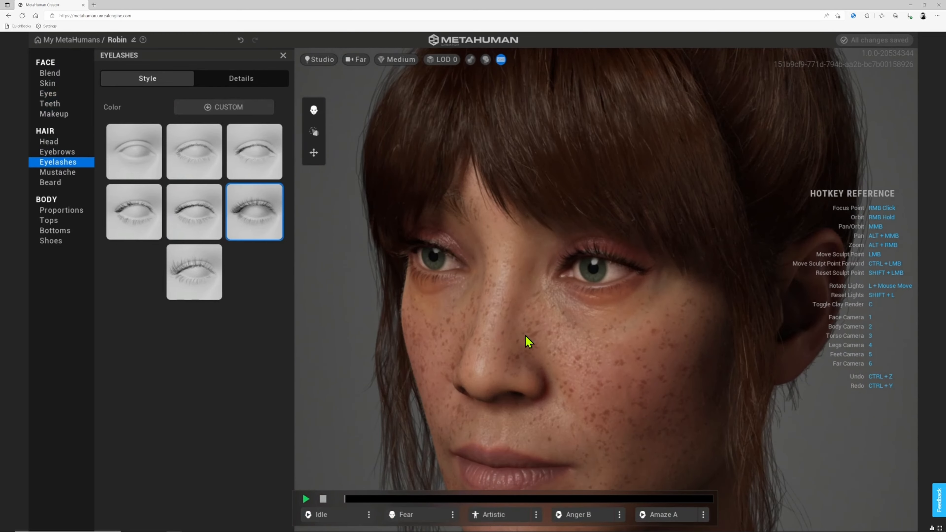
click(140, 221)
click(177, 282)
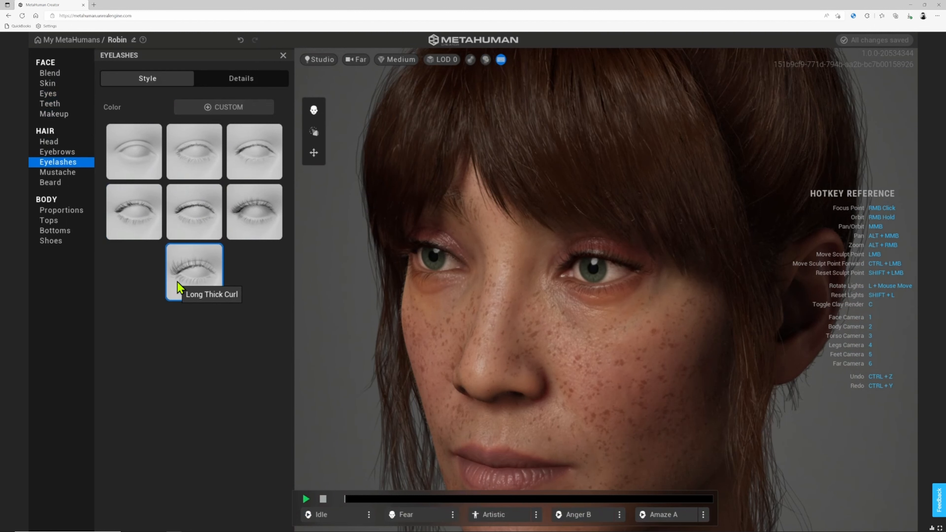
click(266, 213)
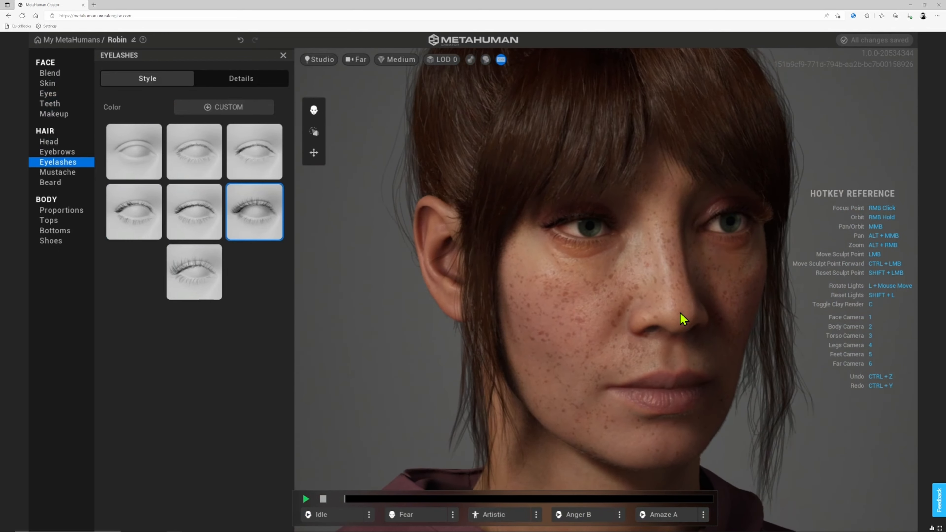
click(65, 173)
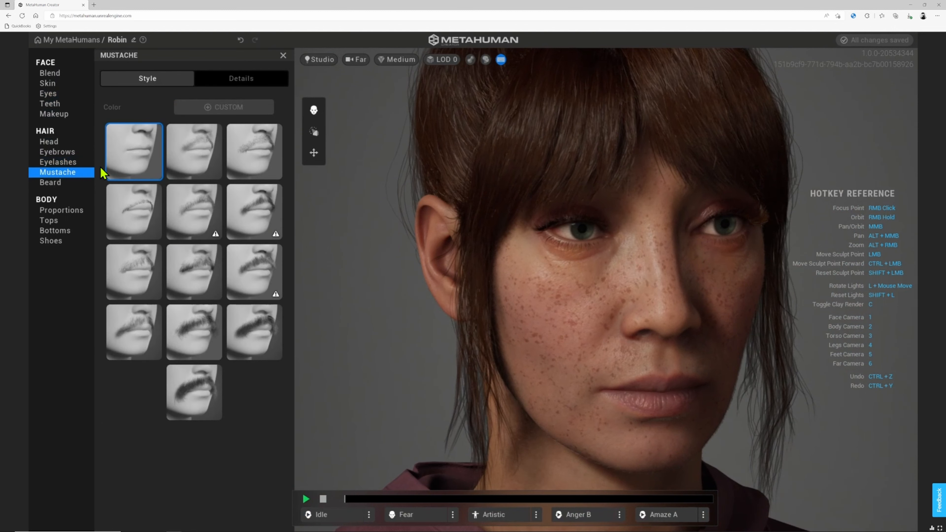
- Try the Short Curly Beard, revert to None, and switch the face to the Sculpt tool
click(56, 182)
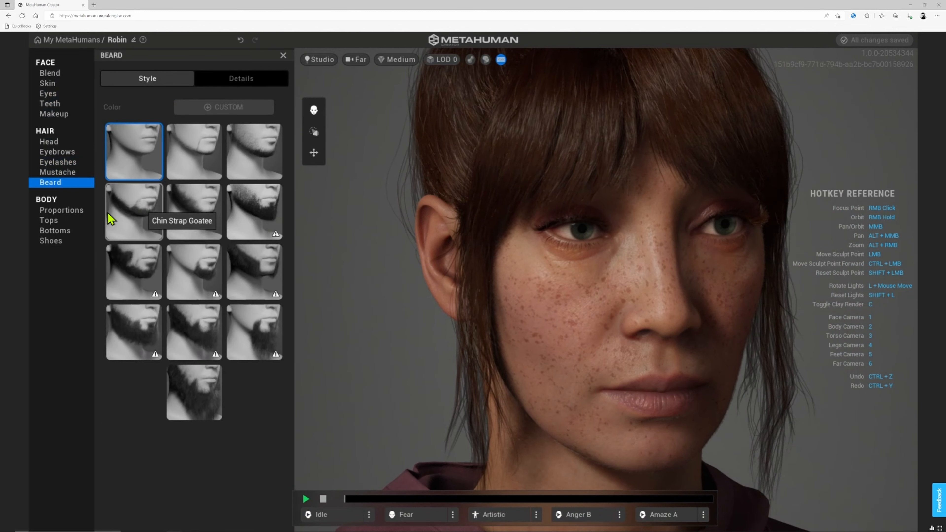
click(258, 219)
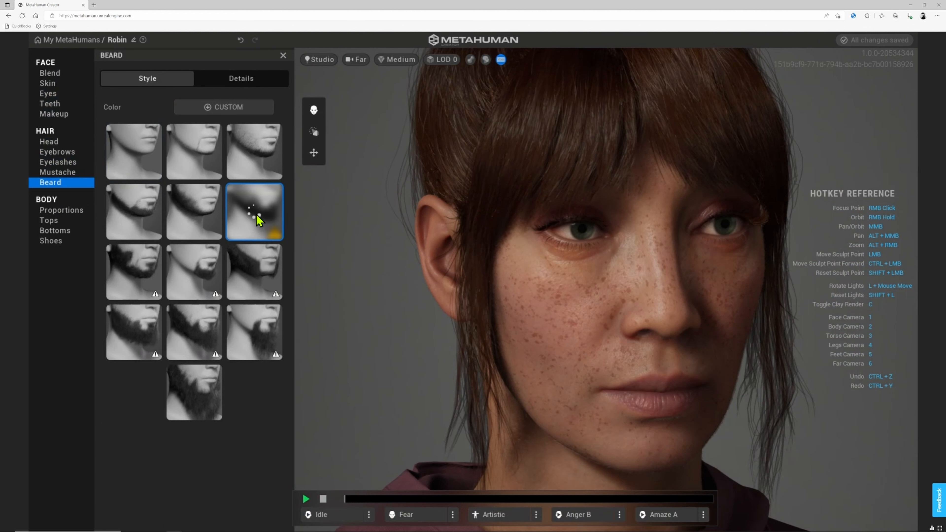
scroll(560, 320, down, 5)
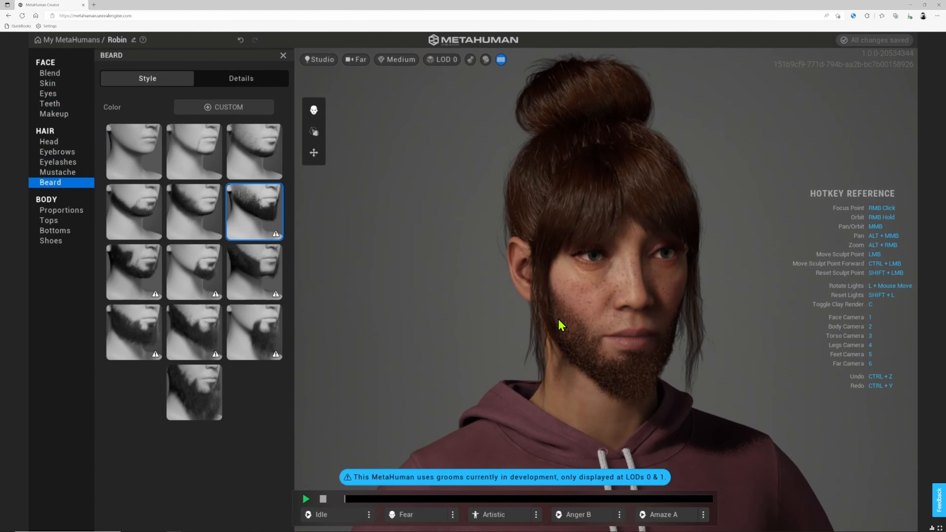
click(132, 160)
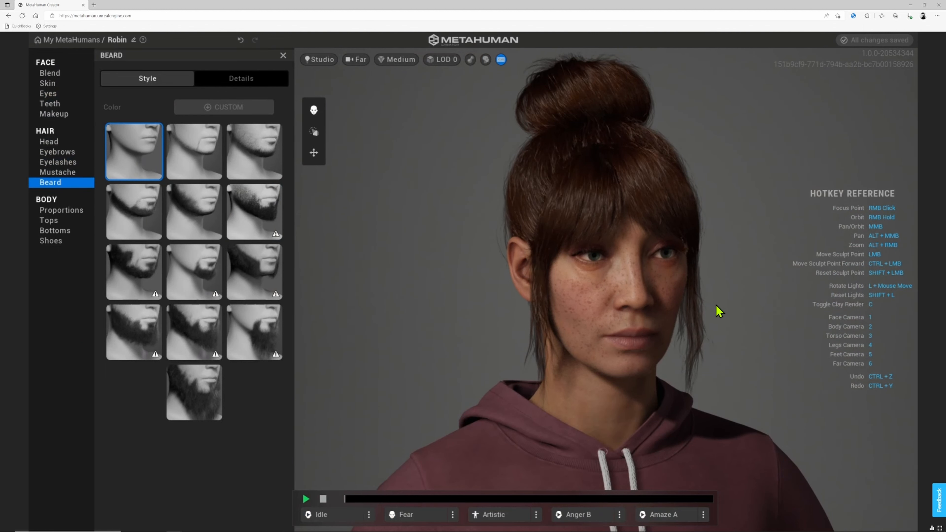
mouse_move(733, 321)
right_down()
mouse_move(600, 332)
mouse_move(492, 311)
mouse_move(386, 310)
mouse_move(744, 325)
mouse_move(720, 299)
right_up()
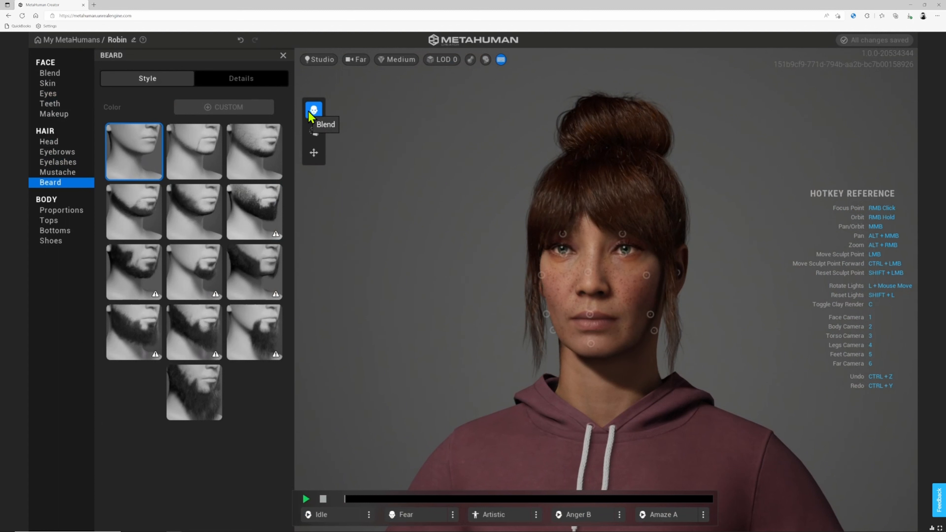
click(314, 132)
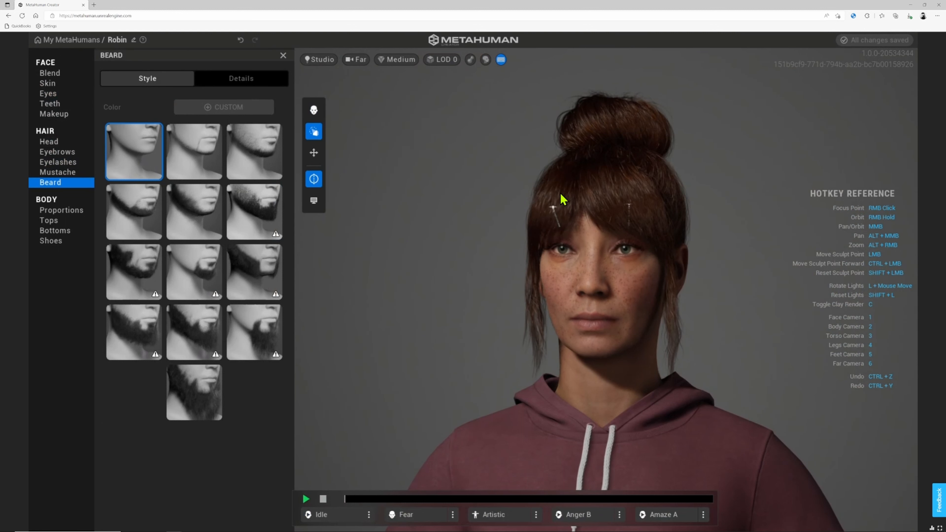
- Open the body proportions and compare the Short, Tall and Average height presets
scroll(660, 333, down, 2)
right_drag(551, 320, 766, 315)
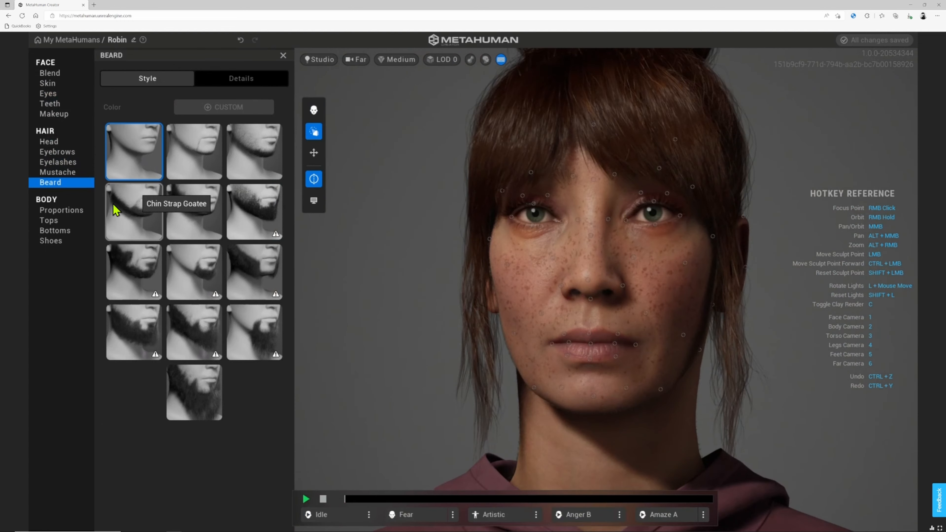
click(59, 214)
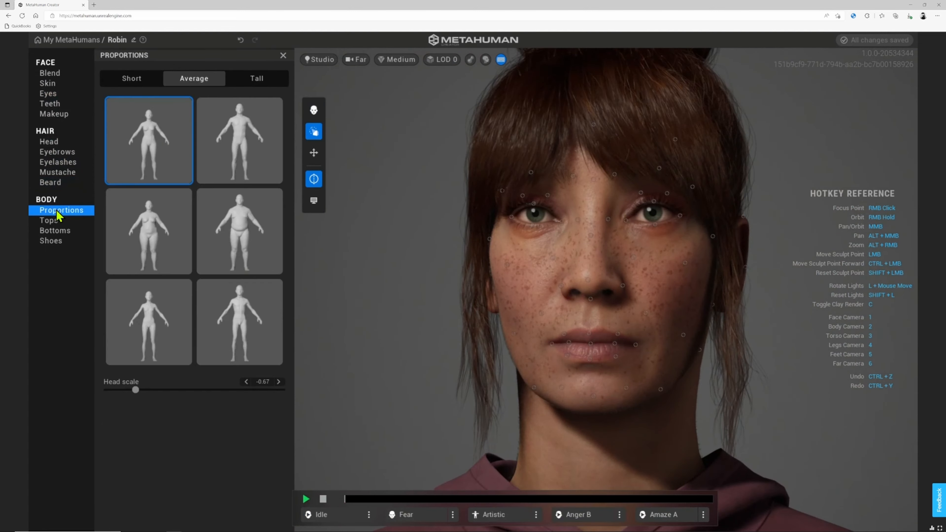
click(162, 140)
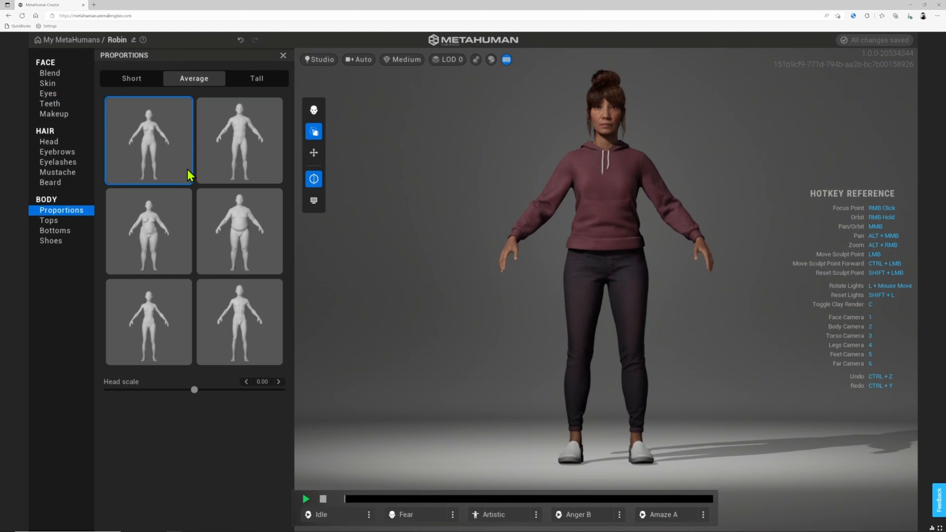
click(138, 85)
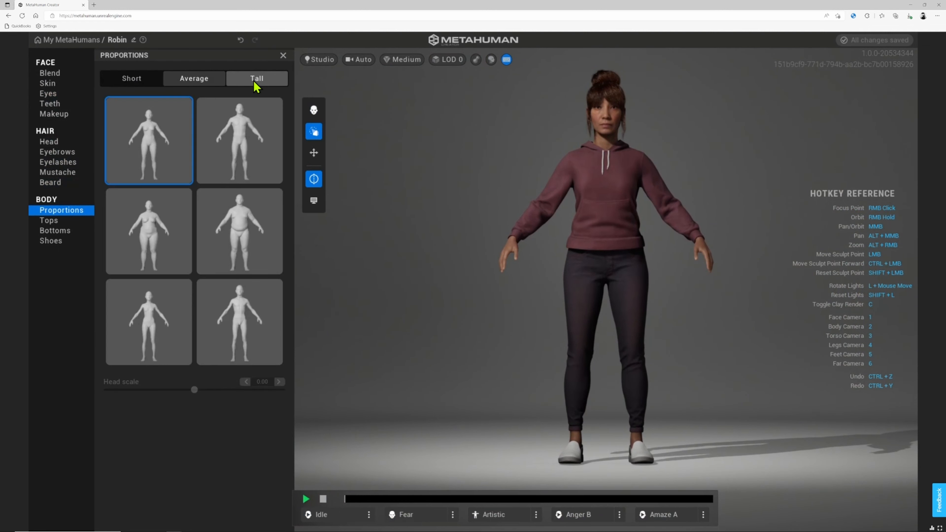
click(254, 84)
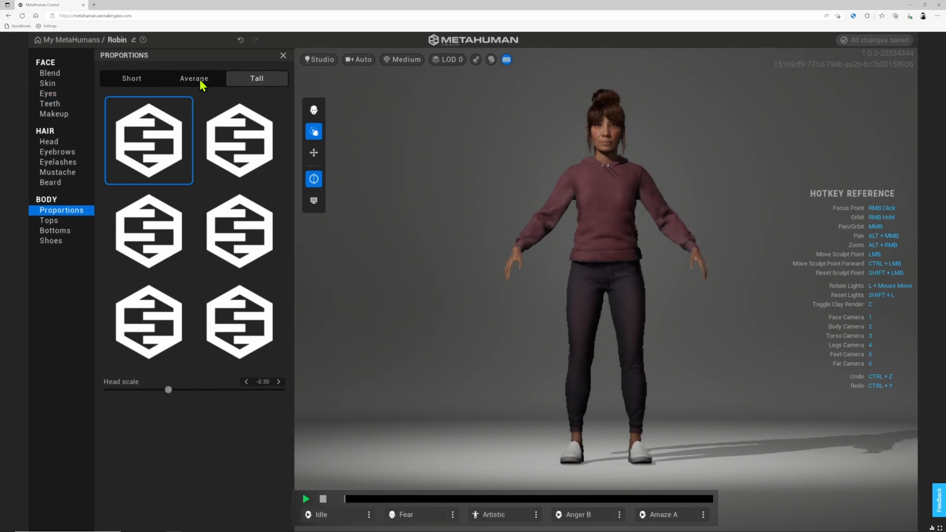
click(209, 84)
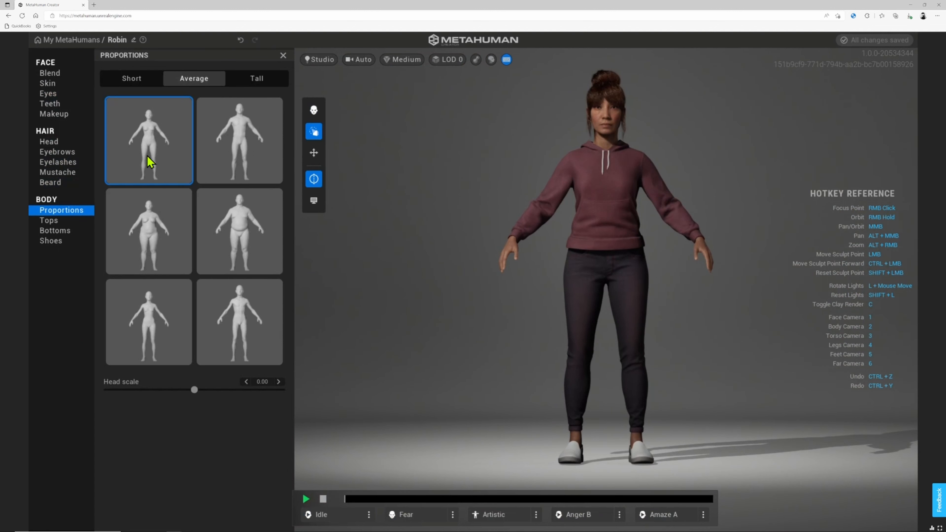
- Pick the first Average body type, set head scale to -0.37, and inspect all around
click(149, 320)
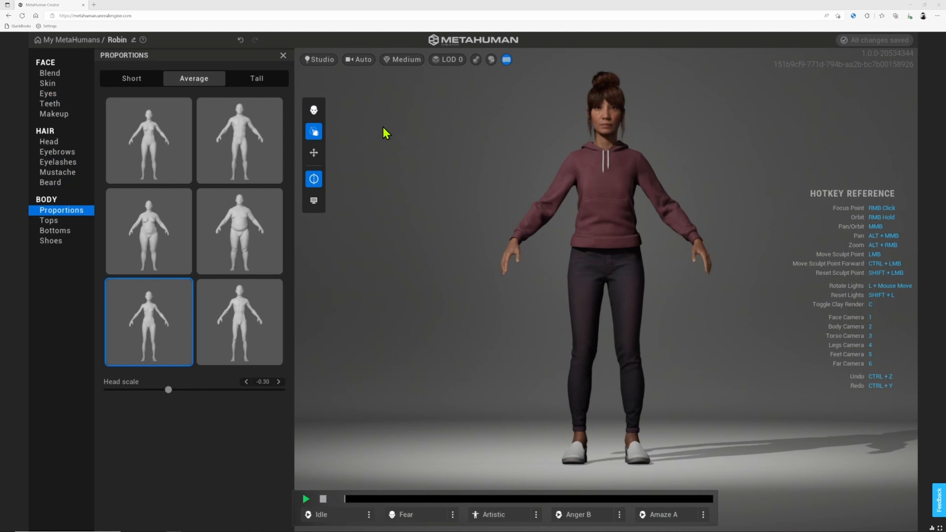
click(148, 252)
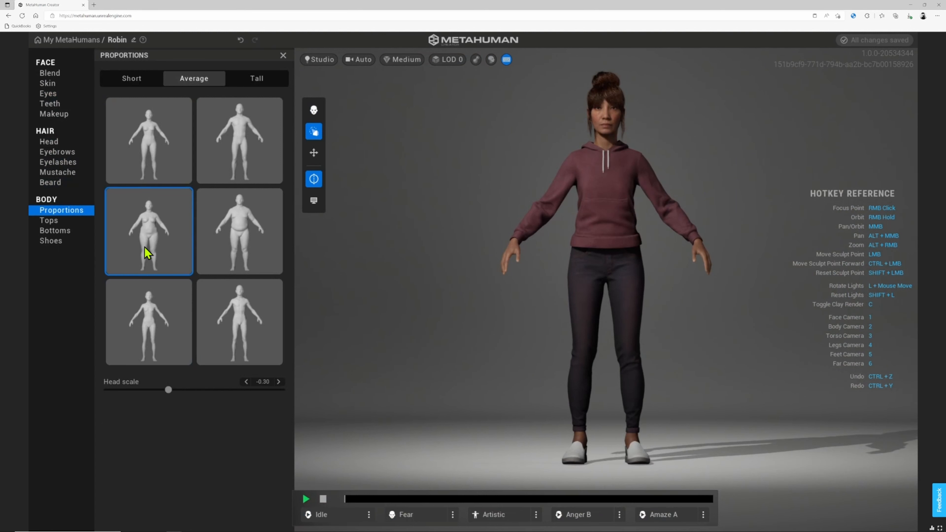
click(171, 157)
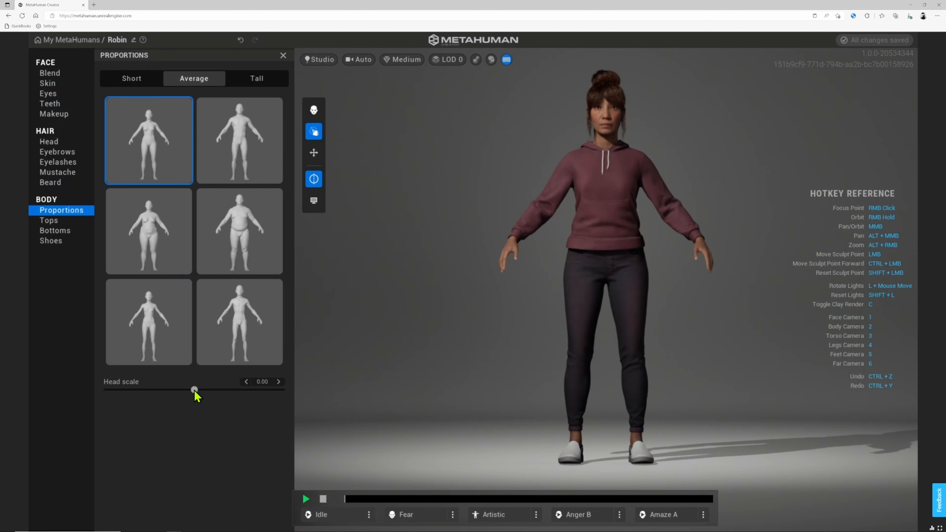
drag(194, 390, 153, 391)
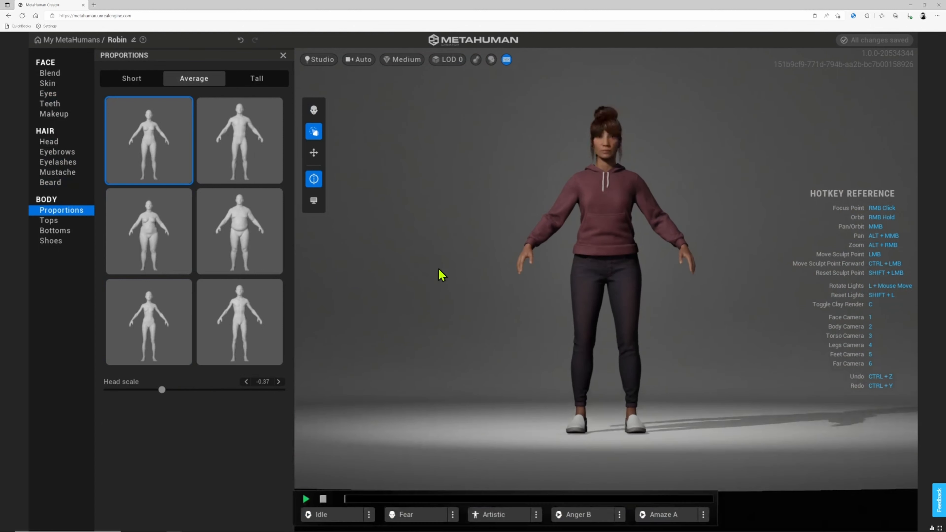
right_drag(441, 272, 707, 289)
right_drag(475, 288, 566, 282)
right_drag(720, 294, 619, 291)
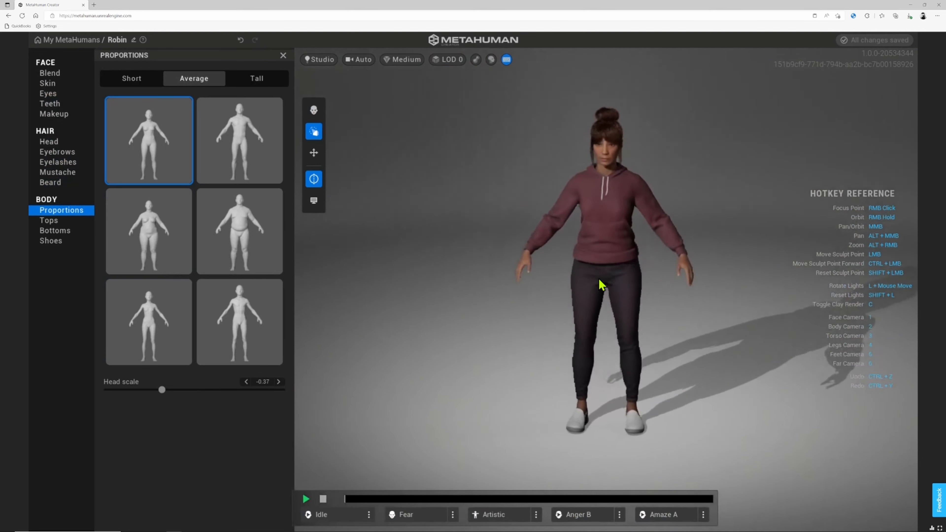
- Remove the character's top so her torso shows the grey underwear
click(49, 221)
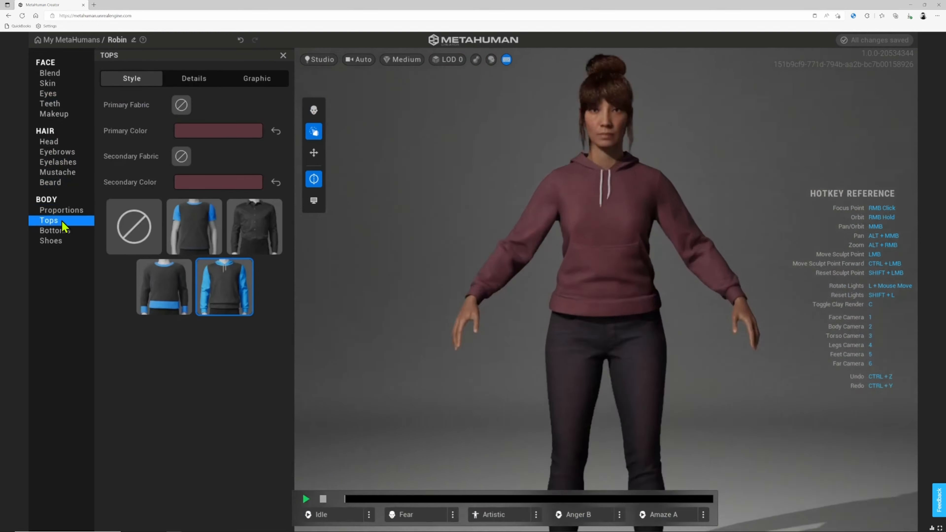
click(197, 235)
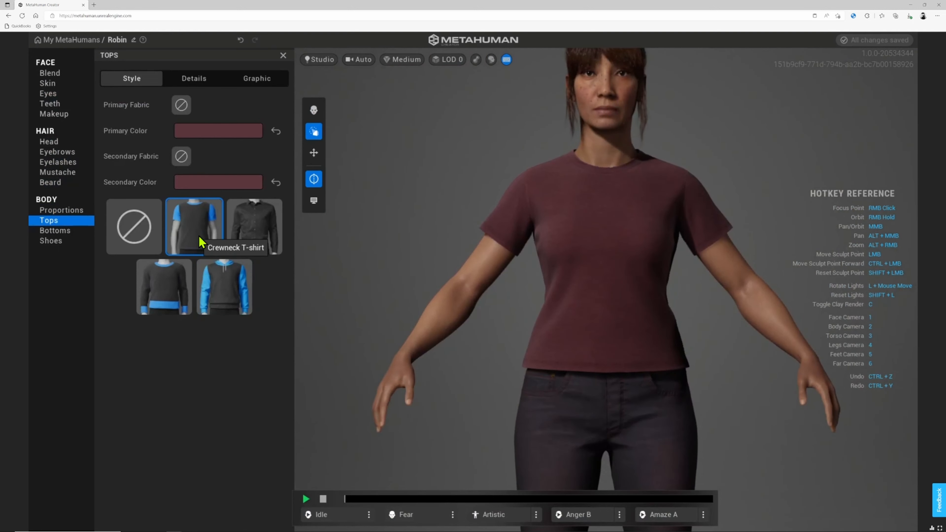
click(147, 225)
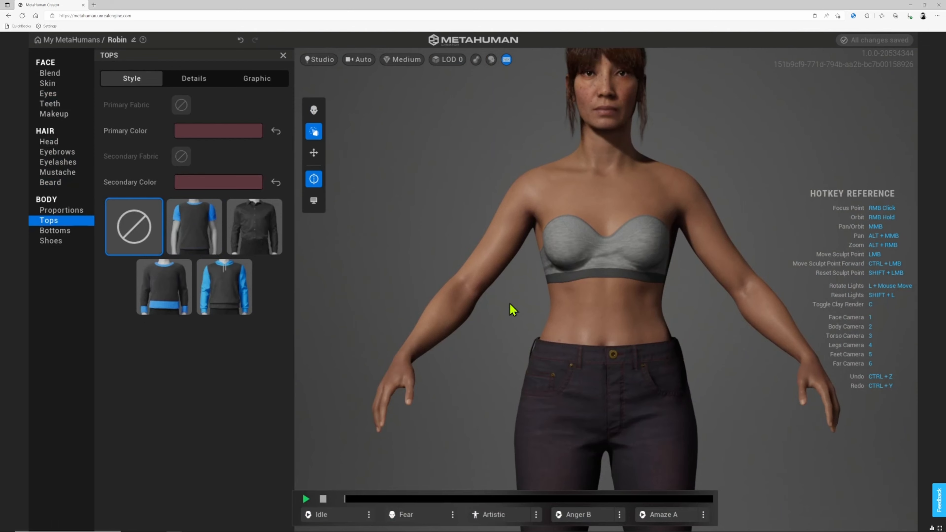
key(2)
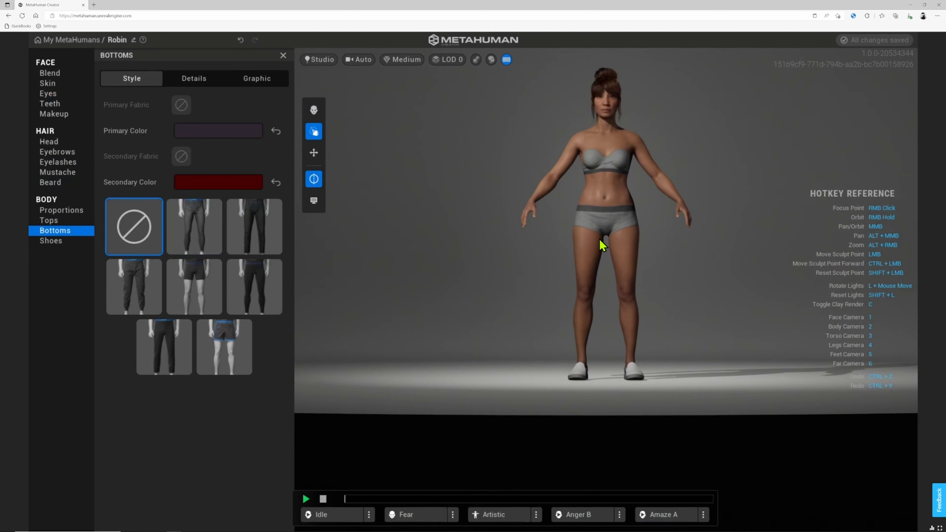
click(50, 212)
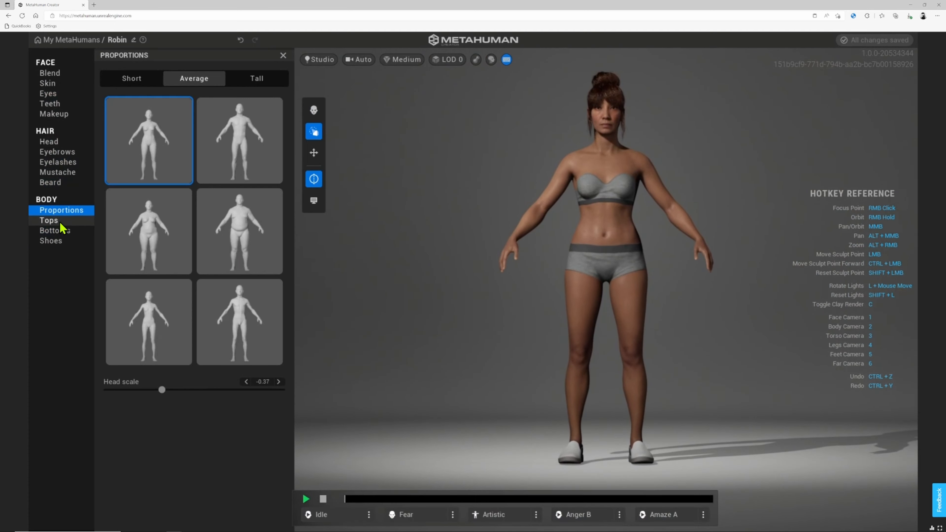
click(60, 221)
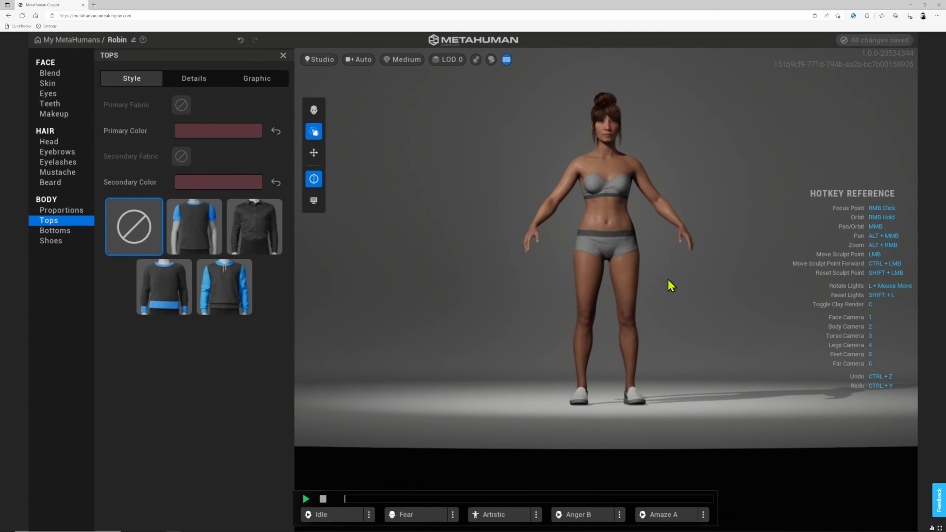
- Swap the slip-on shoes for lace-up boots and check them from the side
click(52, 241)
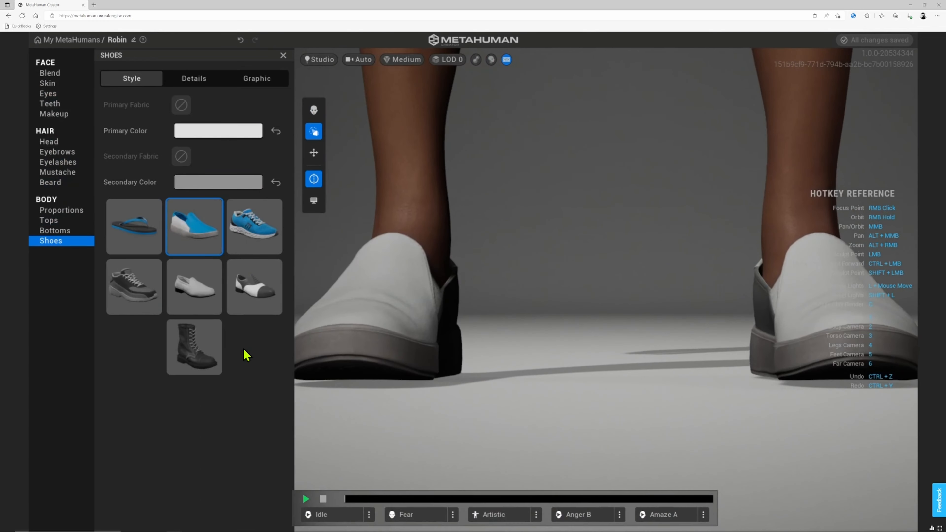
click(196, 350)
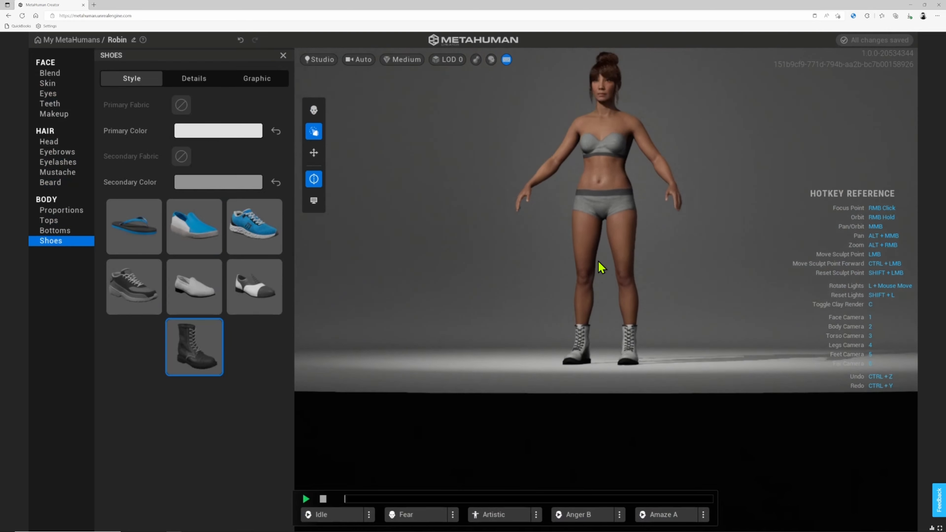
right_drag(592, 296, 715, 318)
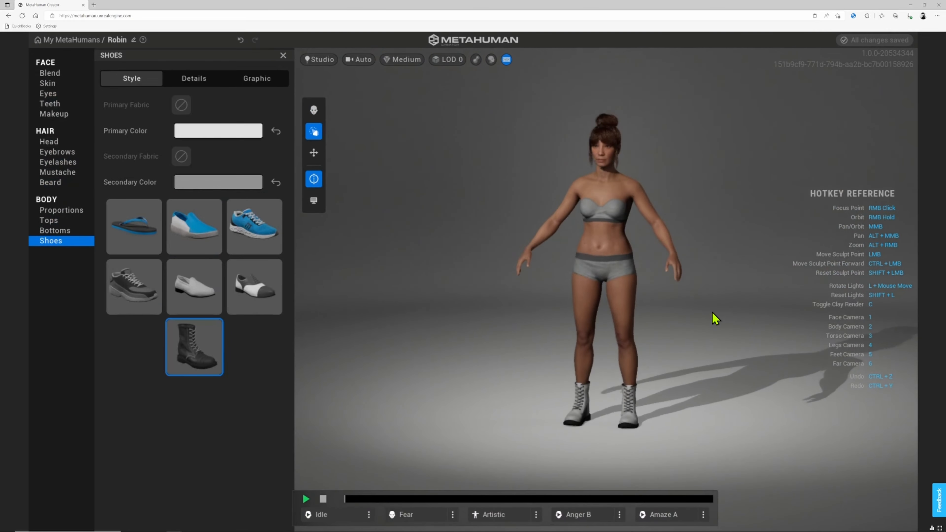
- Compare shorts, yoga shorts and jeans, then settle on full-length black yoga pants
click(65, 231)
click(213, 344)
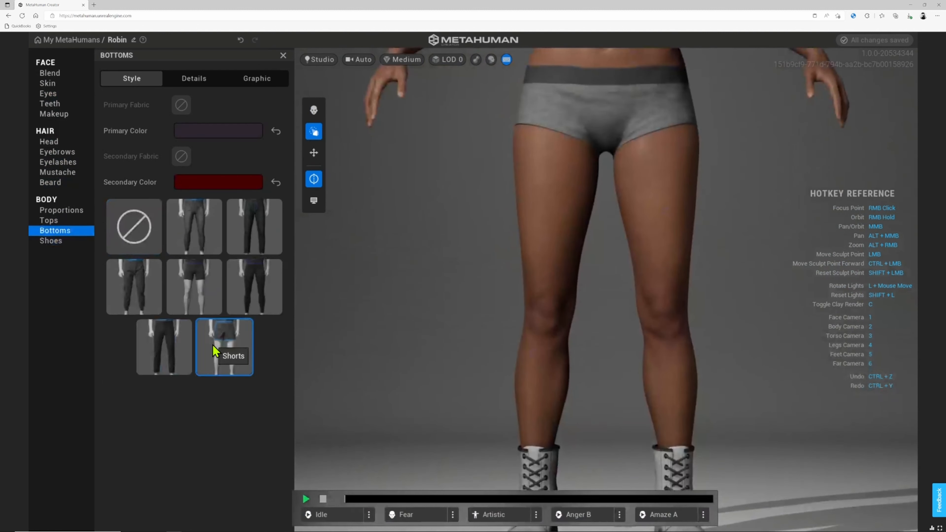
scroll(464, 293, down, 5)
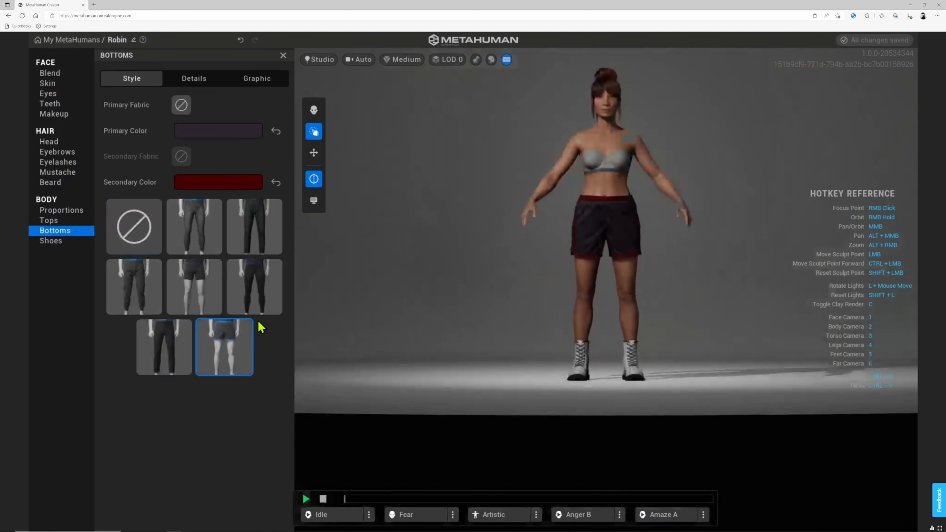
click(197, 288)
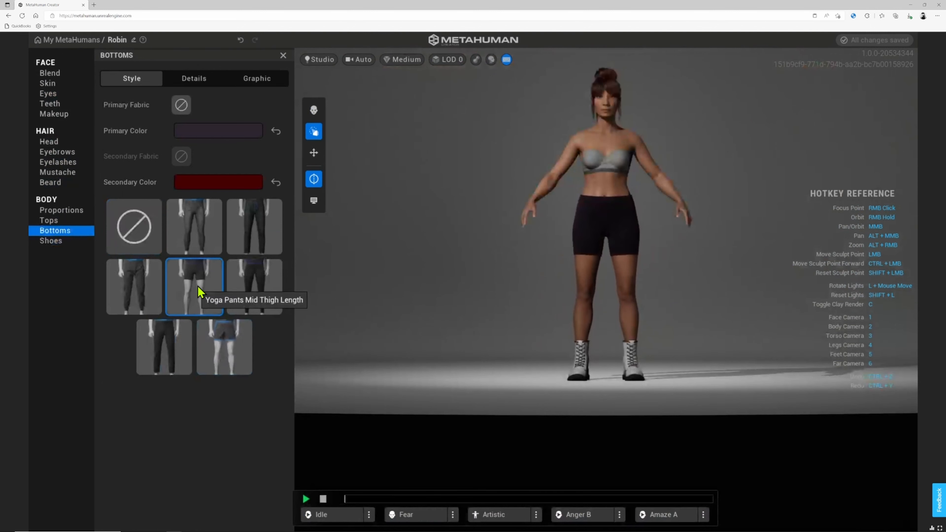
click(186, 244)
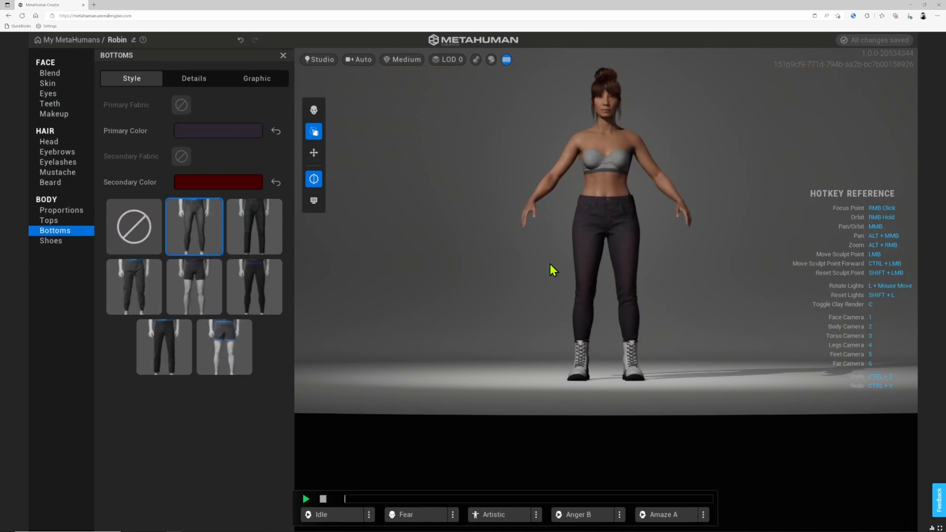
scroll(554, 271, up, 5)
scroll(484, 259, down, 5)
right_drag(626, 250, 529, 259)
click(260, 290)
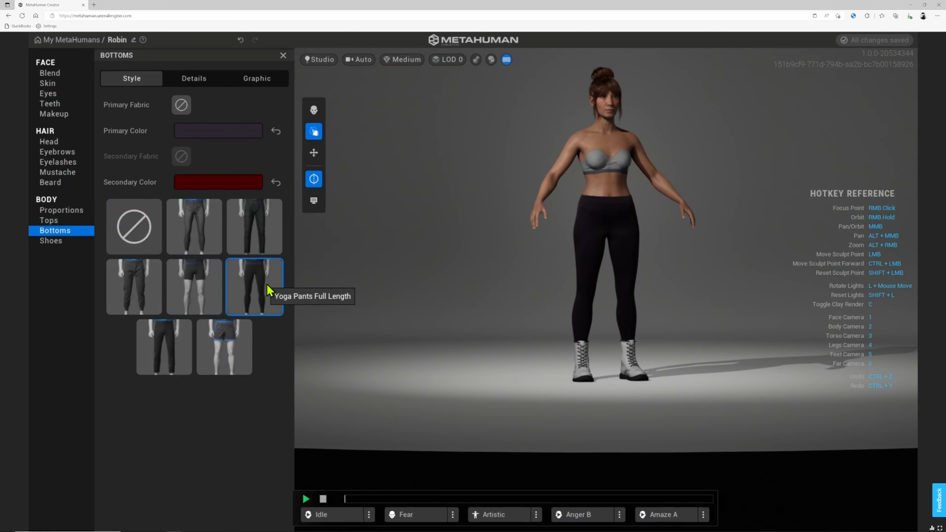
- Set her top to the maroon crewneck T-shirt after briefly trying the hoodie
click(40, 222)
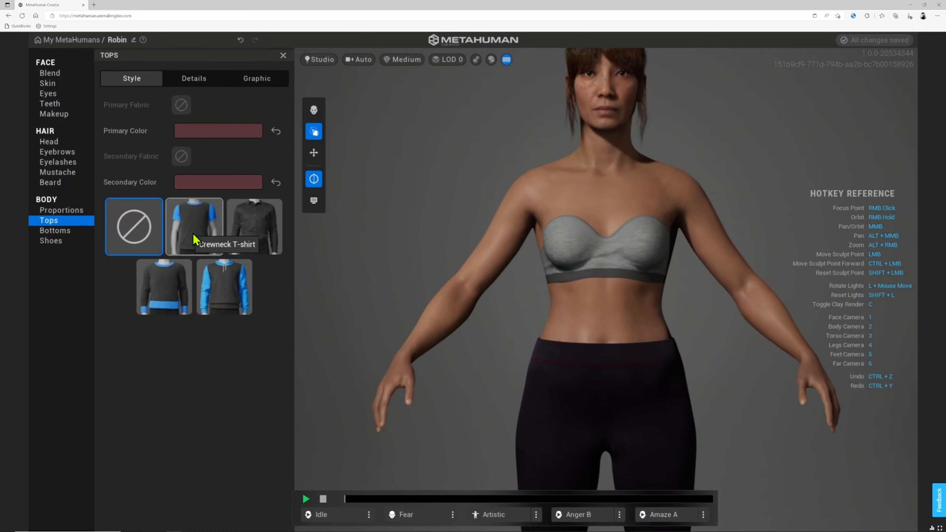
click(203, 246)
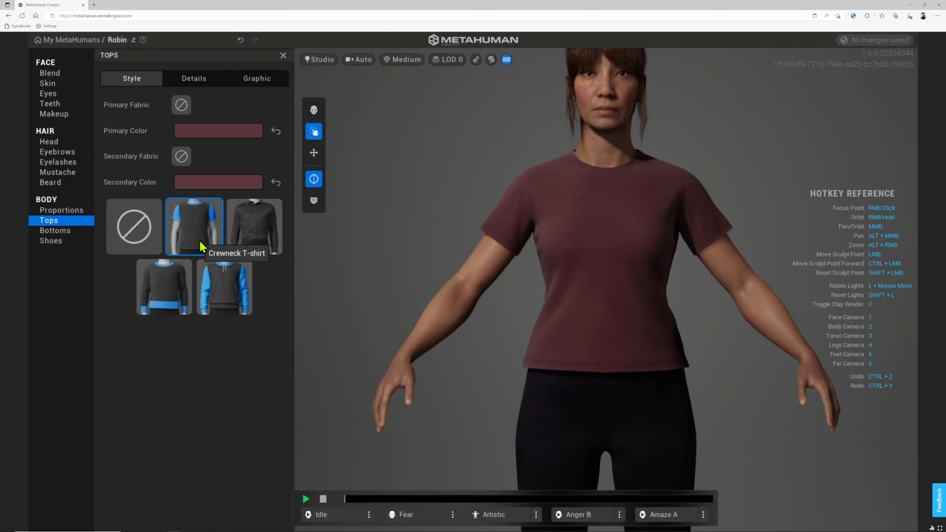
click(254, 285)
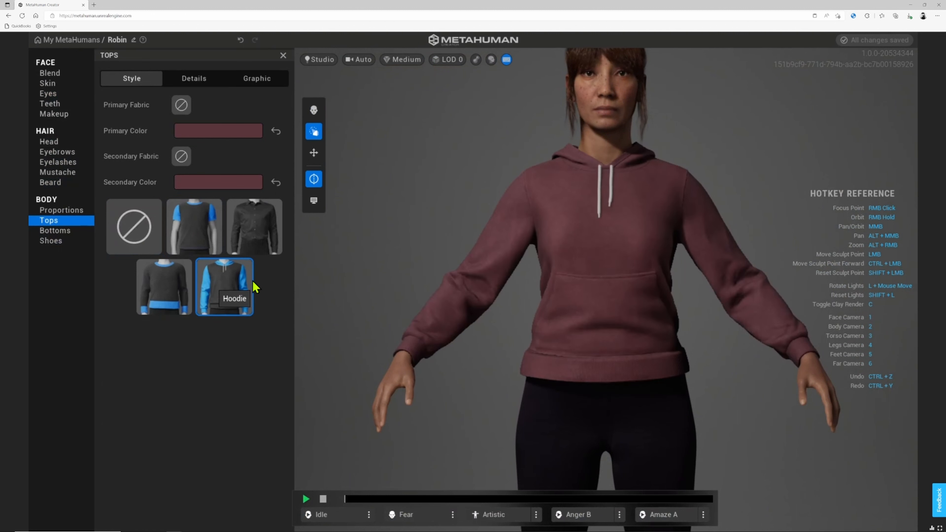
click(188, 239)
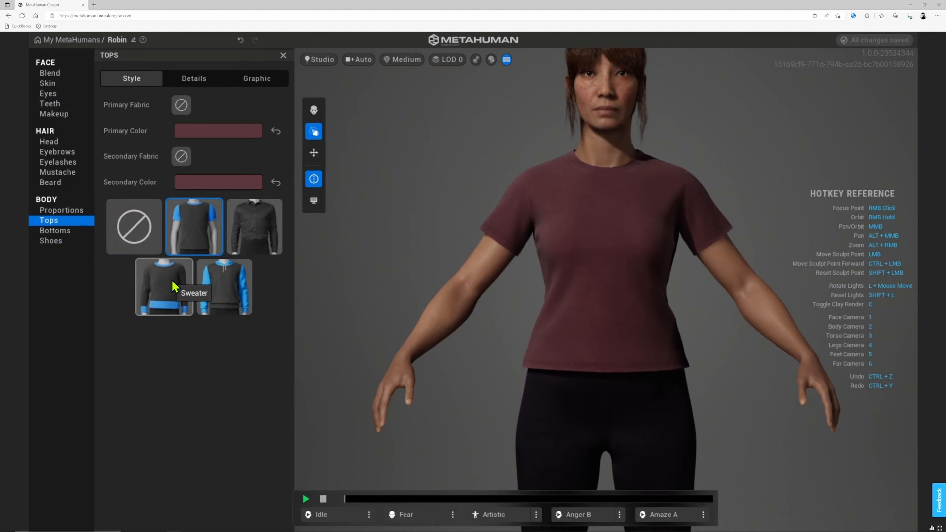
scroll(603, 293, down, 5)
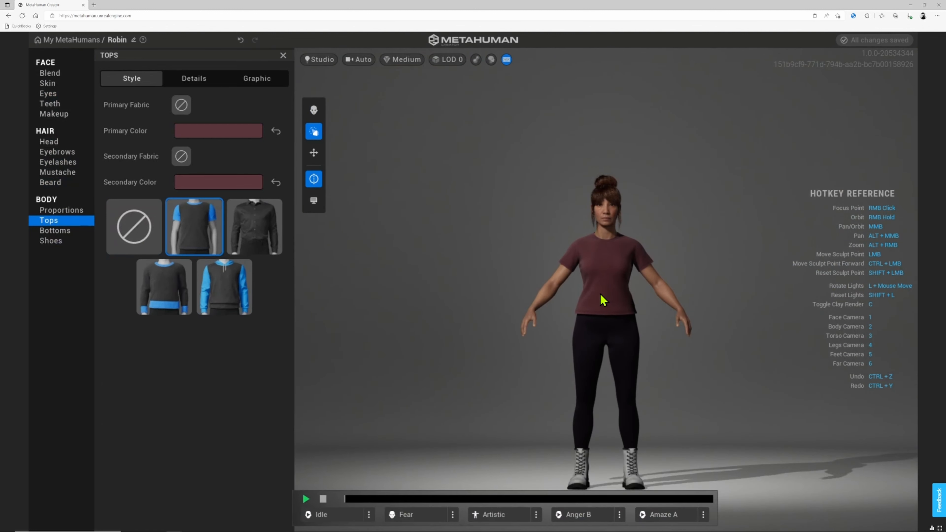
- Put grey knit running shoes on her and view them from the side
click(55, 246)
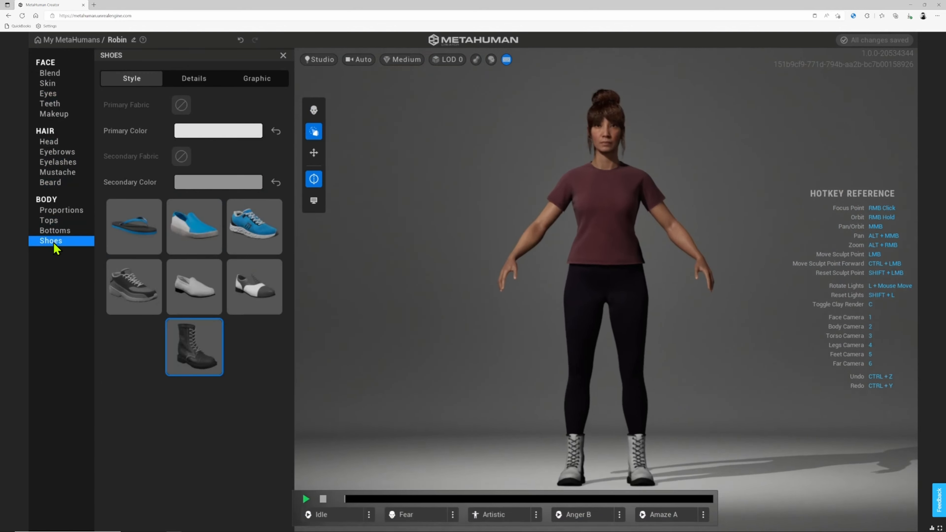
click(260, 244)
scroll(546, 309, down, 5)
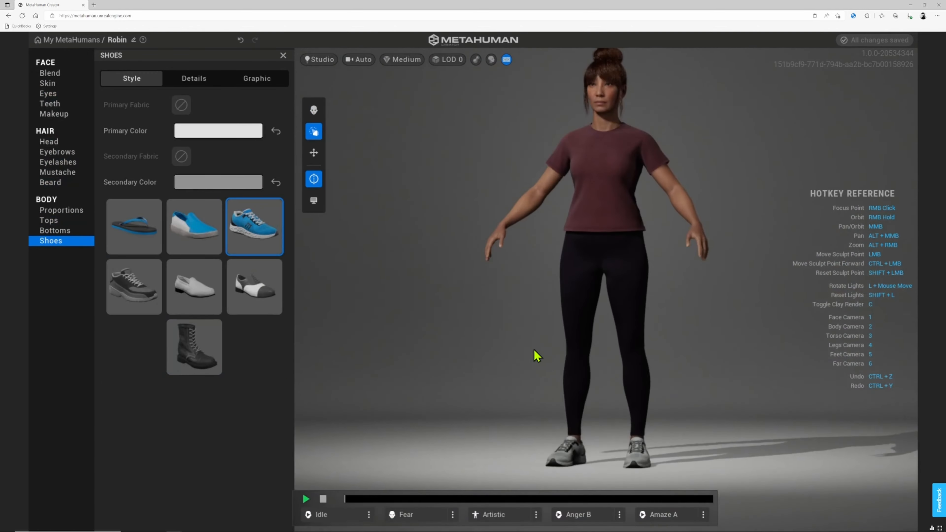
right_drag(707, 317, 481, 279)
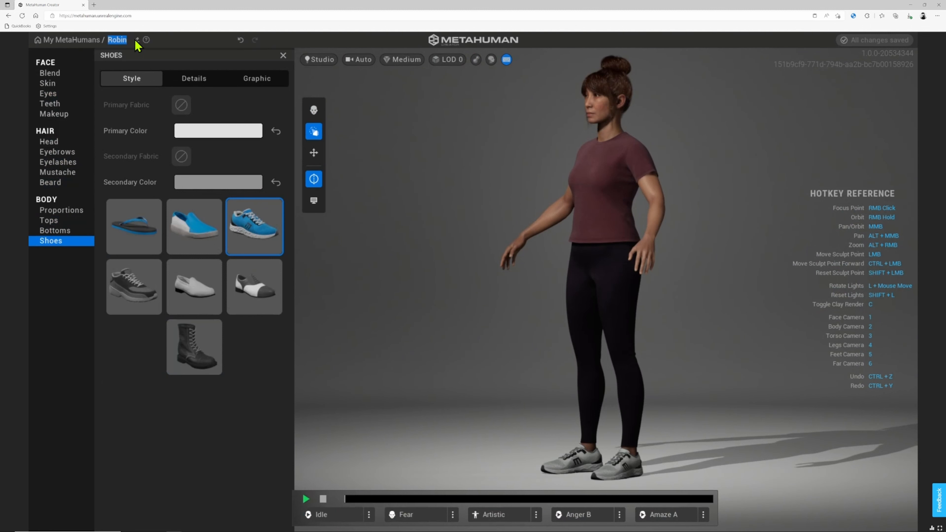
- Rename the character to 'Elise'
text(Elise)
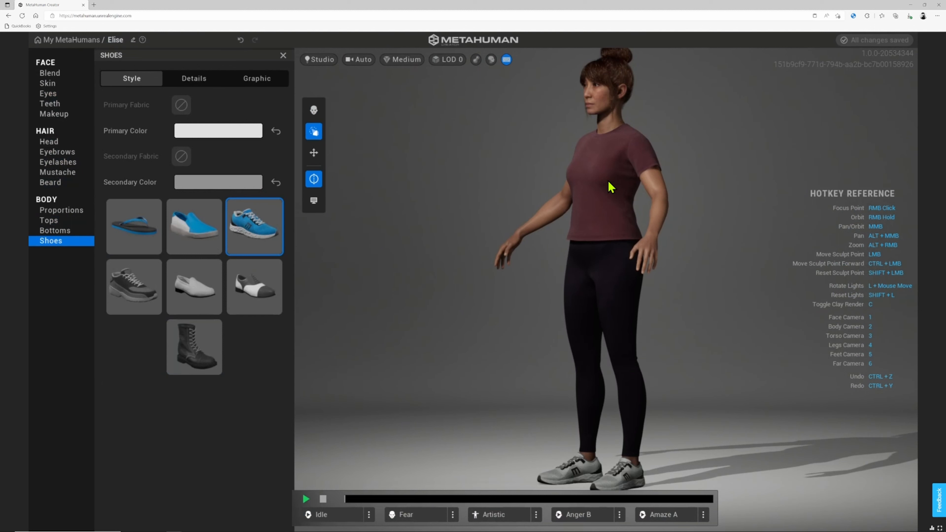
middle_drag(609, 182, 595, 208)
scroll(626, 214, up, 5)
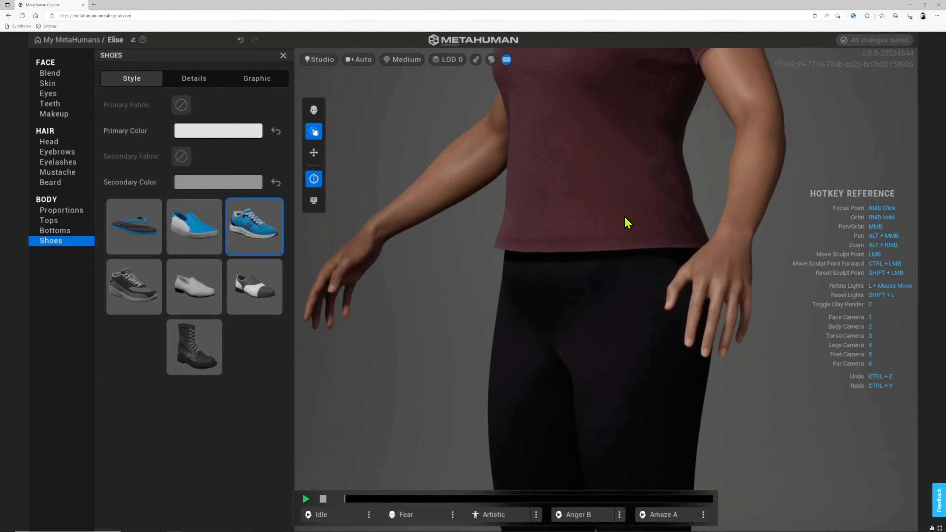
scroll(622, 218, down, 5)
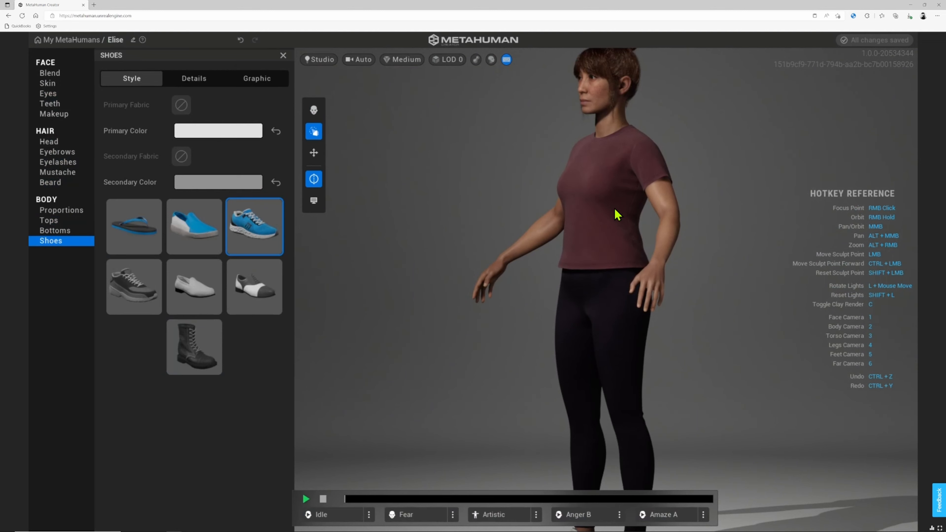
- Inspect Elise through camera views 1, 3, 4, 5 and 6, face to shoes, then from the side
key(1)
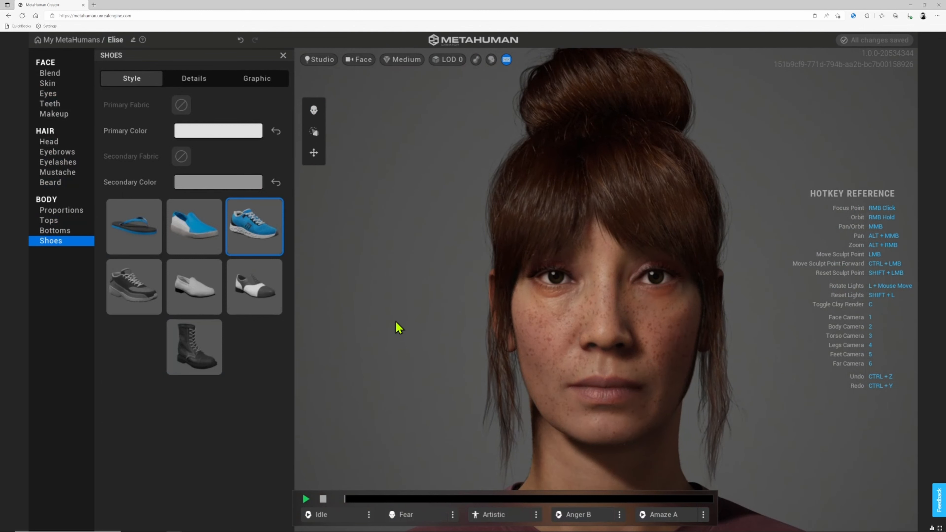
key(3)
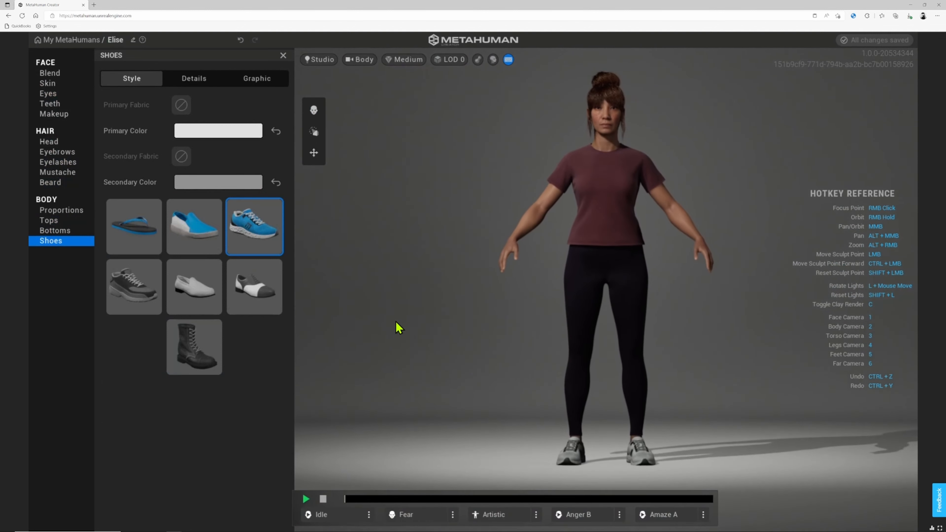
key(4)
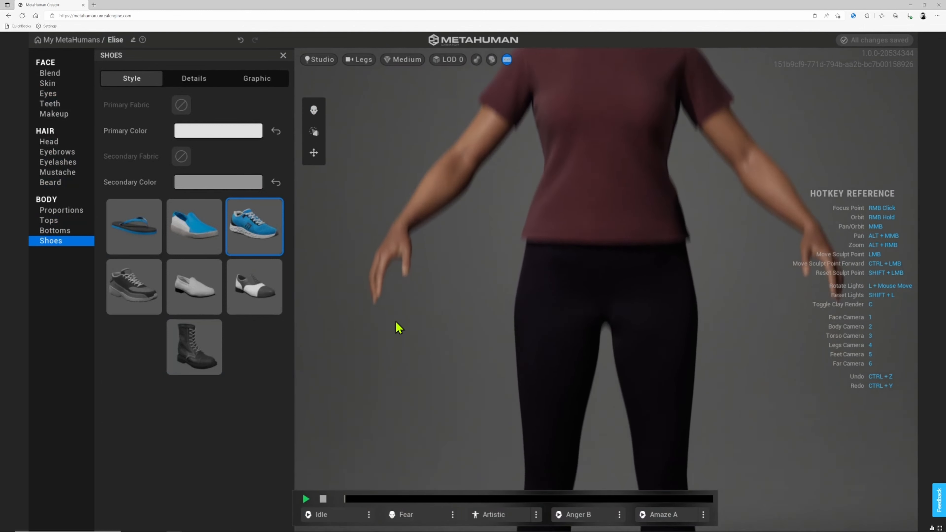
key(5)
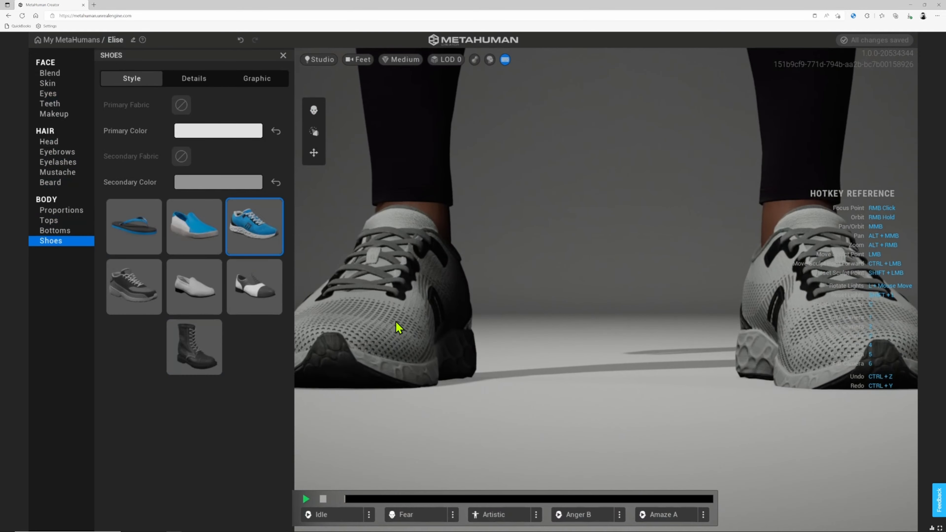
key(6)
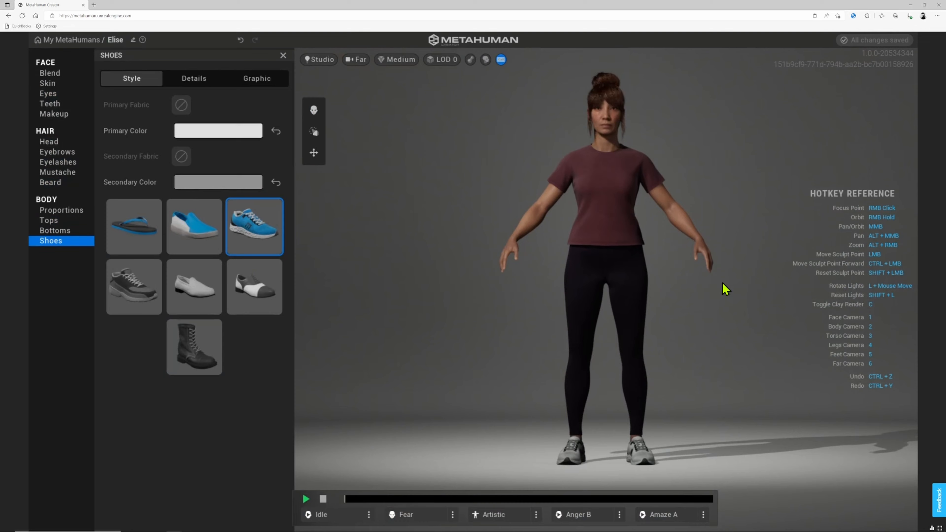
right_drag(726, 290, 411, 276)
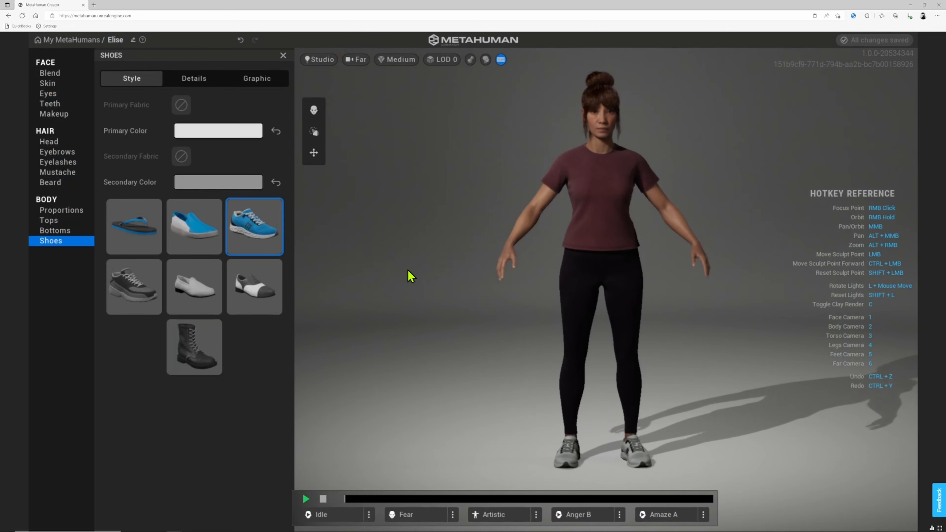
- Preview the Fear, Artistic, Anger B and Amaze A poses and expressions
right_drag(617, 320, 529, 365)
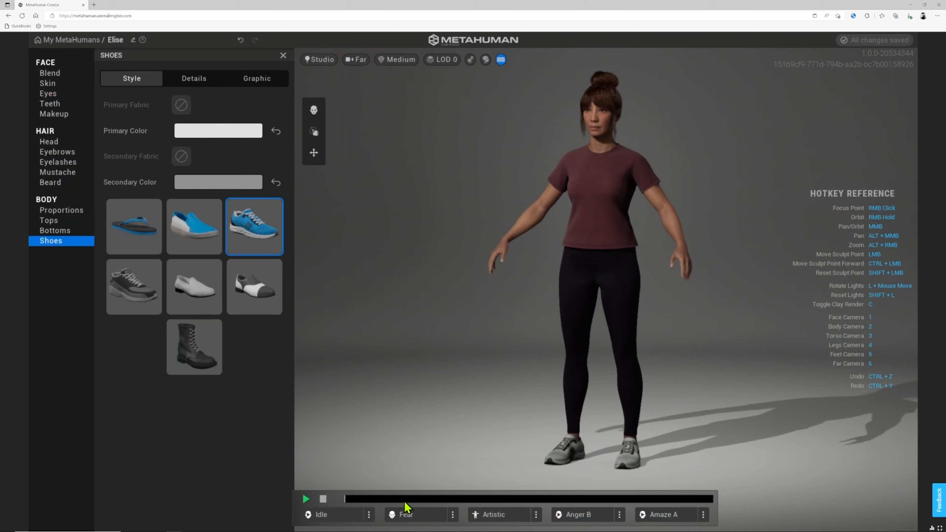
click(418, 515)
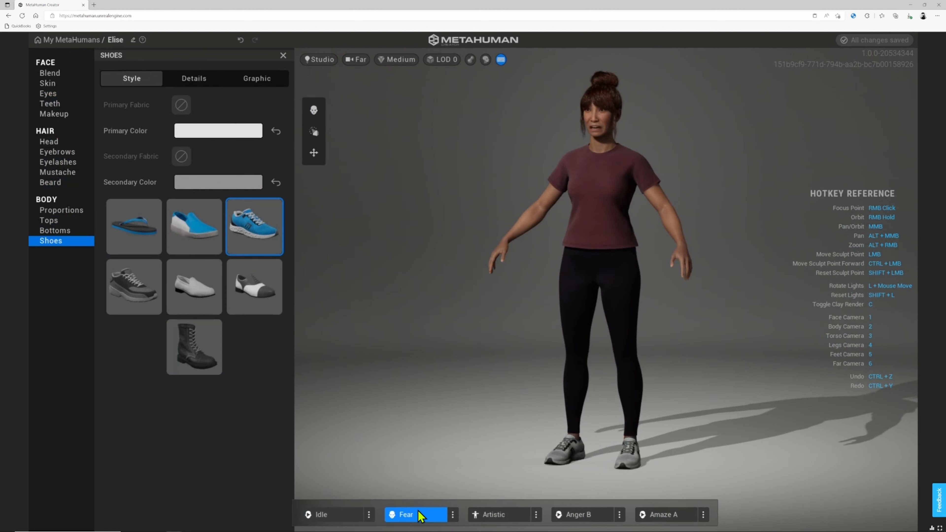
click(504, 515)
click(574, 517)
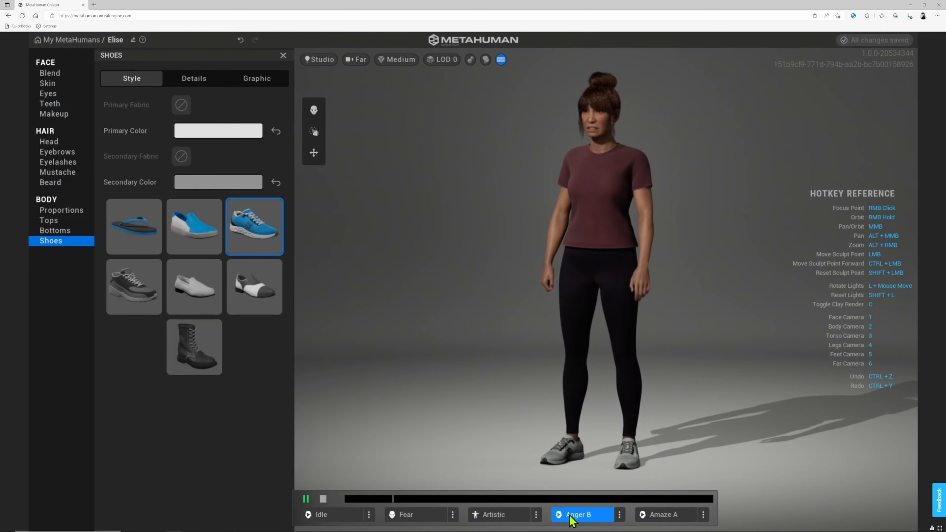
click(663, 522)
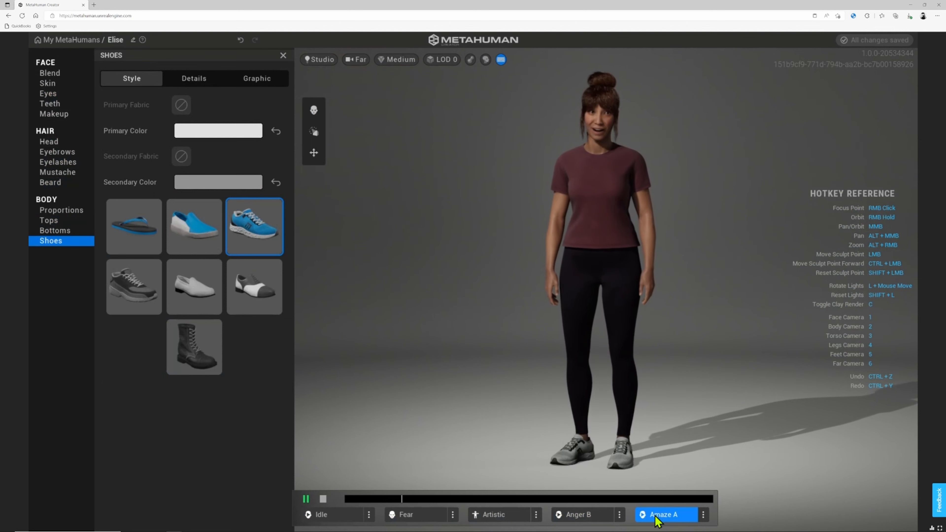
- Replace the Anger B slot with the Happy A loop and frame her head
click(620, 515)
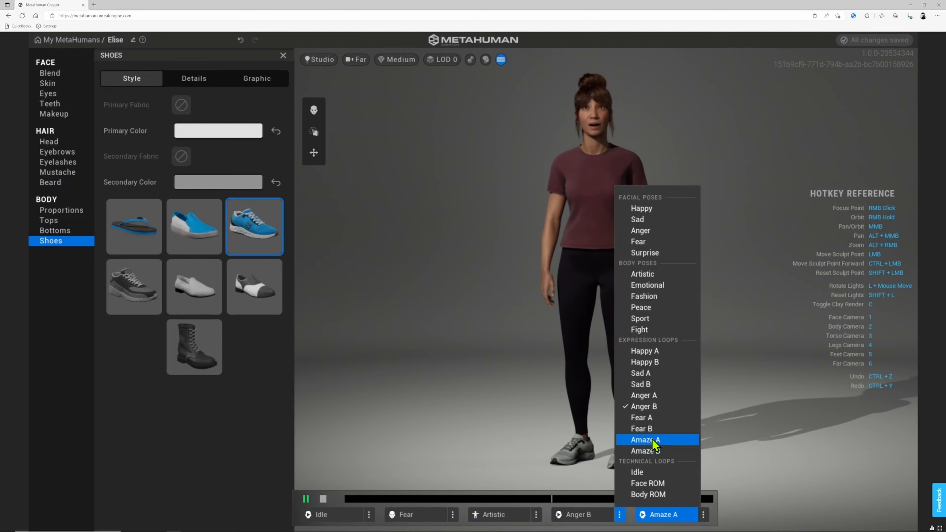
click(653, 352)
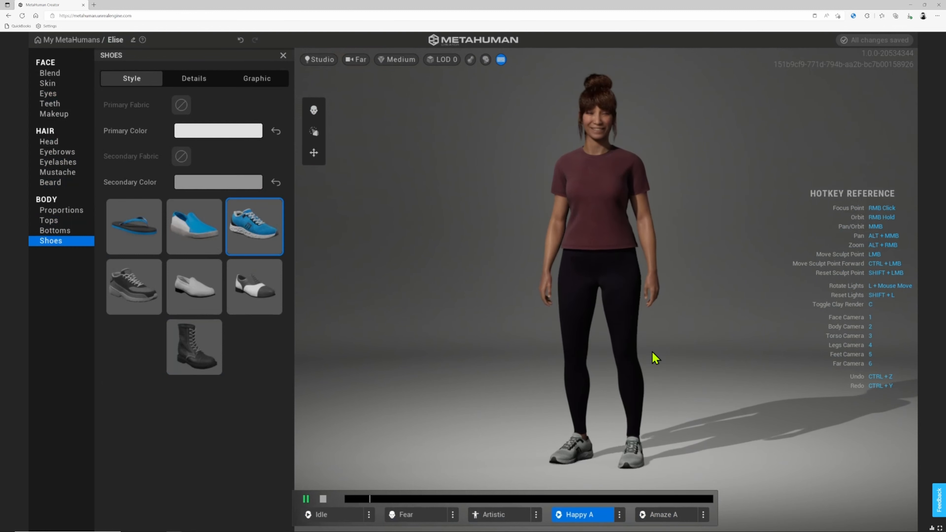
scroll(601, 329, up, 8)
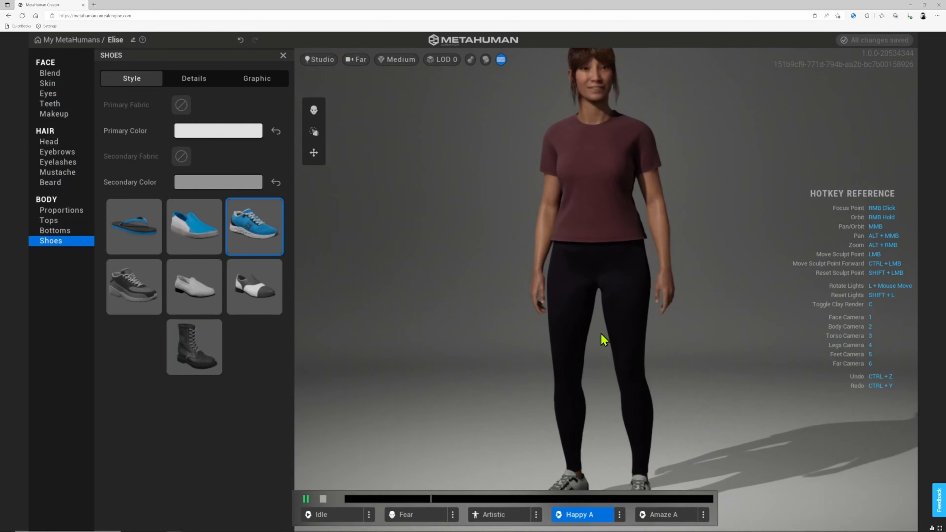
middle_drag(620, 289, 620, 459)
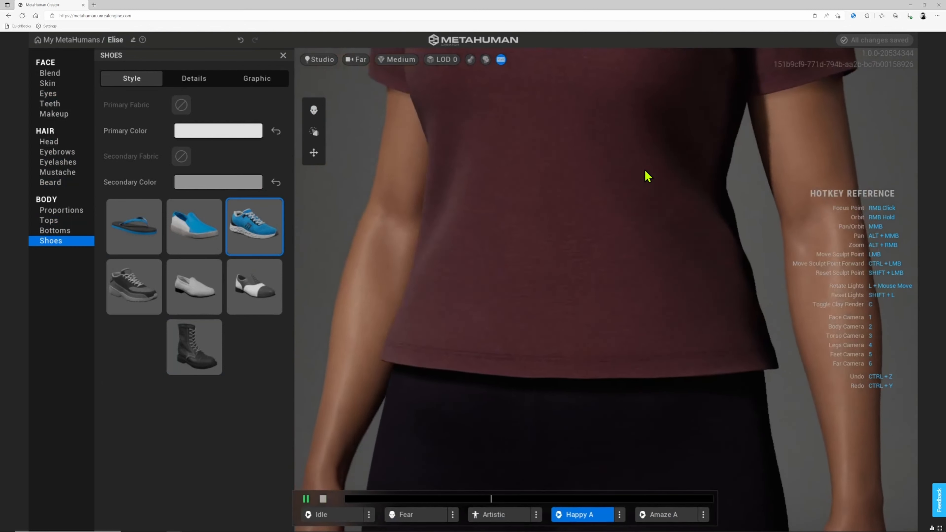
middle_drag(593, 156, 646, 337)
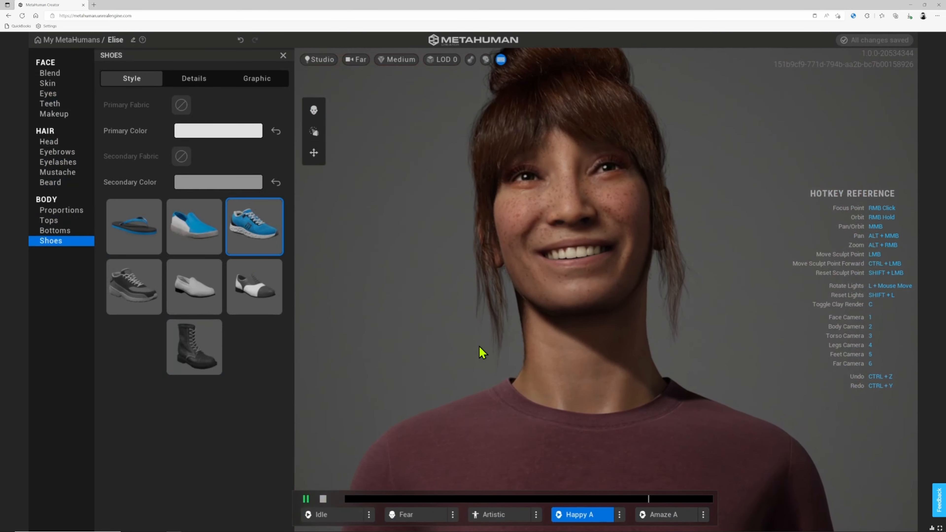
scroll(378, 419, down, 3)
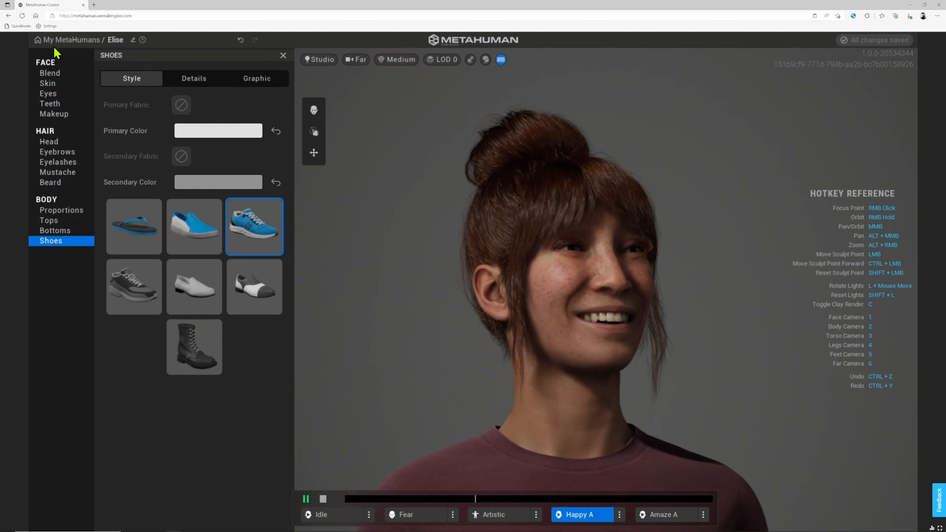
- Return from the Elise editor to the My MetaHumans library
click(83, 41)
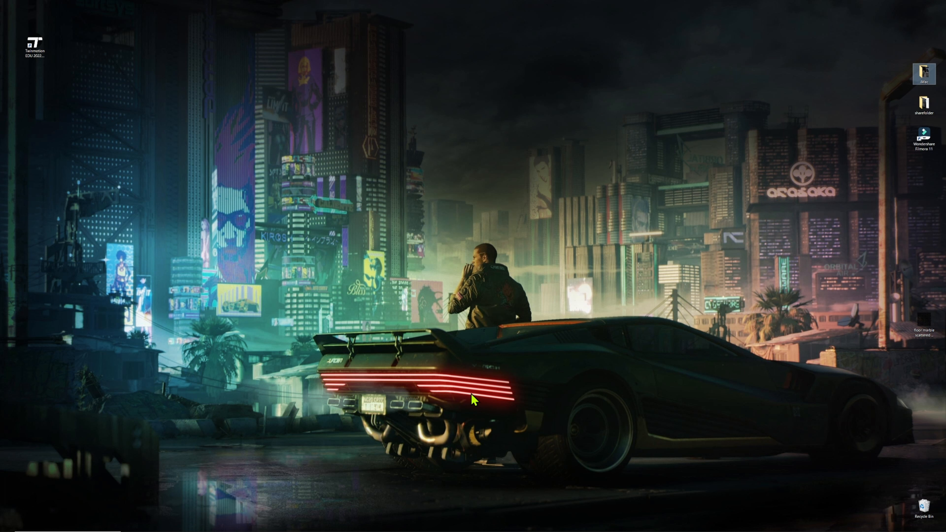
- Launch Unreal Engine and browse the template categories, ending on Games
click(372, 527)
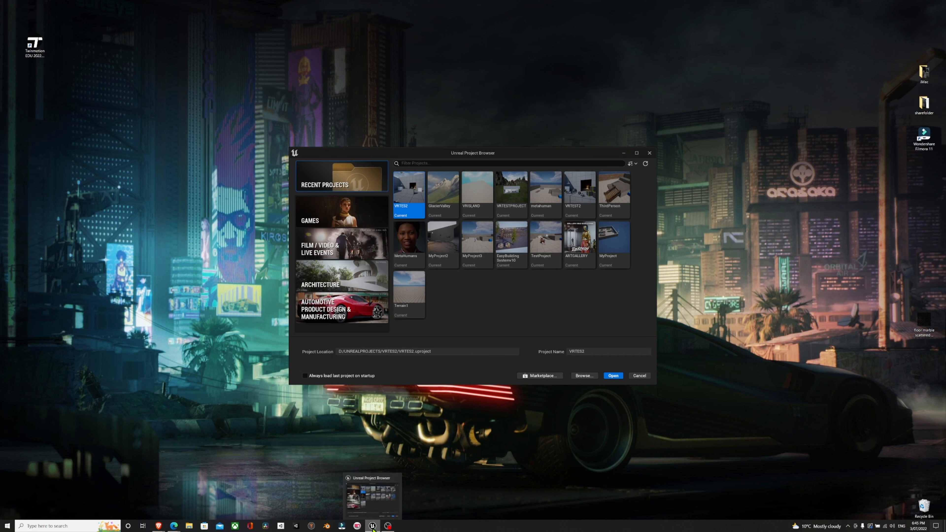
drag(562, 155, 488, 129)
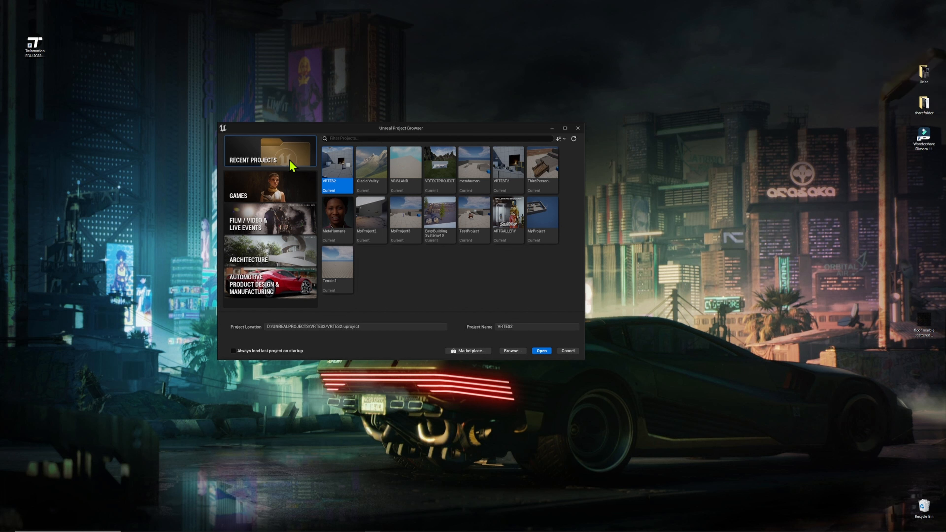
click(280, 193)
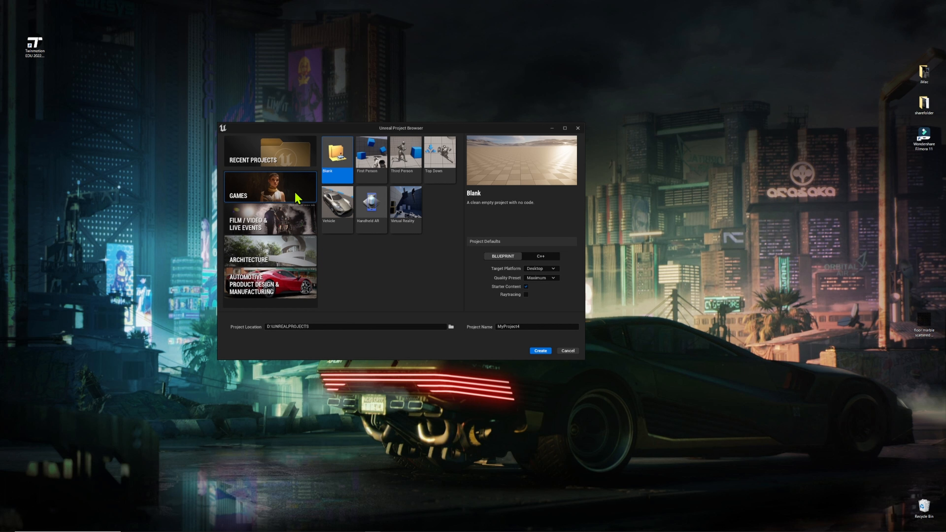
click(285, 221)
click(292, 264)
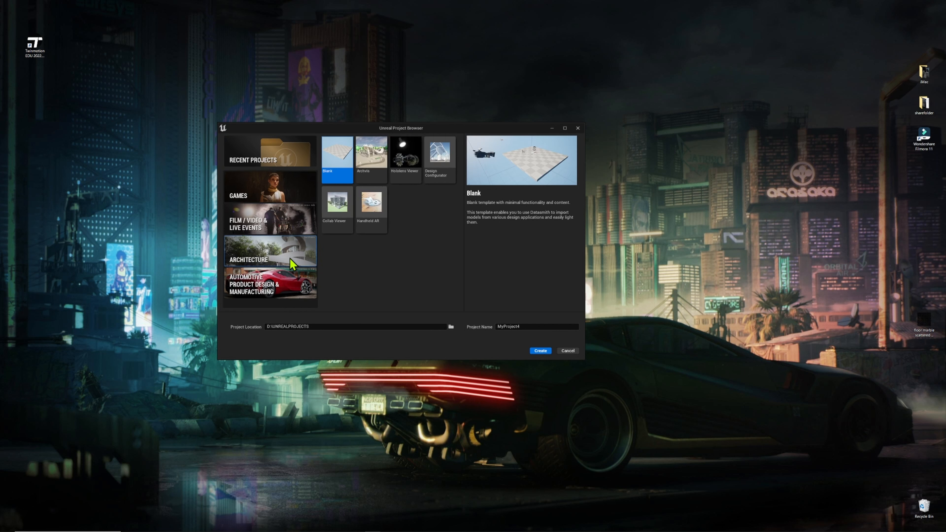
click(291, 294)
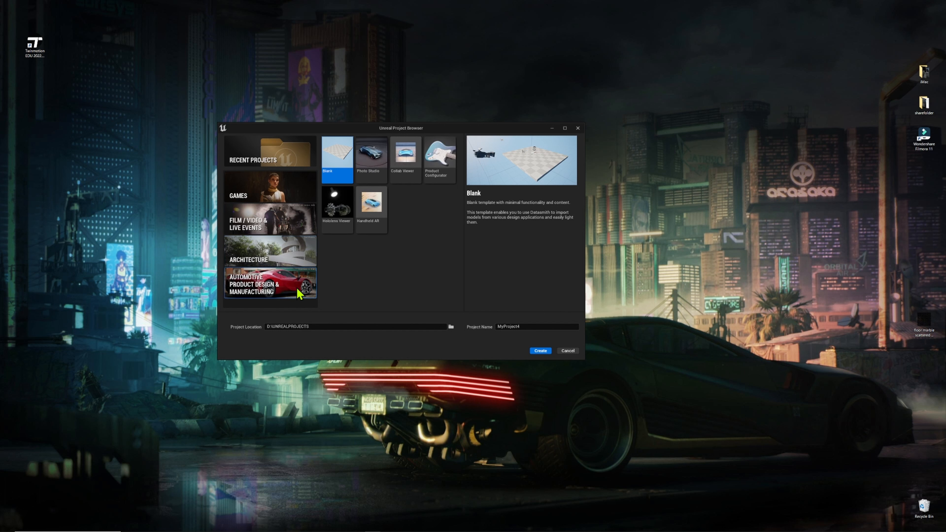
click(262, 198)
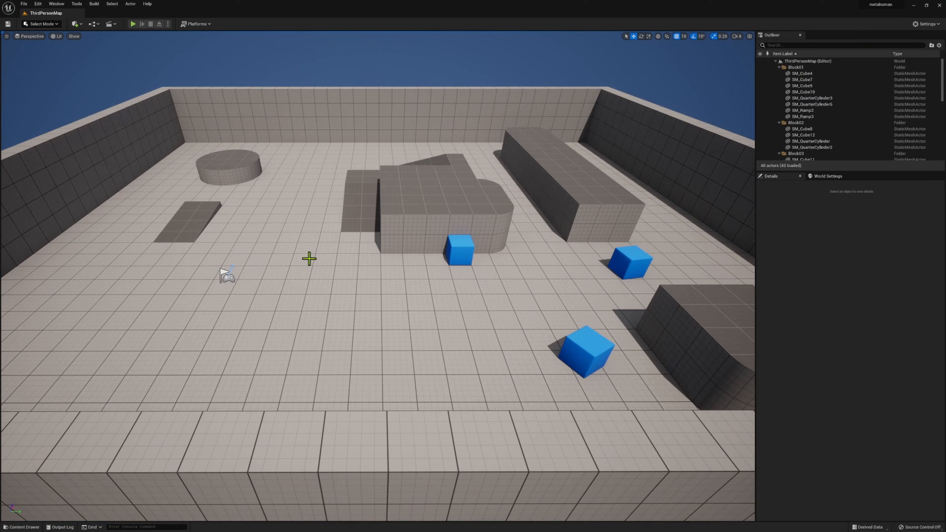
- Zoom the viewport out and back in to survey the ThirdPersonMap arena
scroll(308, 257, down, 5)
scroll(535, 432, down, 3)
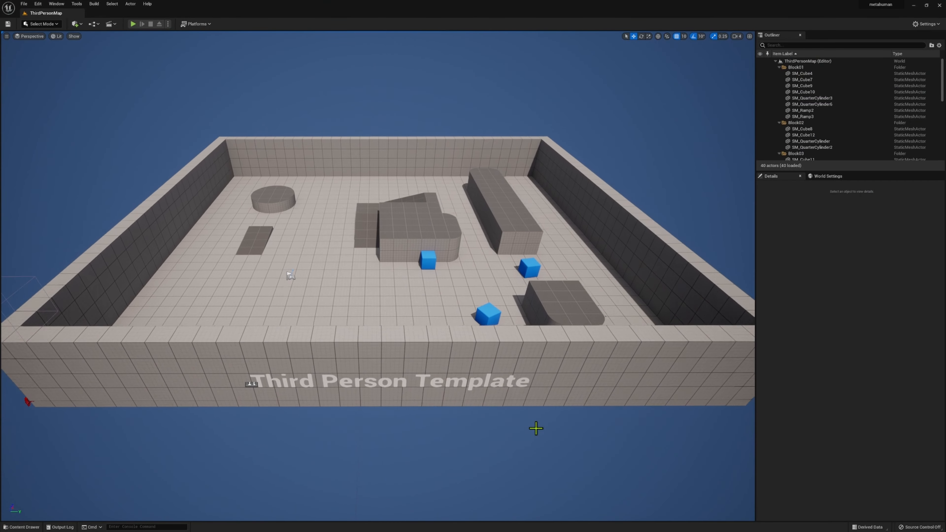
scroll(537, 427, up, 6)
scroll(536, 420, up, 4)
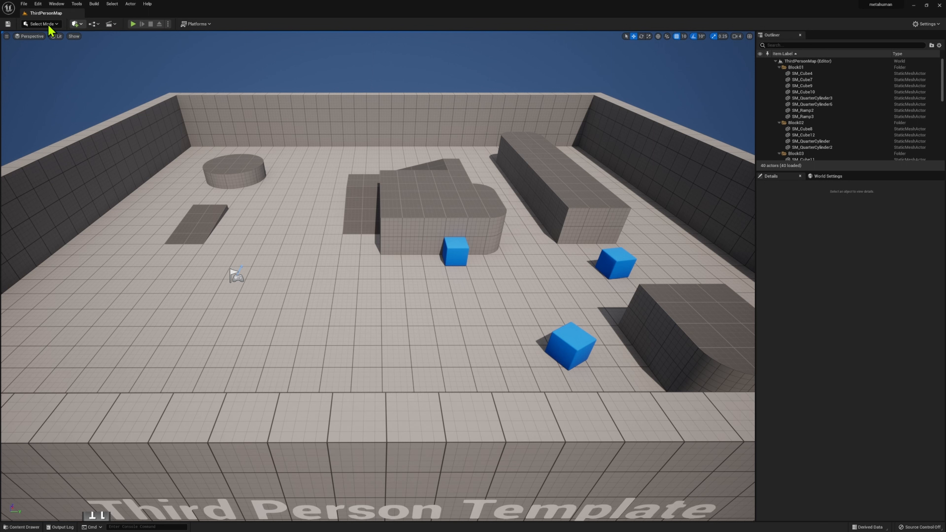
- Launch Quixel Bridge from Quick Add and list My MetaHumans in its MetaHumans section
click(81, 25)
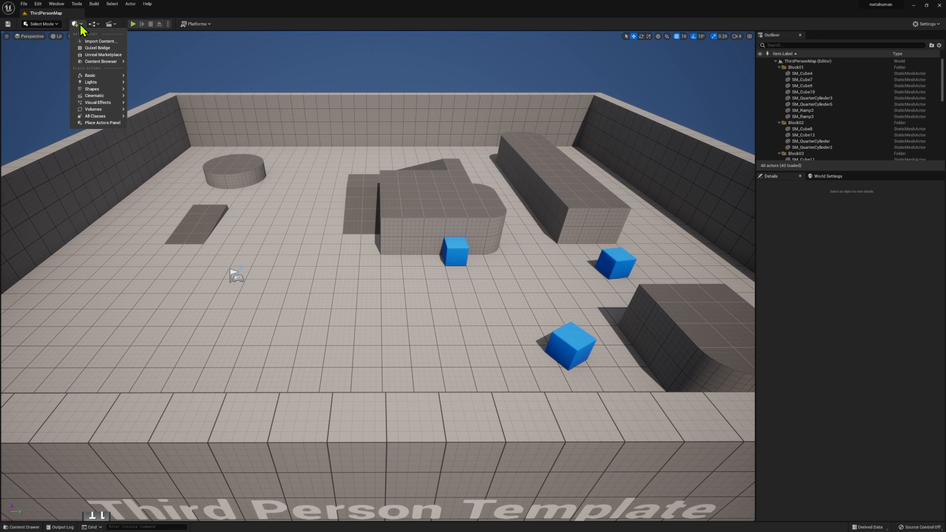
click(107, 48)
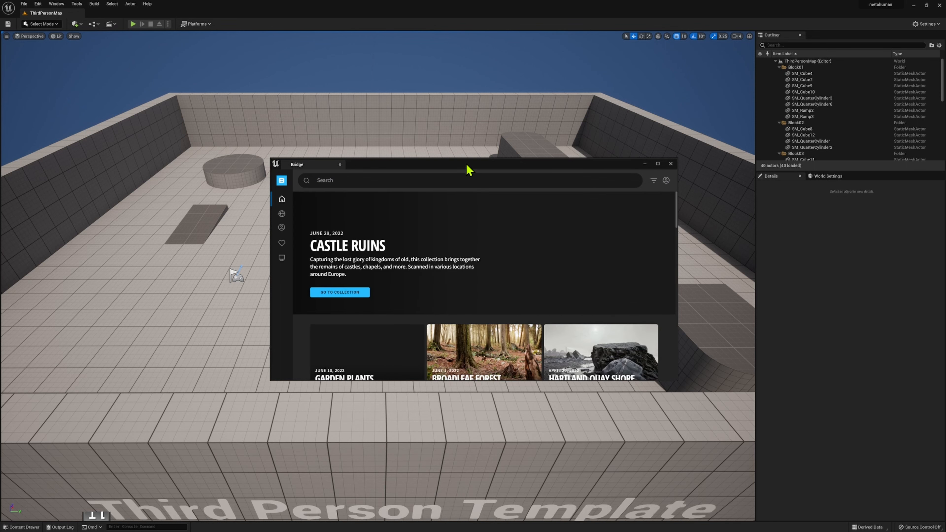
scroll(525, 286, down, 1)
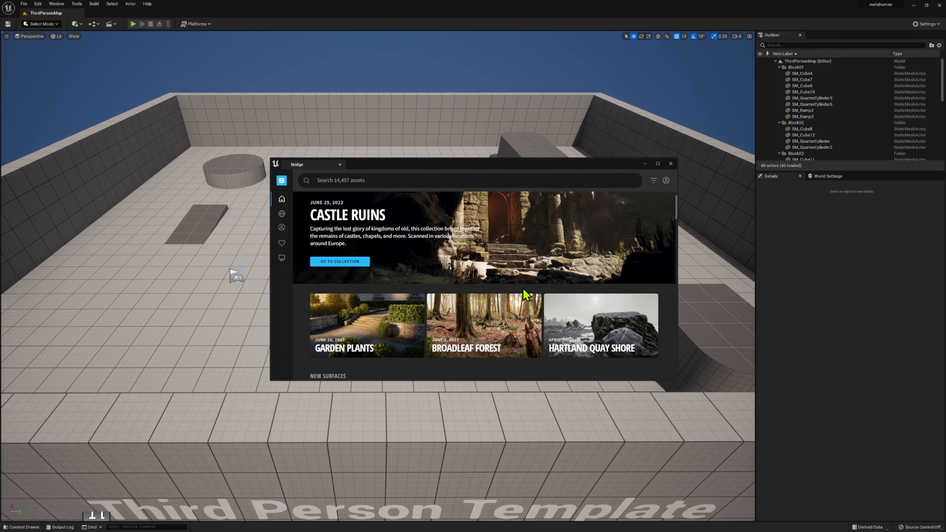
mouse_move(282, 190)
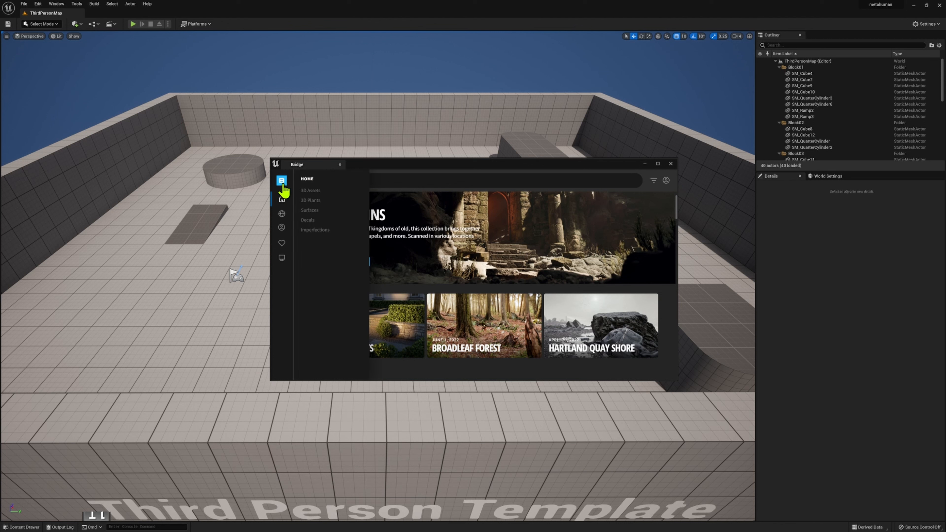
click(282, 228)
click(324, 203)
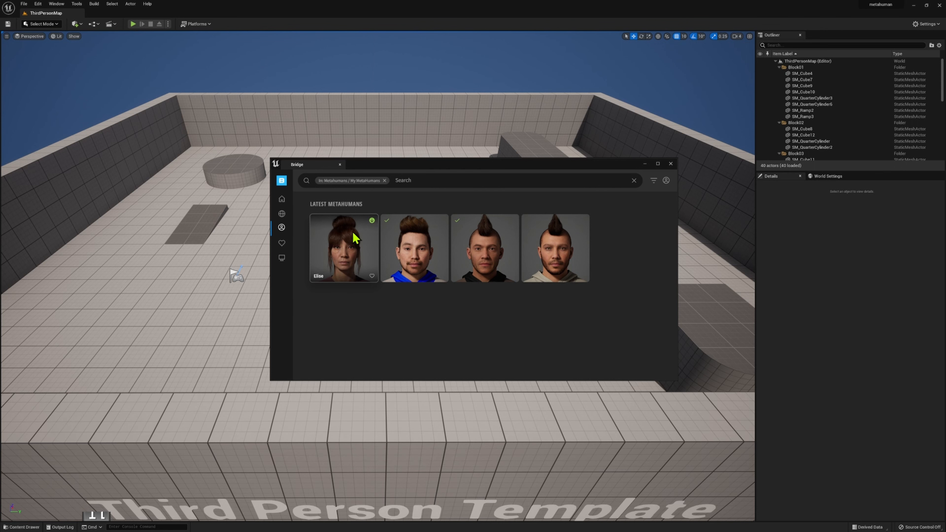
- Add the Elise MetaHuman from Bridge to the project with export quality left on Low Quality
click(372, 221)
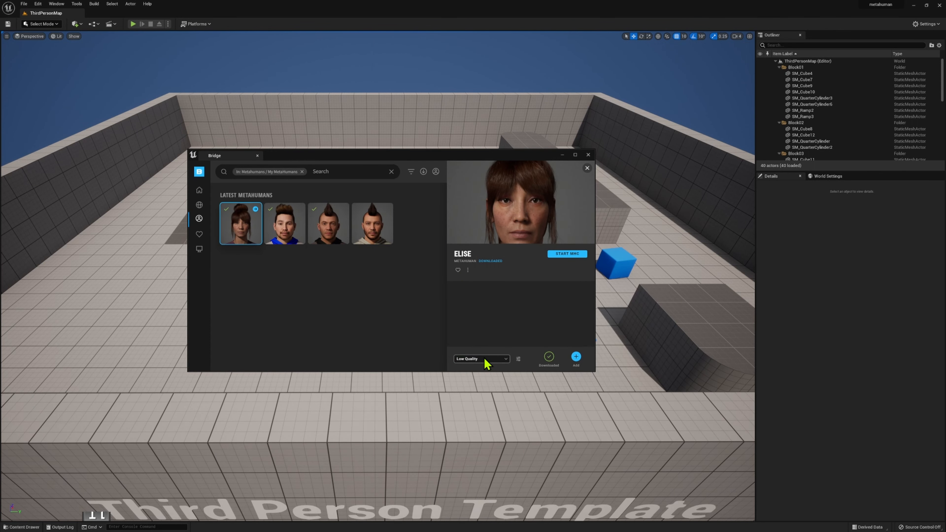
click(485, 359)
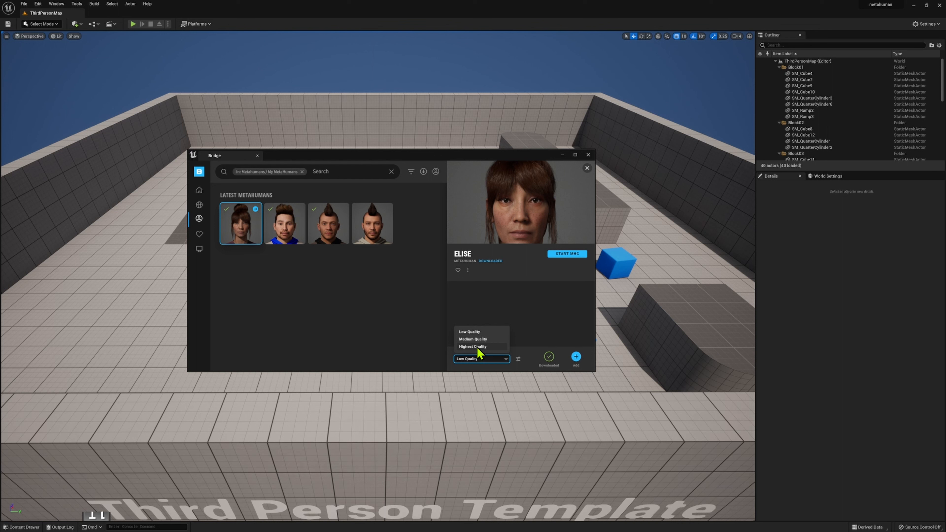
click(474, 335)
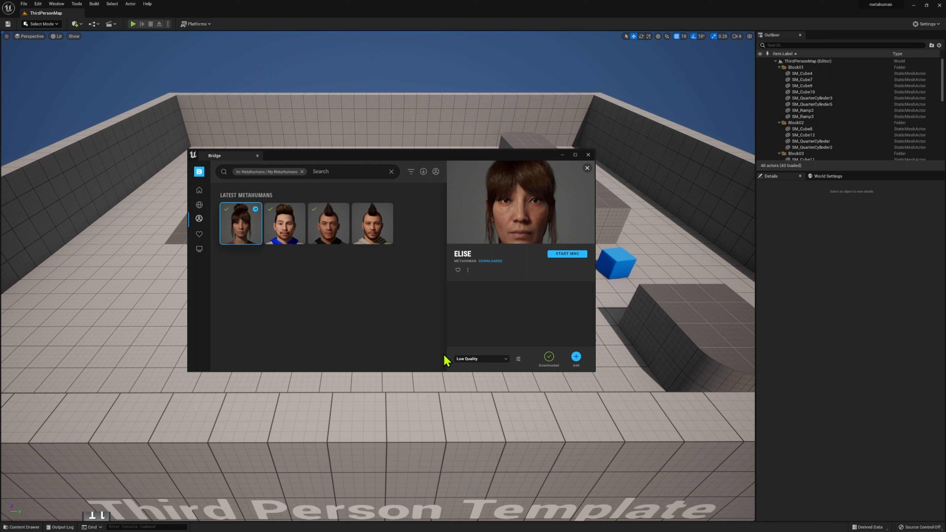
click(482, 359)
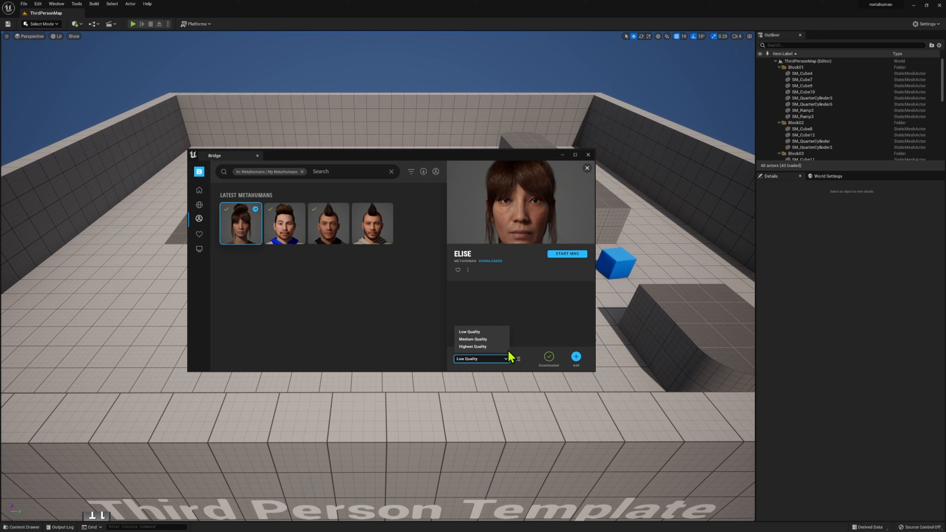
click(285, 297)
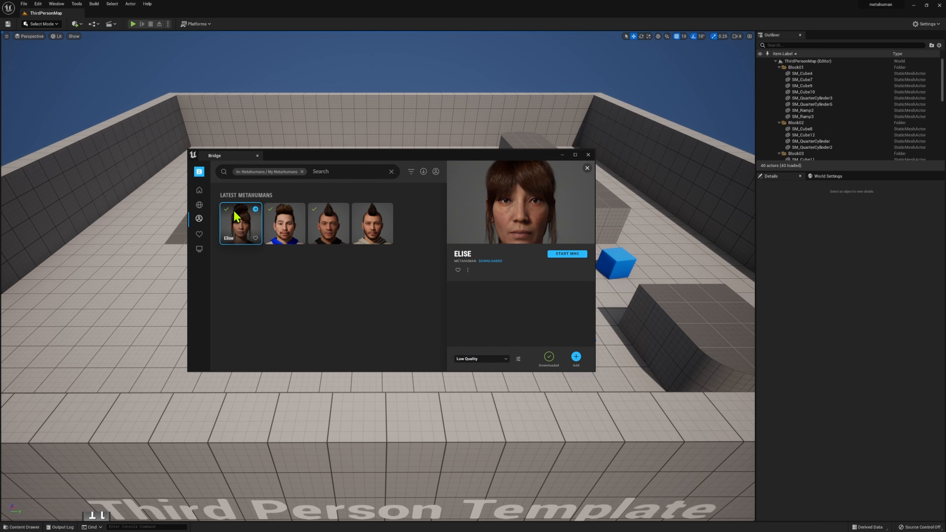
click(577, 359)
drag(744, 175, 685, 179)
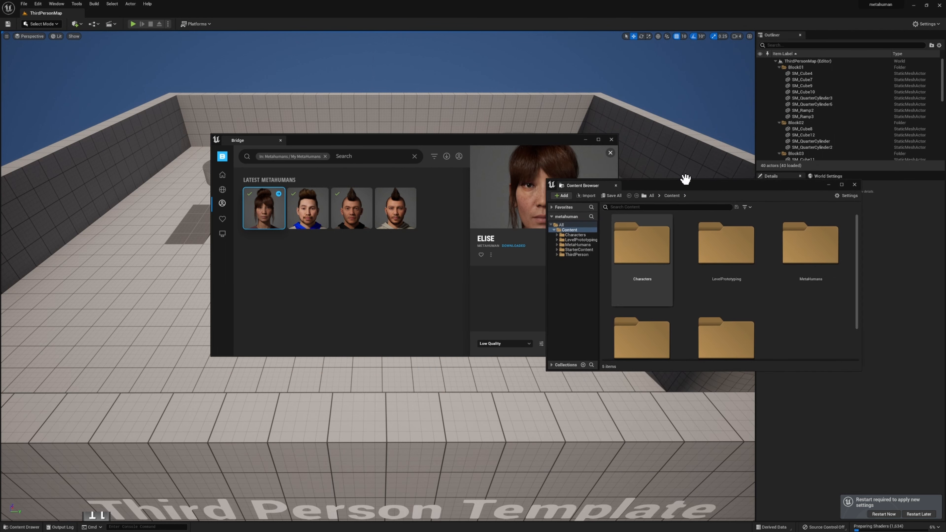
- Check that Content > MetaHumans > Elise contains BP_Elise, then close Quixel Bridge
click(855, 185)
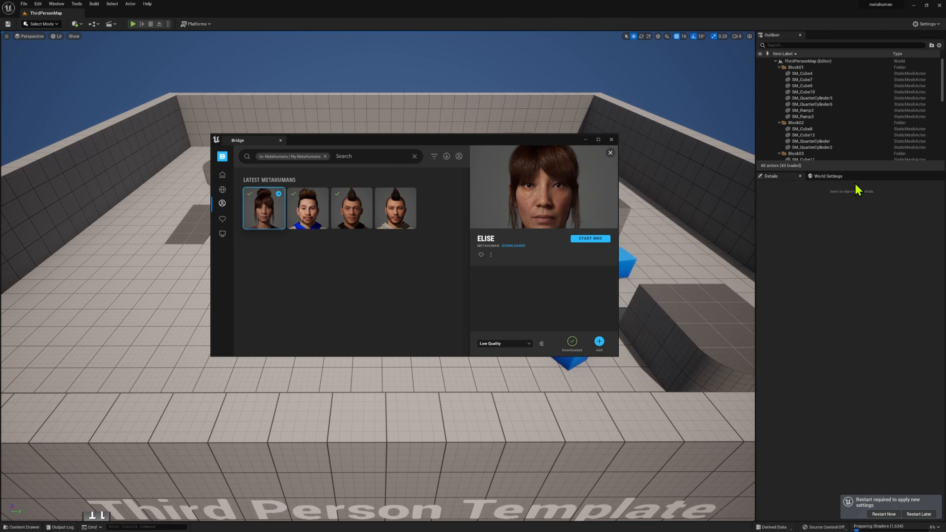
click(26, 527)
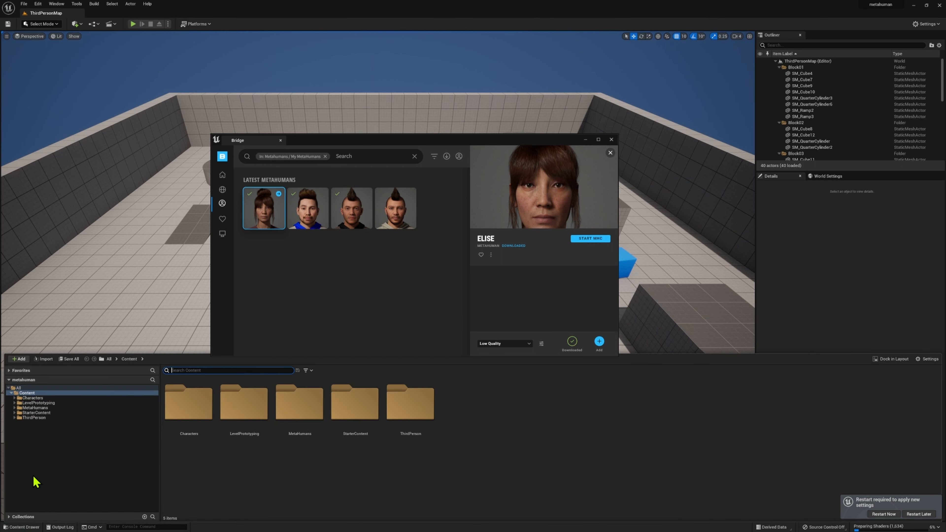
click(30, 408)
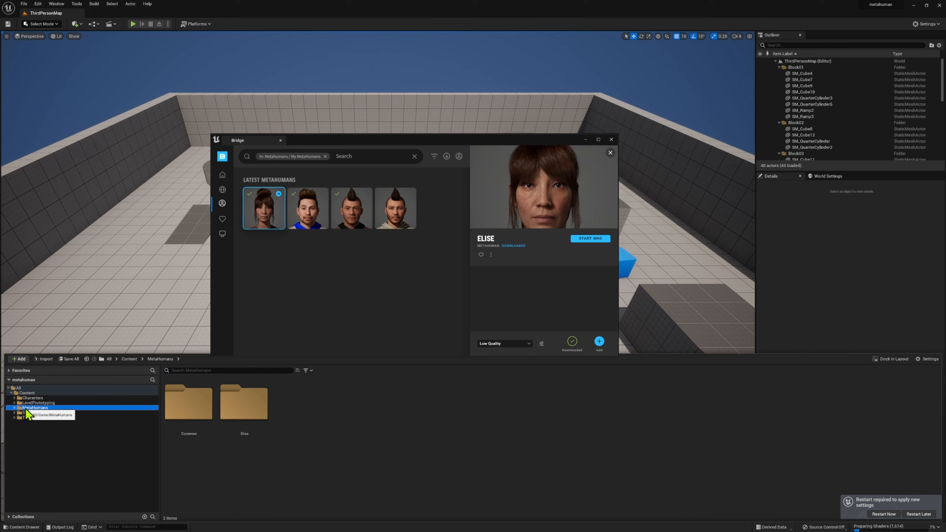
click(251, 408)
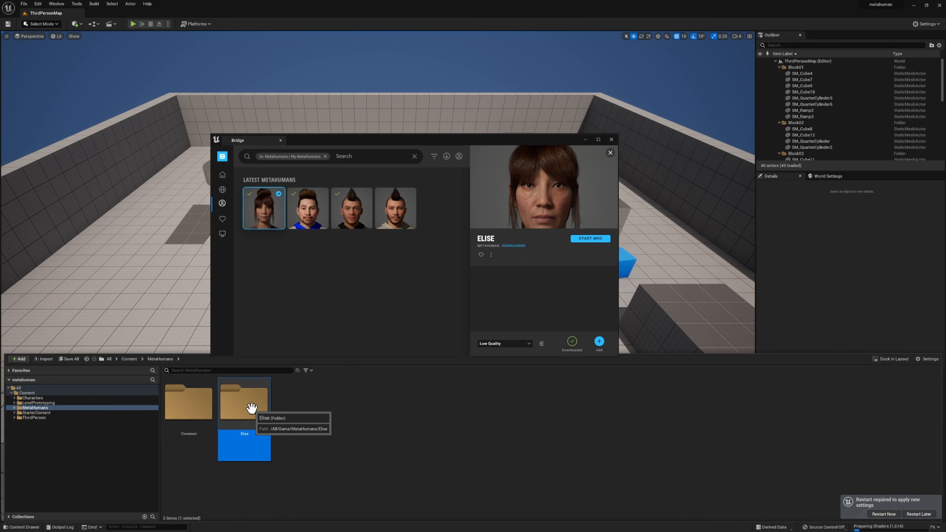
double_click(252, 409)
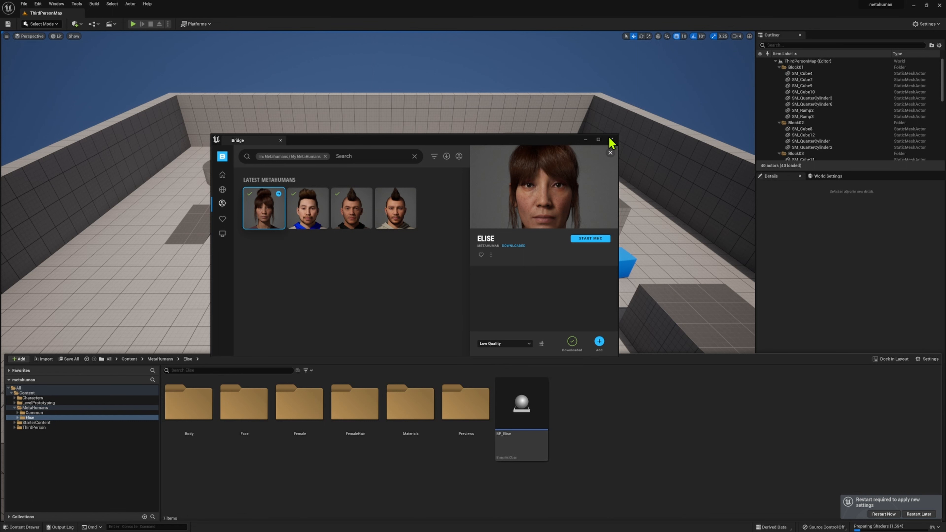
drag(549, 141, 542, 109)
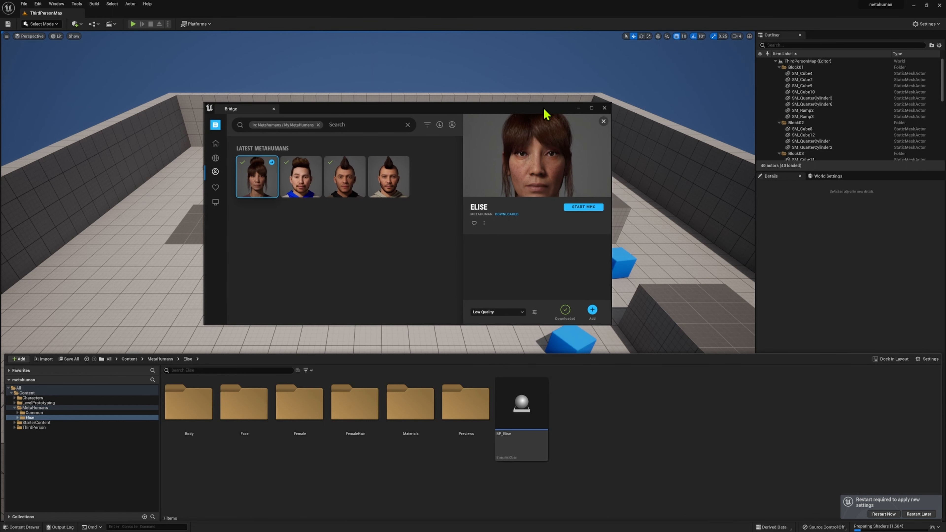
click(605, 108)
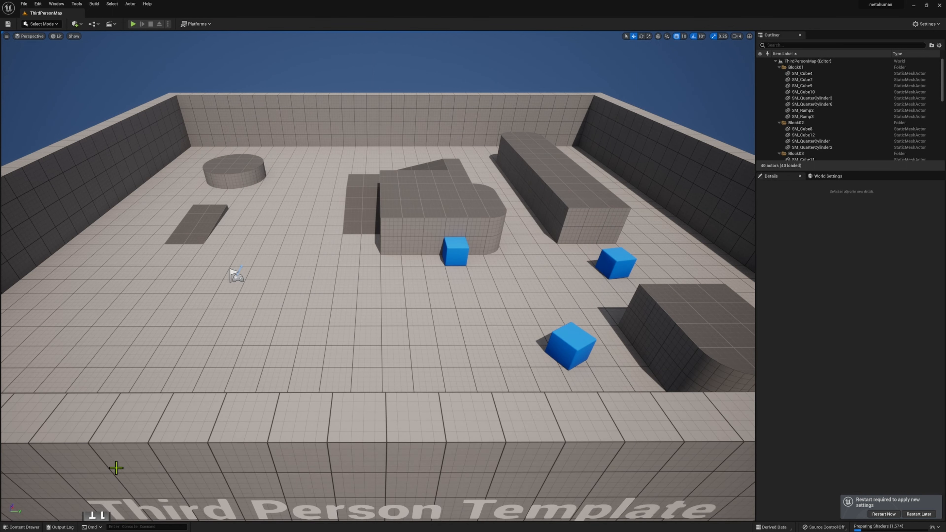
- Place BP_Elise left of the central block, then play the level and run toward her with W
click(21, 526)
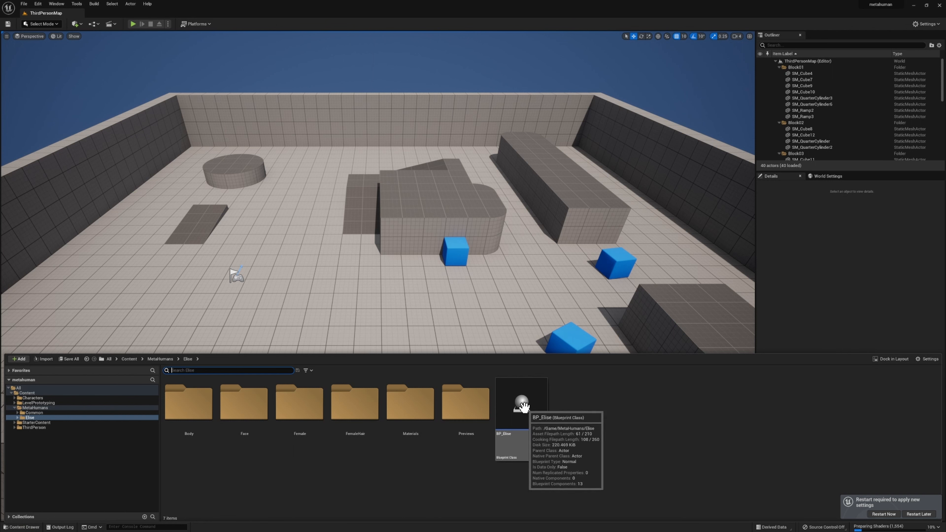
drag(526, 407, 291, 245)
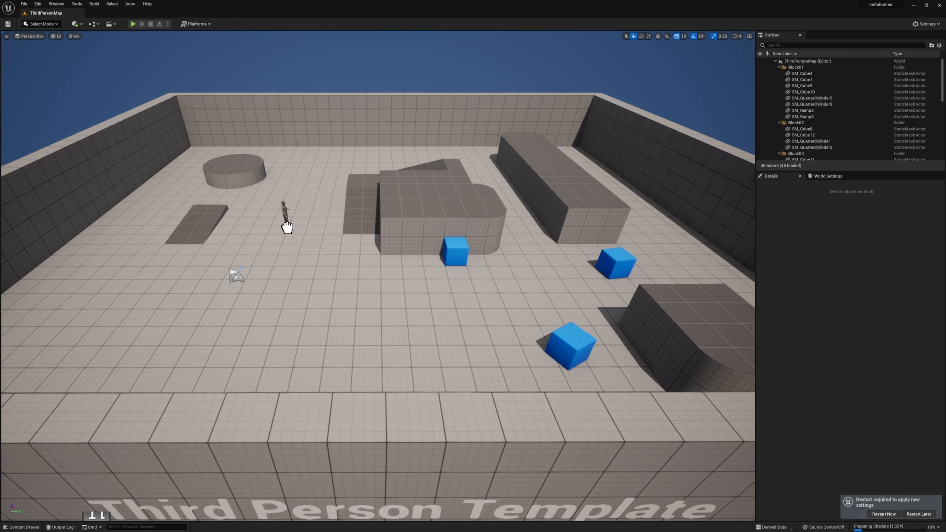
click(133, 24)
click(133, 24)
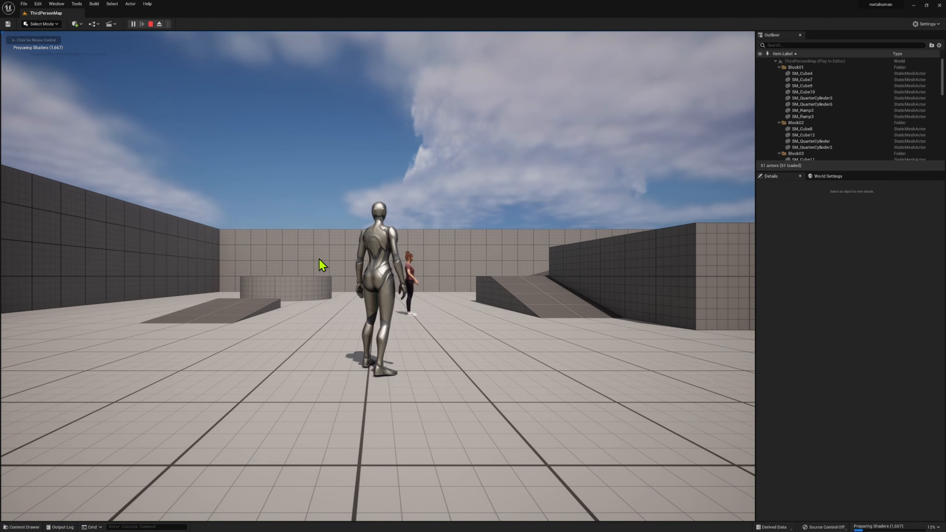
click(320, 261)
key(w)
key(w)
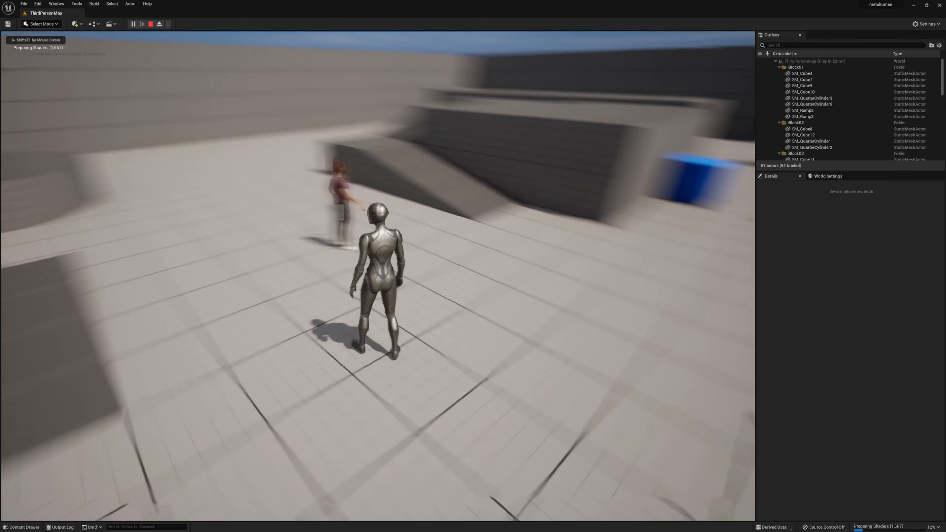